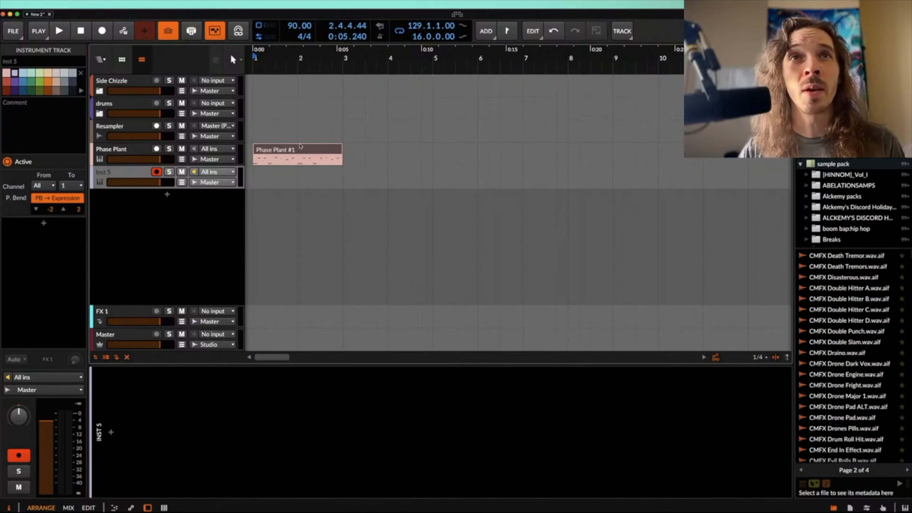
Step: Play the clip on the existing Phase Plant track to hear its pattern
{"action": "left_click", "coordinate": [298, 149]}
{"action": "scroll", "coordinate": [297, 149], "scroll_direction": "down", "scroll_amount": 2}
{"action": "key", "text": "space"}
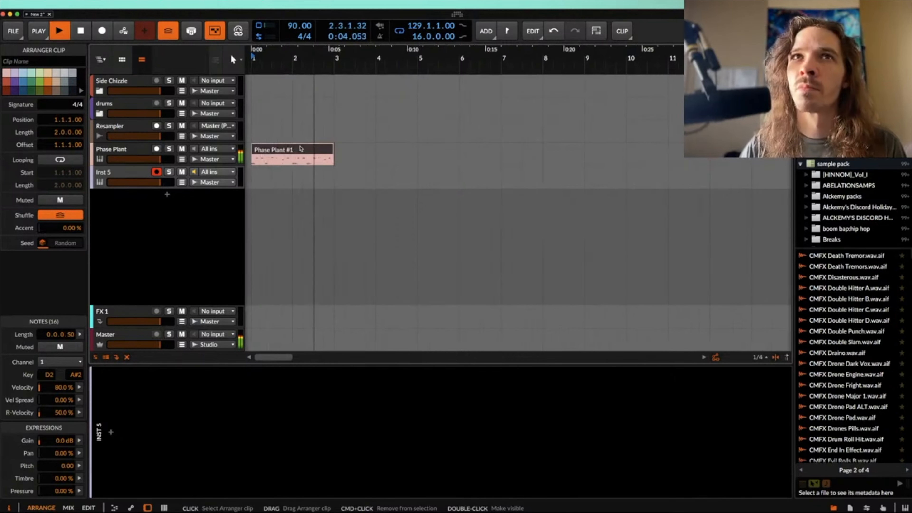
{"action": "key", "text": "space"}
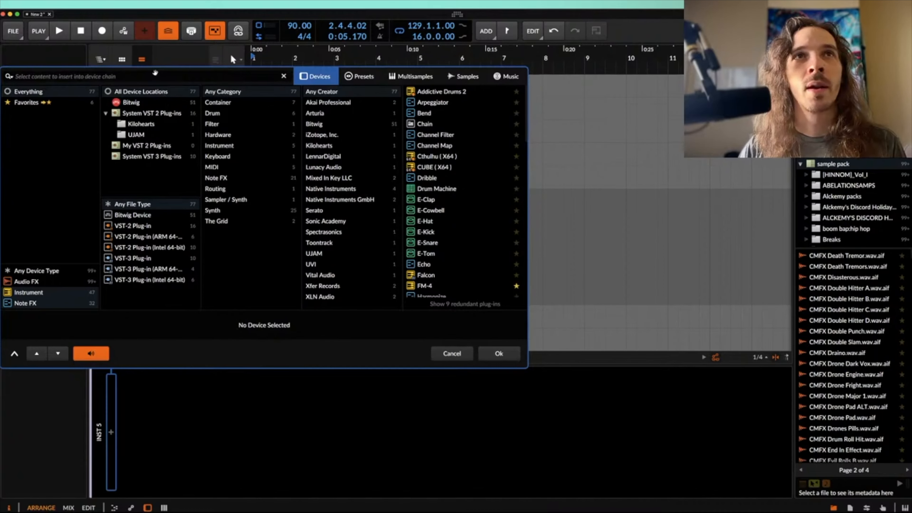
Step: Insert the Phase Plant synth on the Inst 5 track and add an Envelope modulator to it
{"action": "type", "text": "PHASE"}
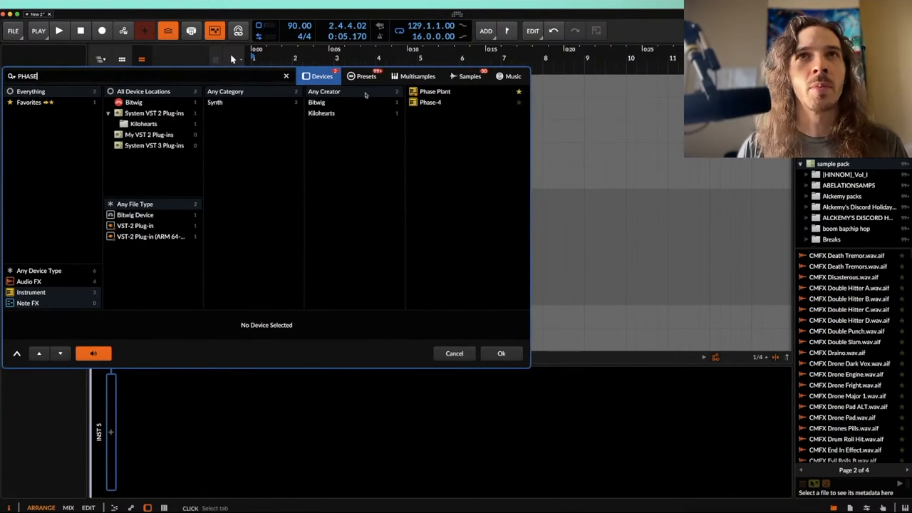
{"action": "key", "text": "Down"}
{"action": "key", "text": "Return"}
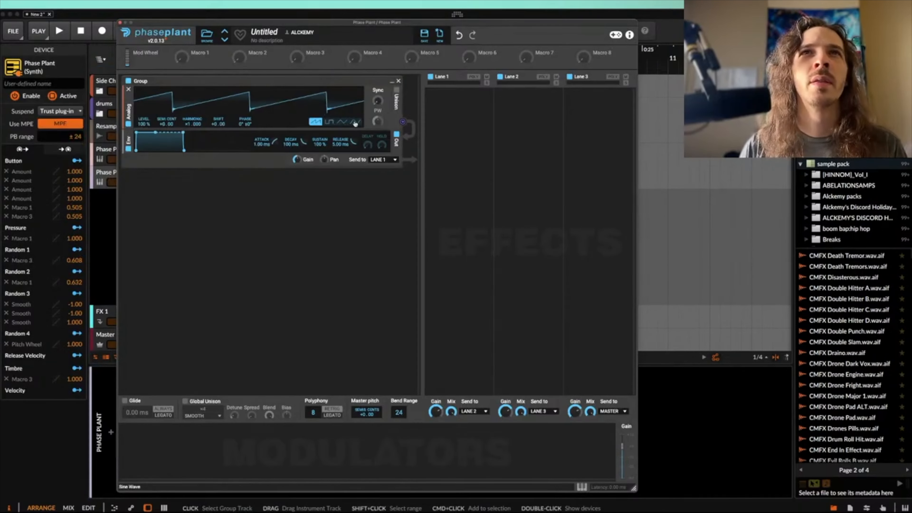
{"action": "left_click", "coordinate": [140, 438]}
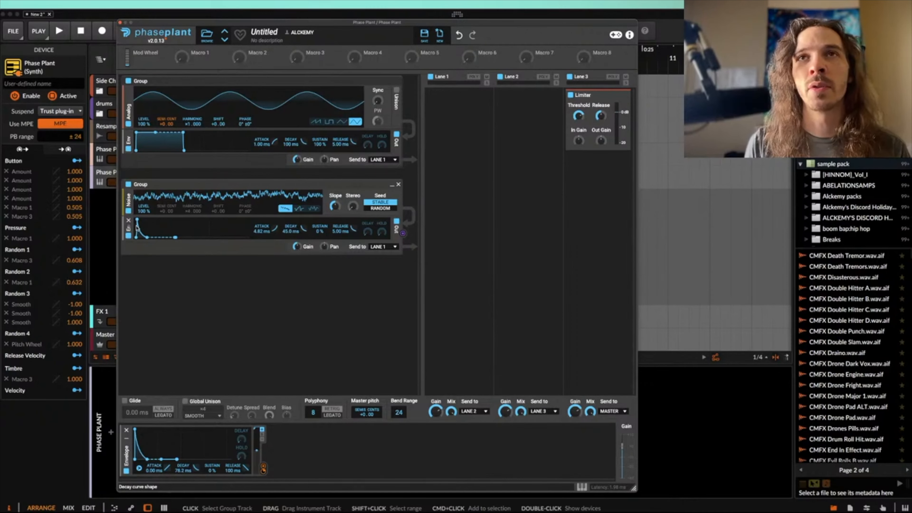
Step: Add a Distortion effect followed by a Filter to Lane 1
{"action": "left_click", "coordinate": [443, 129]}
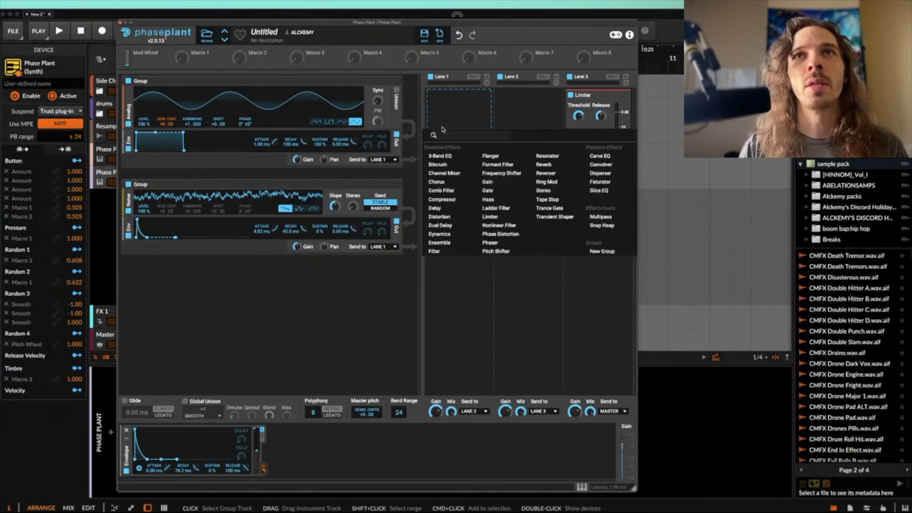
{"action": "left_click", "coordinate": [439, 216]}
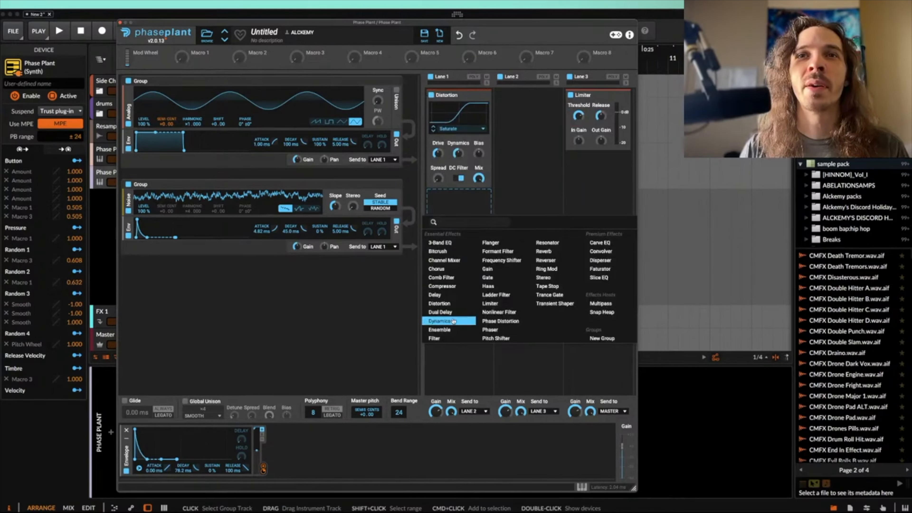
{"action": "left_click", "coordinate": [435, 337]}
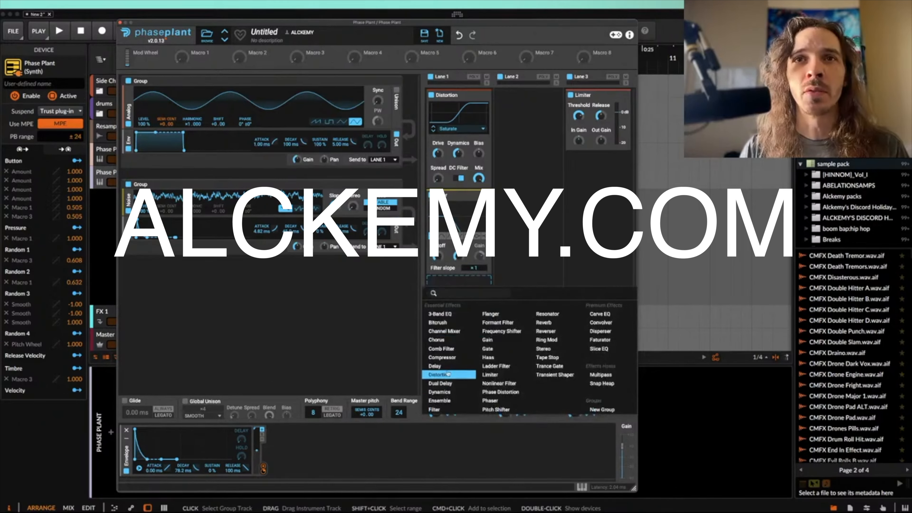
Step: Add a second Distortion below the Filter in Lane 1, set it to Saturate and adjust its Spread slightly
{"action": "left_click", "coordinate": [441, 380]}
{"action": "left_click", "coordinate": [449, 315]}
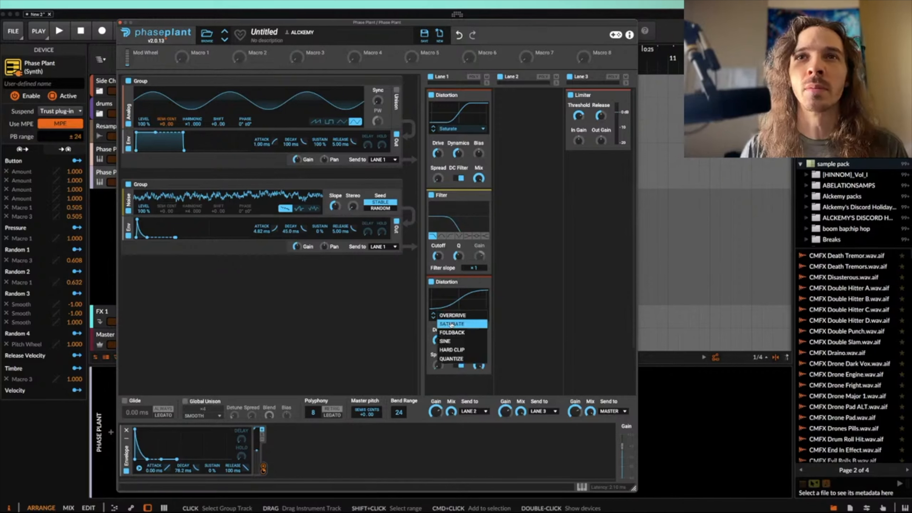
{"action": "left_click", "coordinate": [450, 323]}
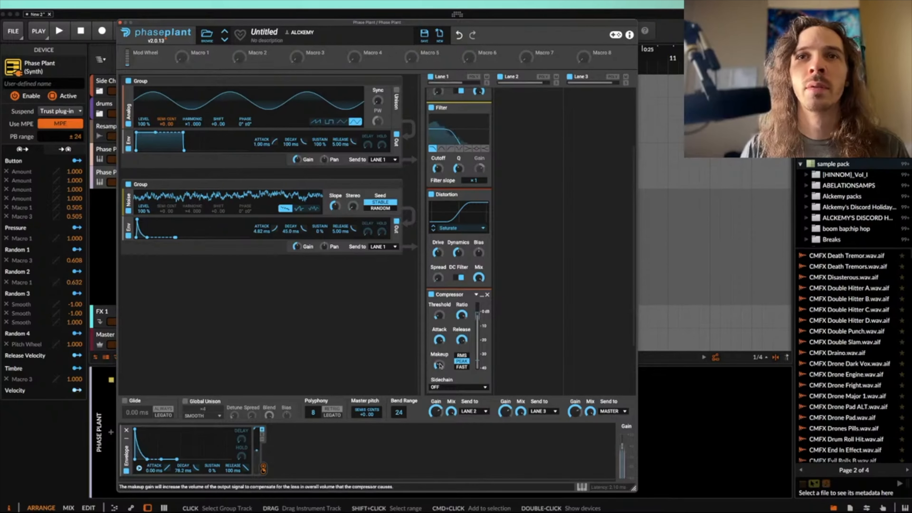
{"action": "left_click_drag", "start_coordinate": [440, 366], "coordinate": [441, 355]}
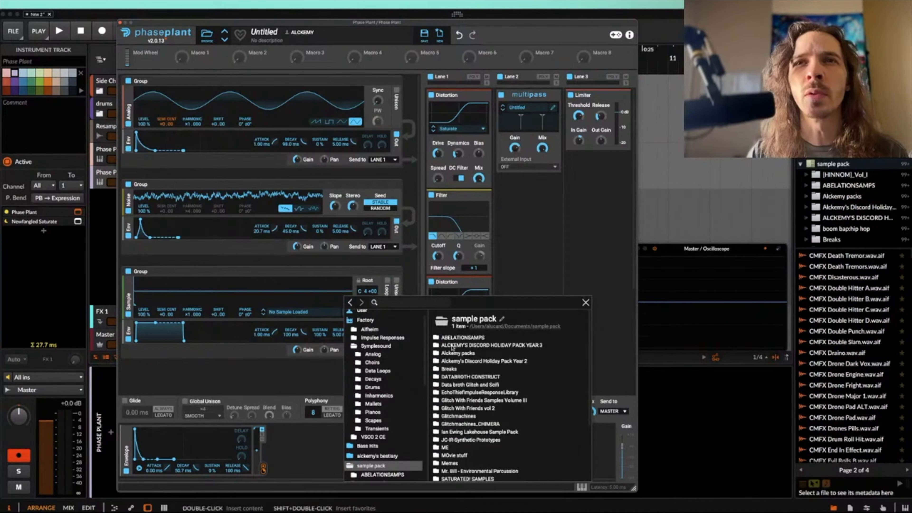
Step: Browse the sample pack folder for a sample to use in the Sampler generator
{"action": "scroll", "coordinate": [455, 361], "scroll_direction": "down", "scroll_amount": 5}
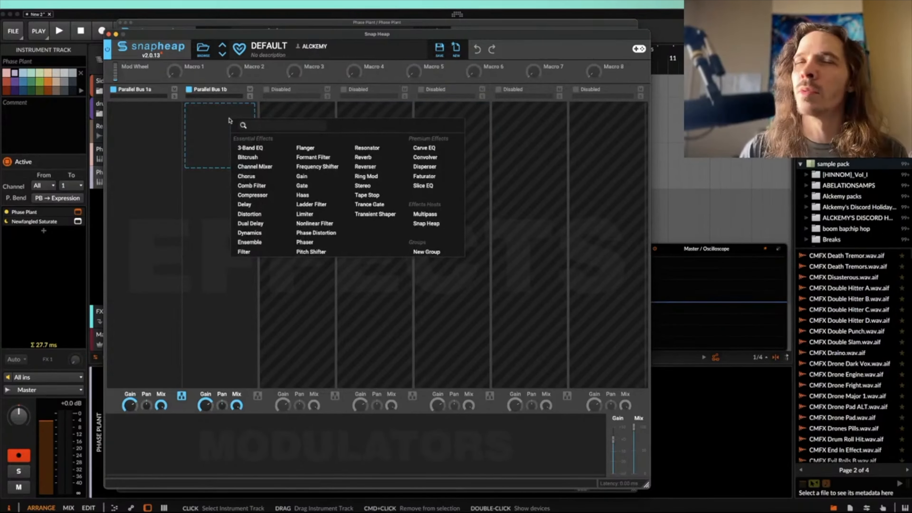
Step: Replace the Snap Heap nested on Parallel Bus 1b with a Convolver, and close the Snap Heap and Phase Plant windows
{"action": "left_click", "coordinate": [427, 223]}
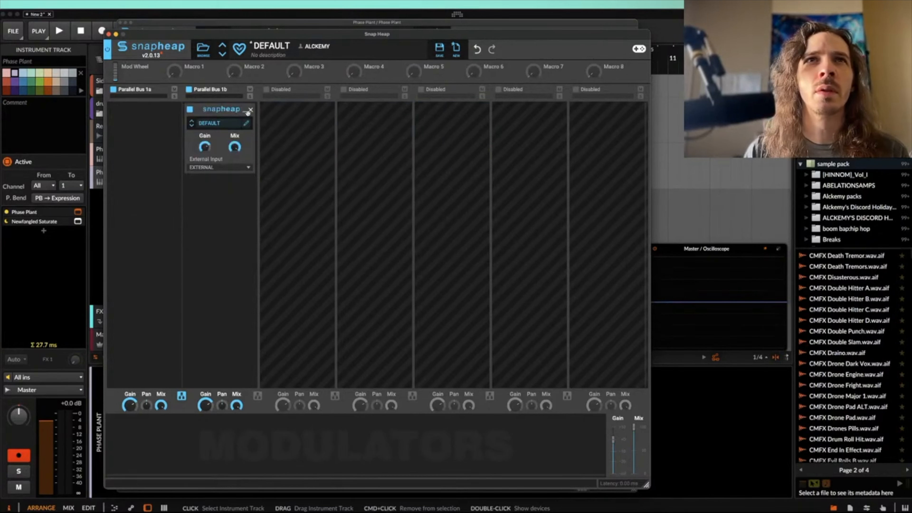
{"action": "left_click", "coordinate": [249, 112]}
{"action": "left_click", "coordinate": [187, 132]}
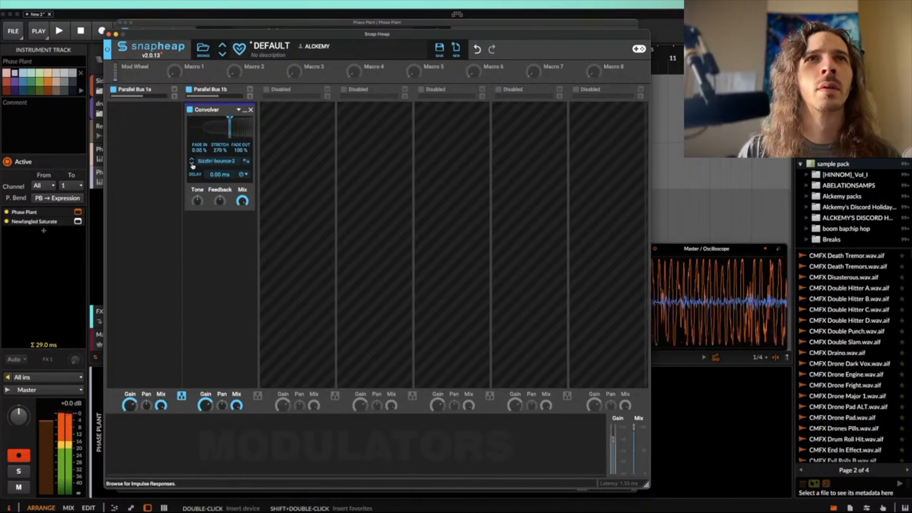
{"action": "left_click", "coordinate": [108, 35]}
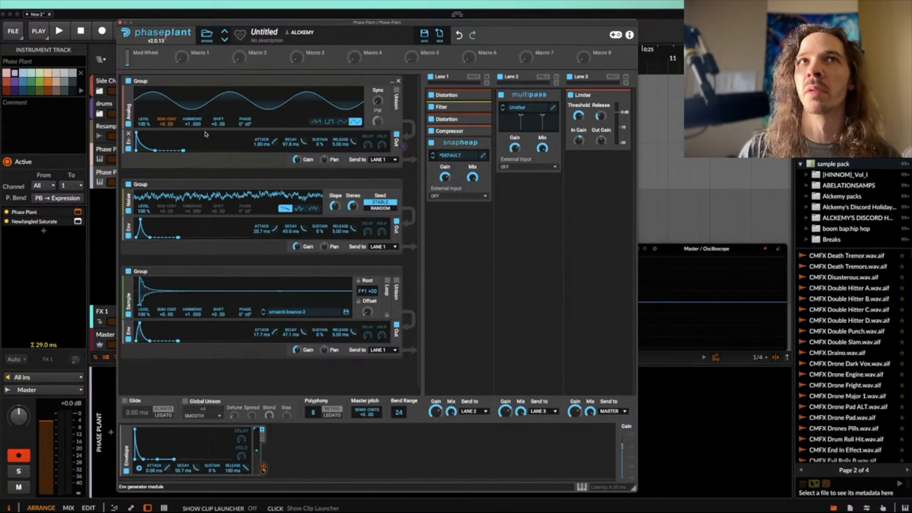
{"action": "left_click", "coordinate": [120, 22]}
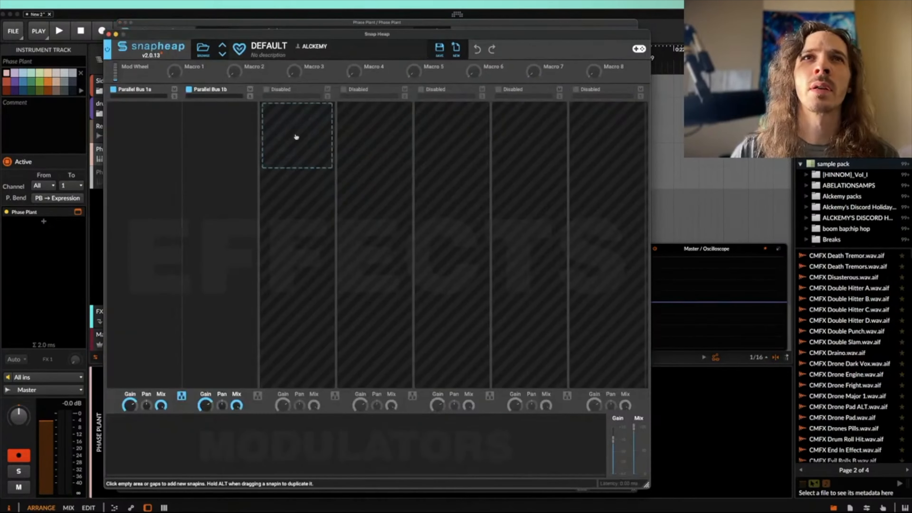
Step: Add a Convolver to Parallel Bus 1b of the new Snap Heap and load bounce-bounce-2 as its impulse response
{"action": "left_click", "coordinate": [192, 139]}
{"action": "left_click", "coordinate": [389, 176]}
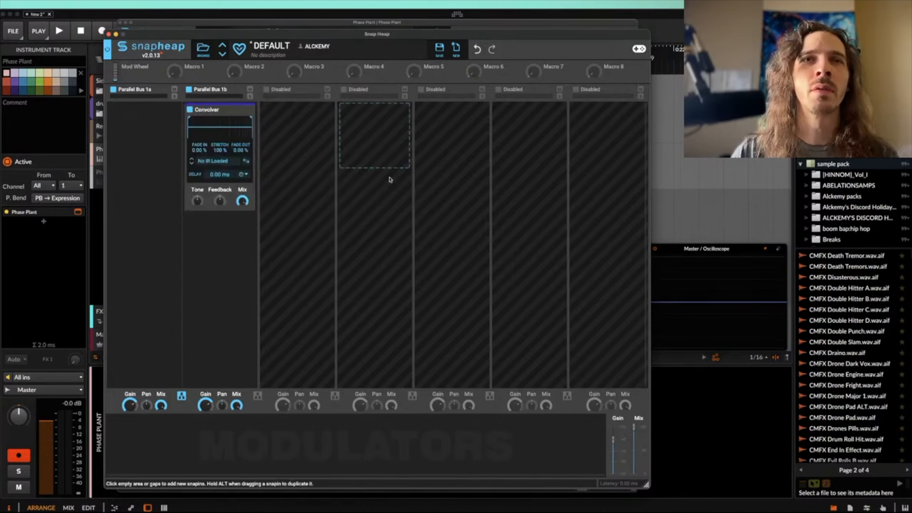
{"action": "left_click", "coordinate": [216, 161]}
{"action": "scroll", "coordinate": [266, 323], "scroll_direction": "down", "scroll_amount": 3}
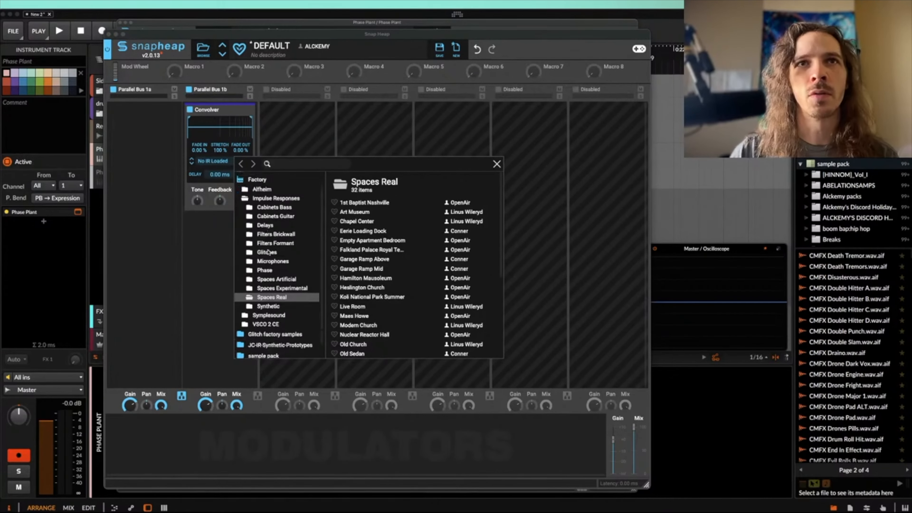
{"action": "left_click", "coordinate": [263, 341]}
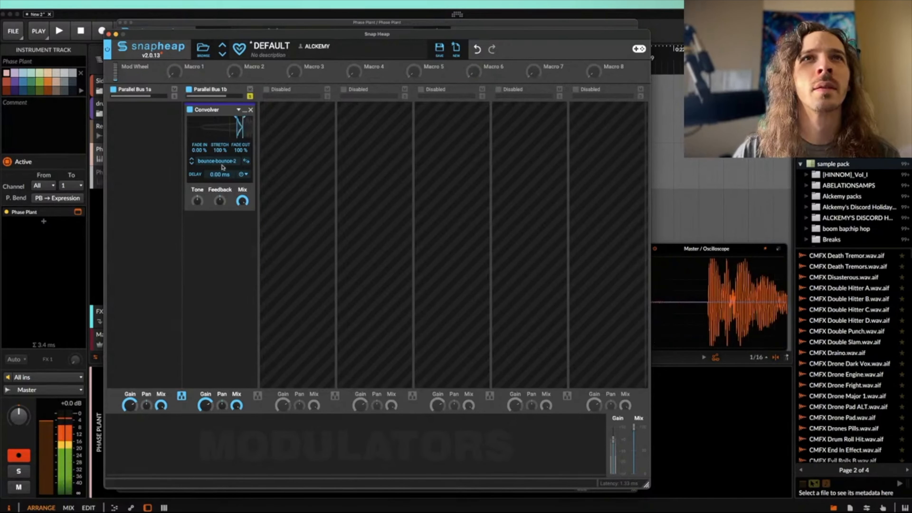
Step: Add Filter effects and a Reverb below the Convolver on Parallel Bus 1b
{"action": "left_click", "coordinate": [207, 234]}
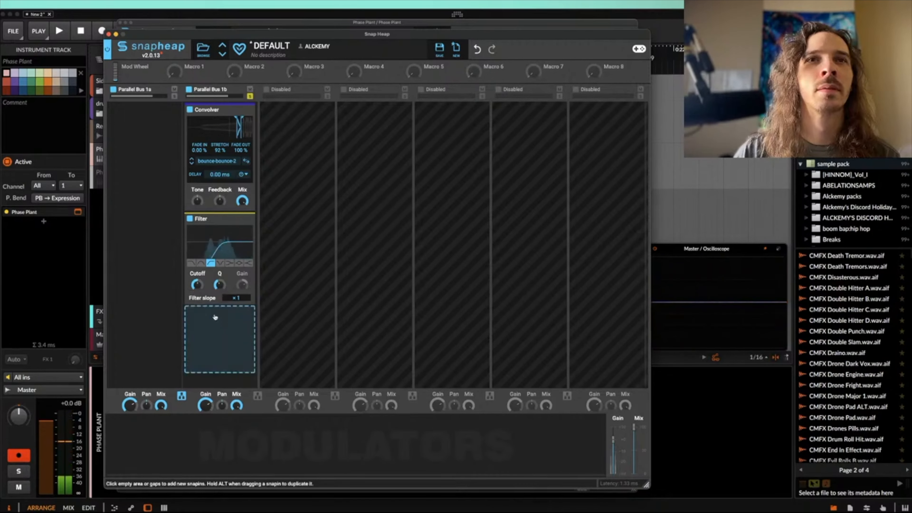
{"action": "left_click", "coordinate": [222, 342]}
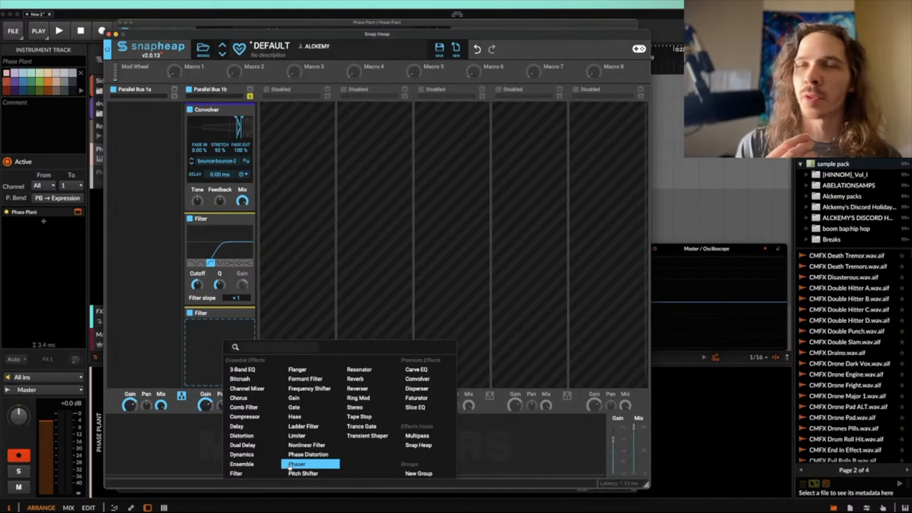
{"action": "left_click", "coordinate": [355, 379]}
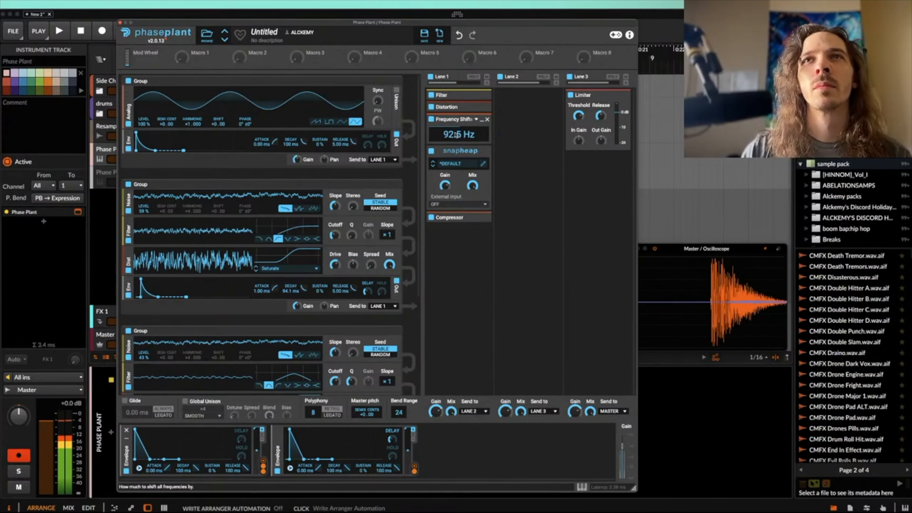
Step: Collapse the Frequency Shifter in Lane 1 and close the Phase Plant window
{"action": "left_click", "coordinate": [482, 120]}
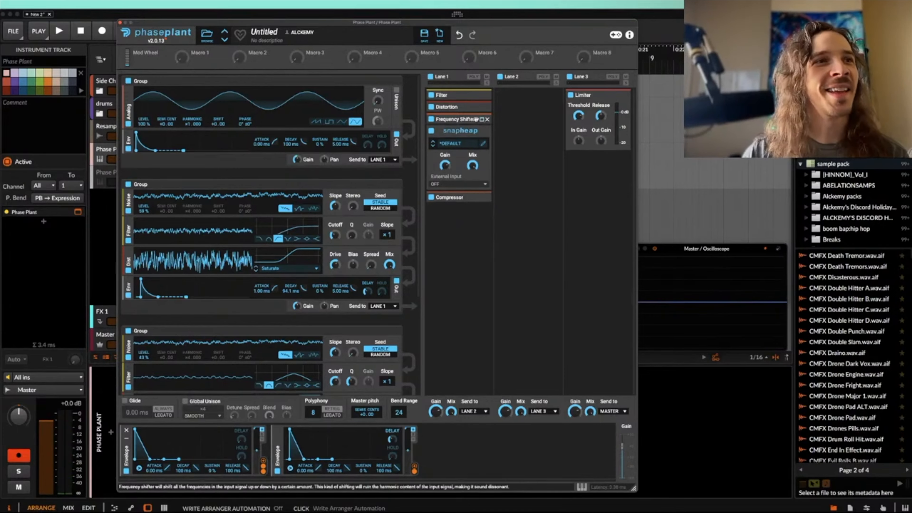
{"action": "left_click", "coordinate": [120, 23]}
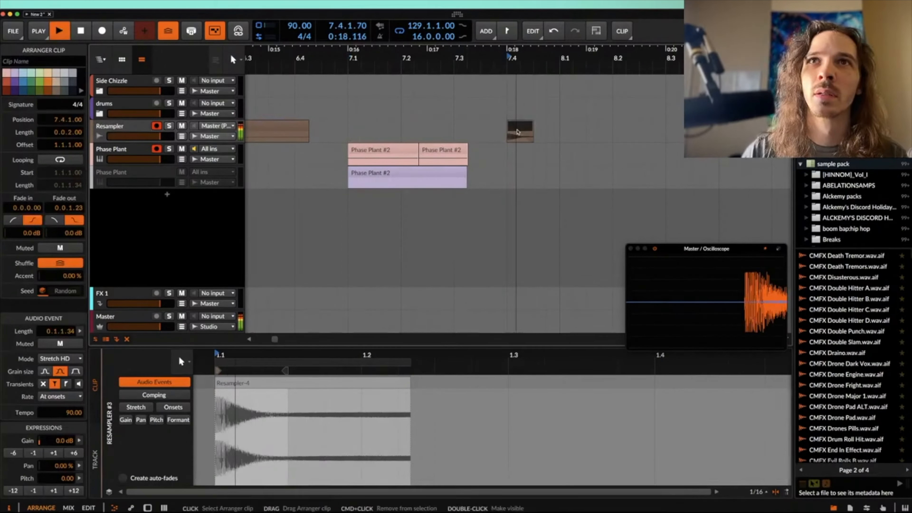
Step: Play the arrangement to hear the recorded Resampler #3 clip
{"action": "key", "text": "space"}
{"action": "scroll", "coordinate": [518, 132], "scroll_direction": "up", "scroll_amount": 3}
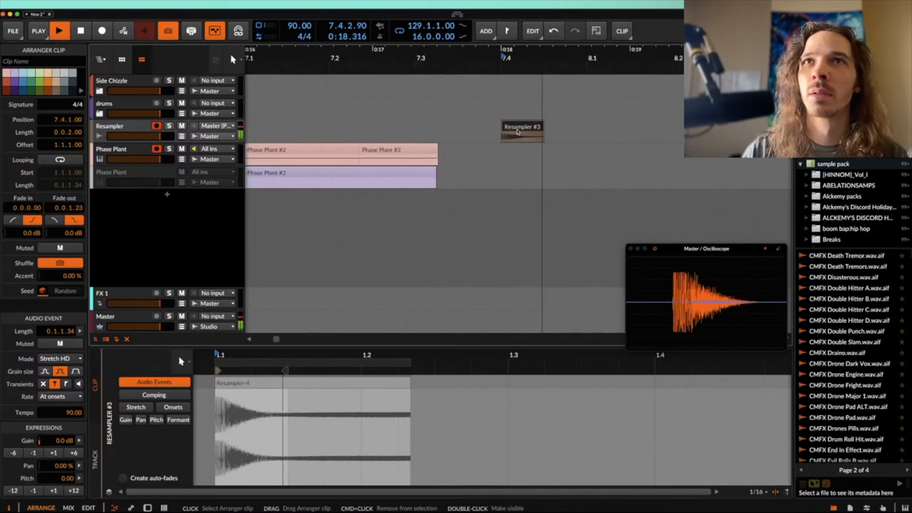
{"action": "scroll", "coordinate": [518, 132], "scroll_direction": "down", "scroll_amount": 4}
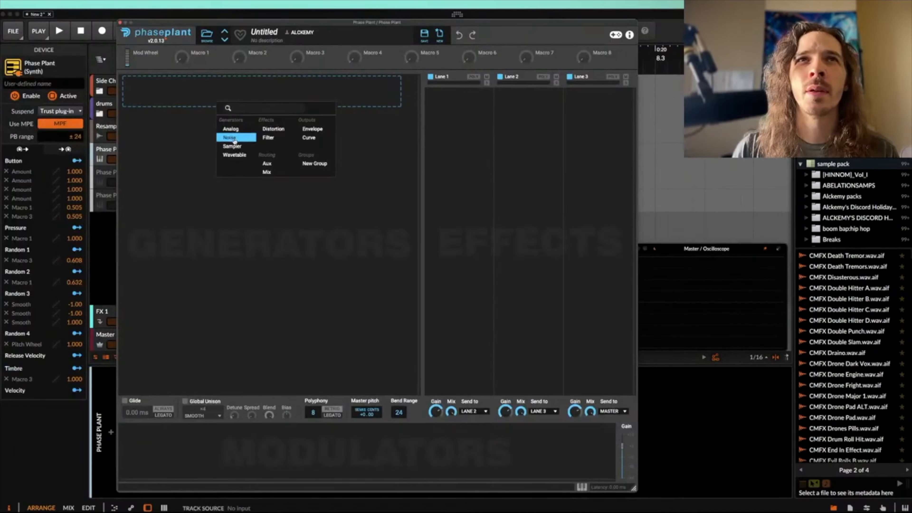
Step: Reshape the LFO curve into four decaying peaks that rise in height from about 60% through 70% and 80% to 100%
{"action": "left_click", "coordinate": [250, 467]}
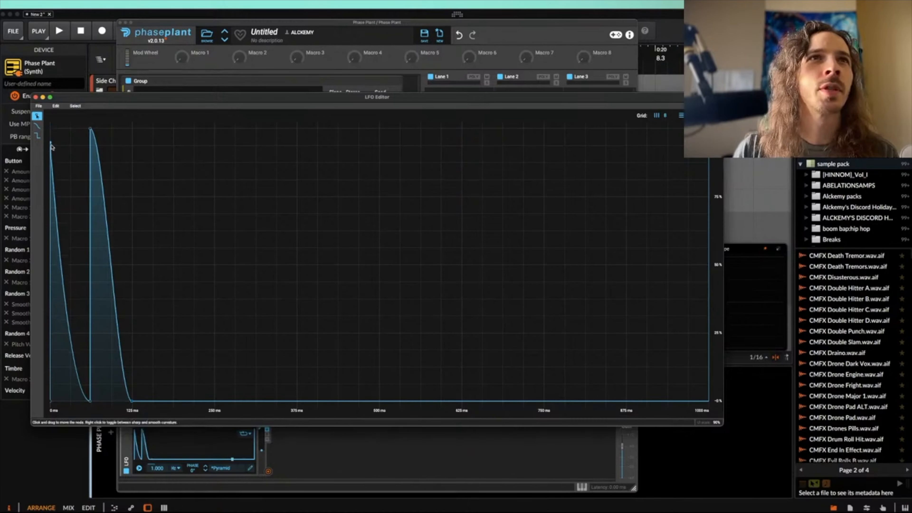
{"action": "left_click_drag", "start_coordinate": [50, 134], "coordinate": [51, 203]}
{"action": "left_click_drag", "start_coordinate": [92, 133], "coordinate": [90, 206]}
{"action": "left_click_drag", "start_coordinate": [170, 401], "coordinate": [99, 185]}
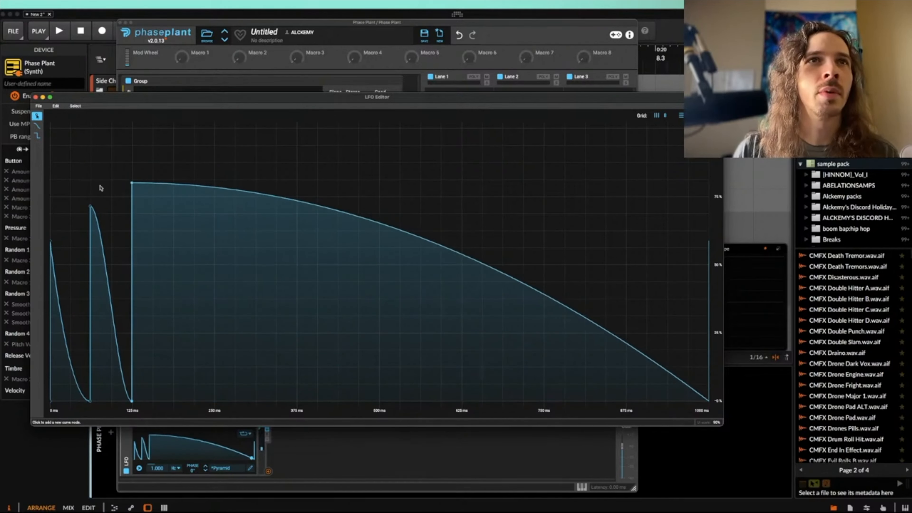
{"action": "left_click_drag", "start_coordinate": [177, 187], "coordinate": [92, 2]}
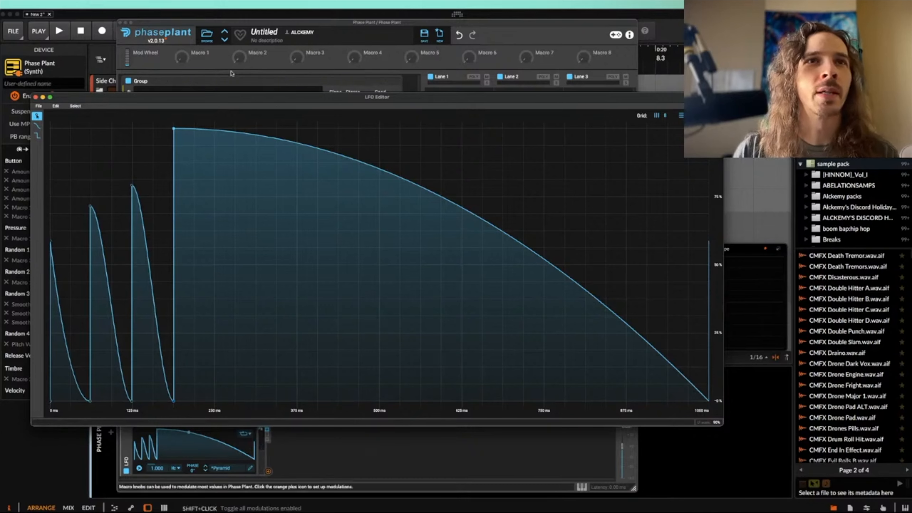
Step: Set the LFO to one-shot mode and route it to the Noise generator's Level at 100%
{"action": "left_click", "coordinate": [248, 439]}
{"action": "left_click", "coordinate": [268, 471]}
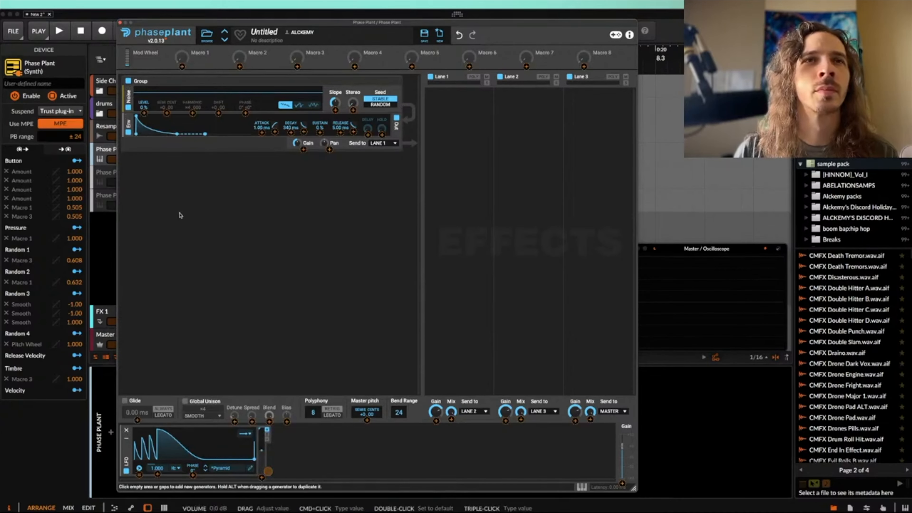
{"action": "left_click", "coordinate": [143, 113]}
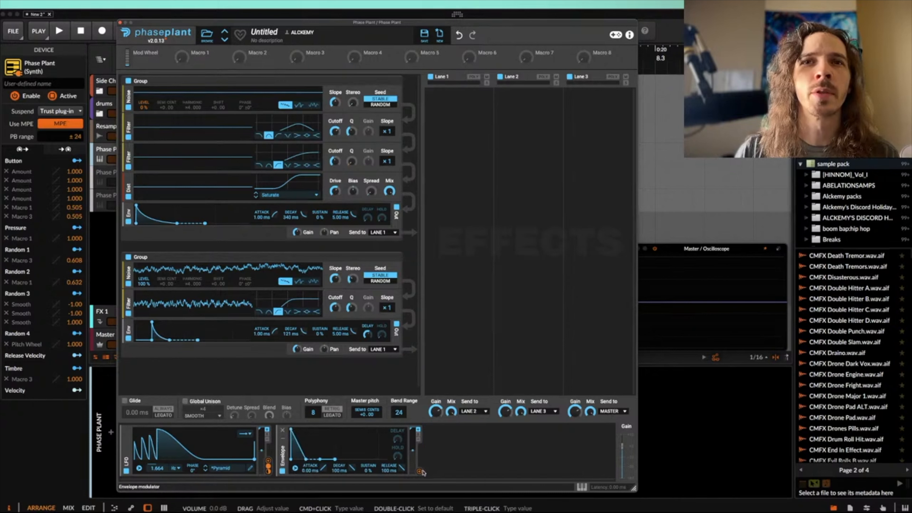
Step: Route the Envelope modulator to the Q of the first filter in the second noise group
{"action": "left_click", "coordinate": [420, 471]}
{"action": "left_click", "coordinate": [351, 309]}
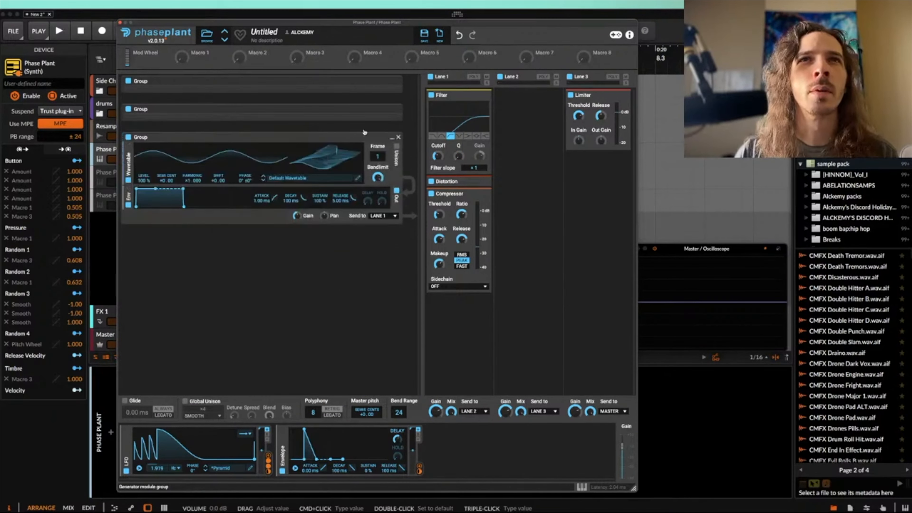
Step: Add a Sample generator in a third generator group and browse the ALCKEMY'S DISCORD HOLIDAY folder for a sample
{"action": "left_click", "coordinate": [398, 137]}
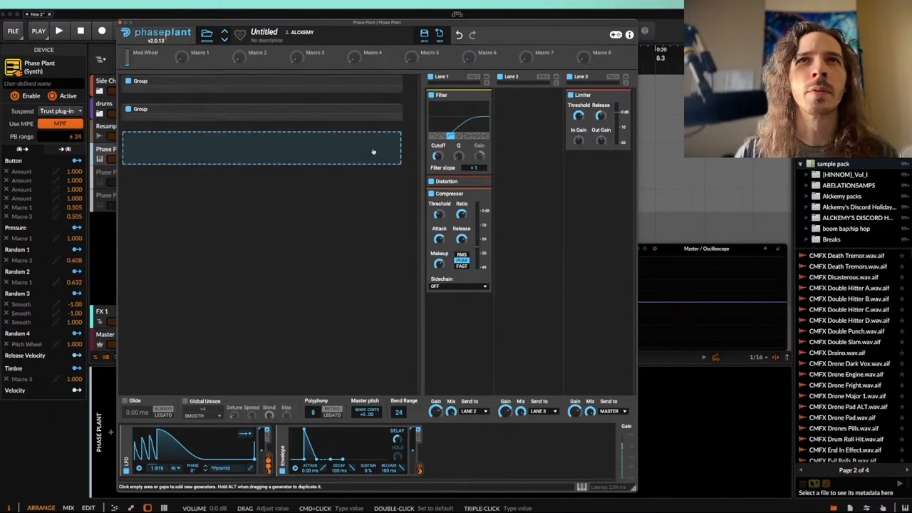
{"action": "left_click", "coordinate": [241, 163]}
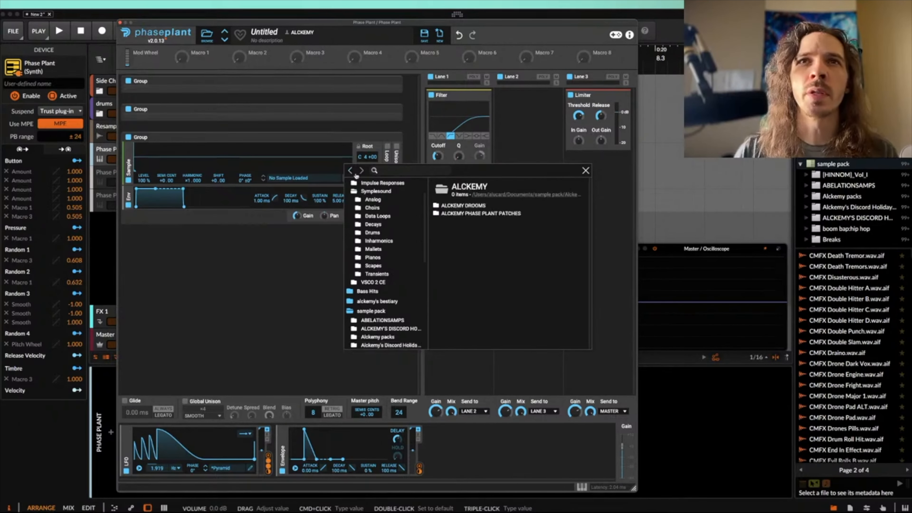
{"action": "left_click", "coordinate": [352, 171]}
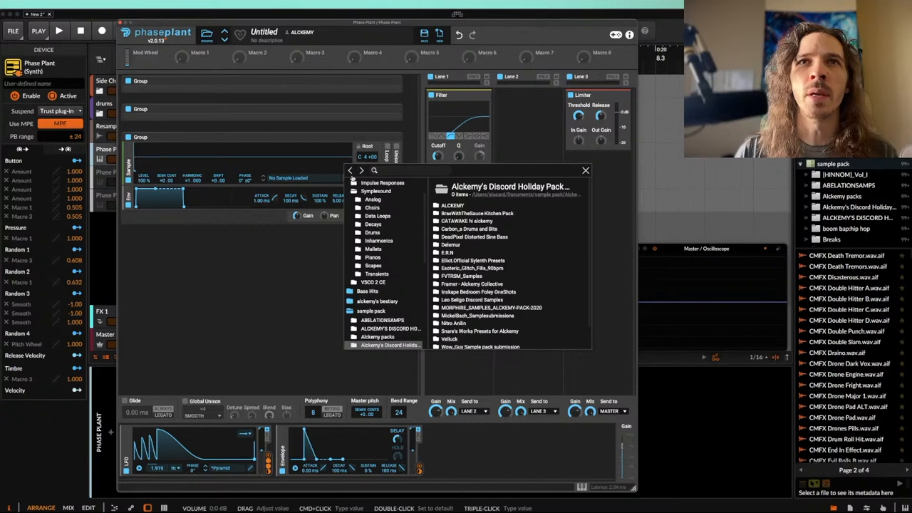
{"action": "left_click", "coordinate": [351, 172]}
{"action": "double_click", "coordinate": [457, 214]}
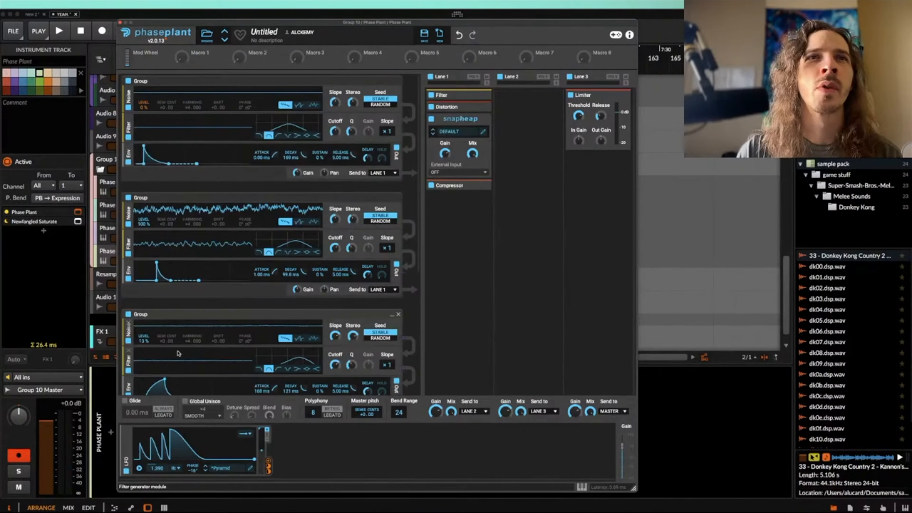
Step: Examine the noise, filter, envelope and sample groups of the layered Phase Plant patch in the other project
{"action": "scroll", "coordinate": [176, 355], "scroll_direction": "up", "scroll_amount": 1}
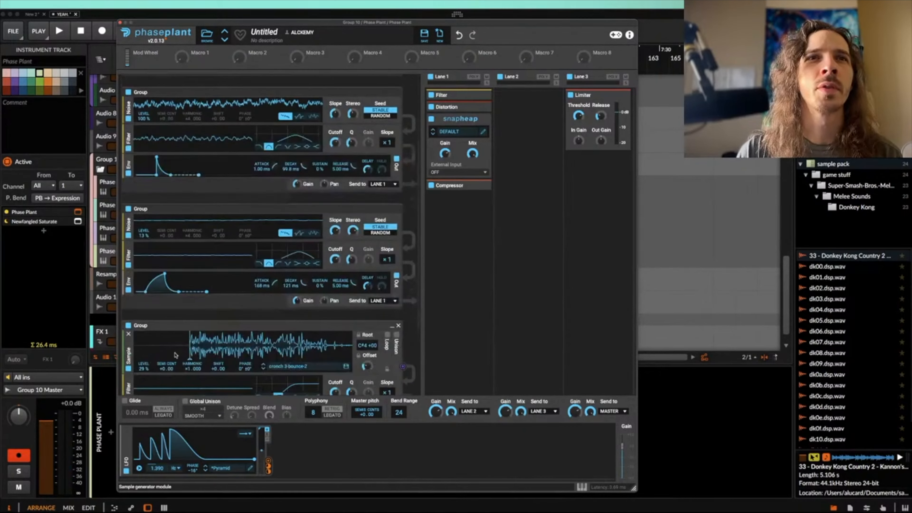
{"action": "left_click", "coordinate": [128, 326]}
{"action": "scroll", "coordinate": [133, 324], "scroll_direction": "up", "scroll_amount": 3}
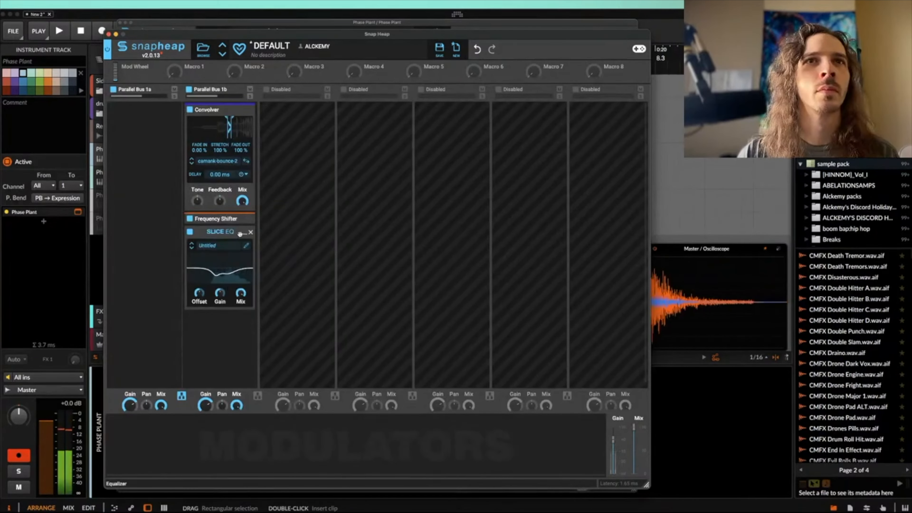
{"action": "left_click", "coordinate": [219, 273]}
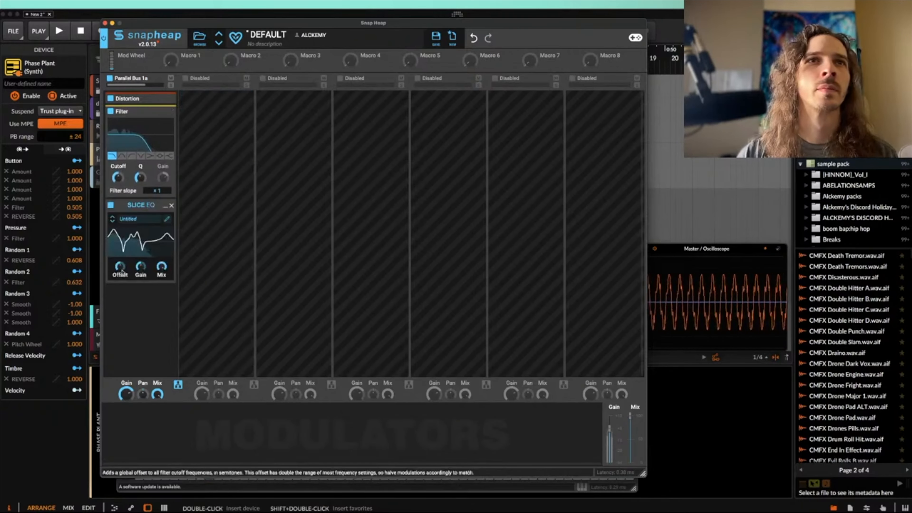
Step: Move the Distortion below the Slice EQ in Snap Heap's Parallel Bus 1a
{"action": "left_click_drag", "start_coordinate": [128, 98], "coordinate": [131, 315]}
{"action": "left_click", "coordinate": [131, 316]}
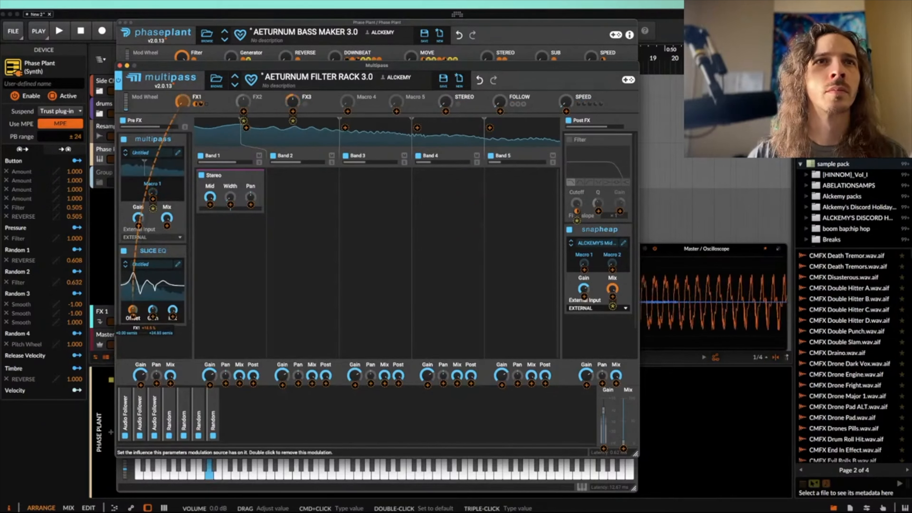
Step: Collapse the Slice EQ in the AETURNUM FILTER RACK 3.0 Multipass, close the rack, and raise the bass patch's SUB macro
{"action": "left_click", "coordinate": [176, 251]}
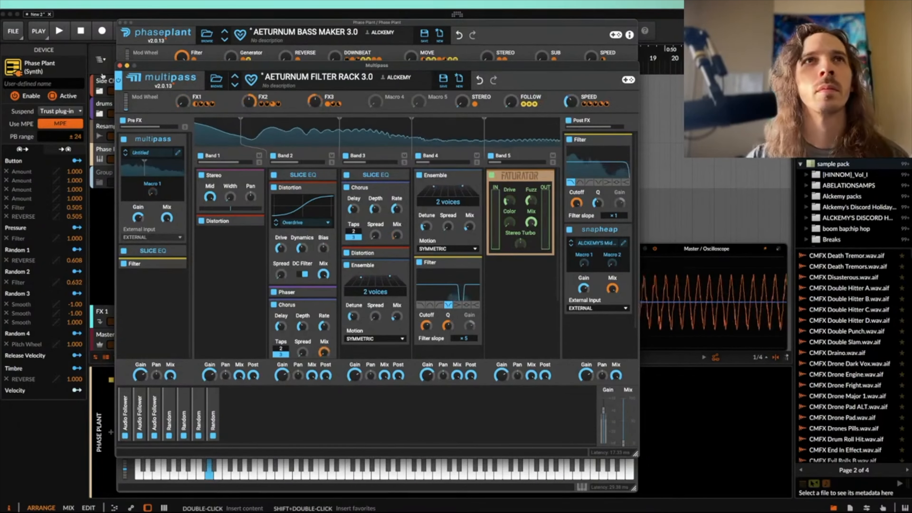
{"action": "left_click", "coordinate": [120, 66]}
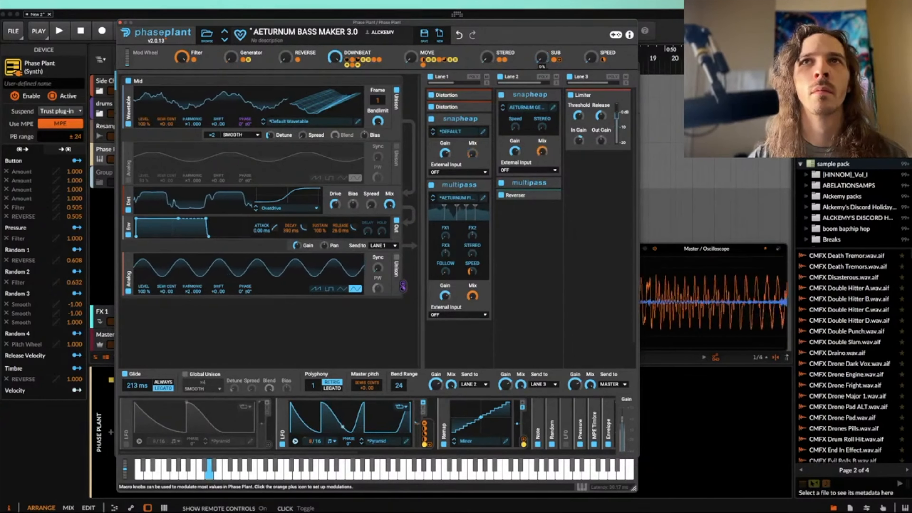
{"action": "left_click_drag", "start_coordinate": [541, 58], "coordinate": [541, 11]}
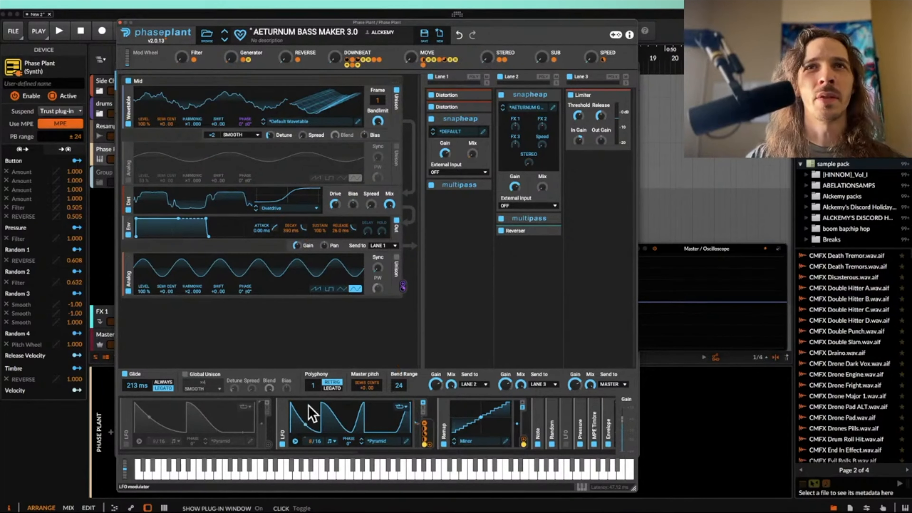
Step: Save the ALCKEMY'S Mid - Side Snap Heap as ULTIMATE DEATH BEAM MID SIDE GENERATOR and close it
{"action": "left_click", "coordinate": [553, 107]}
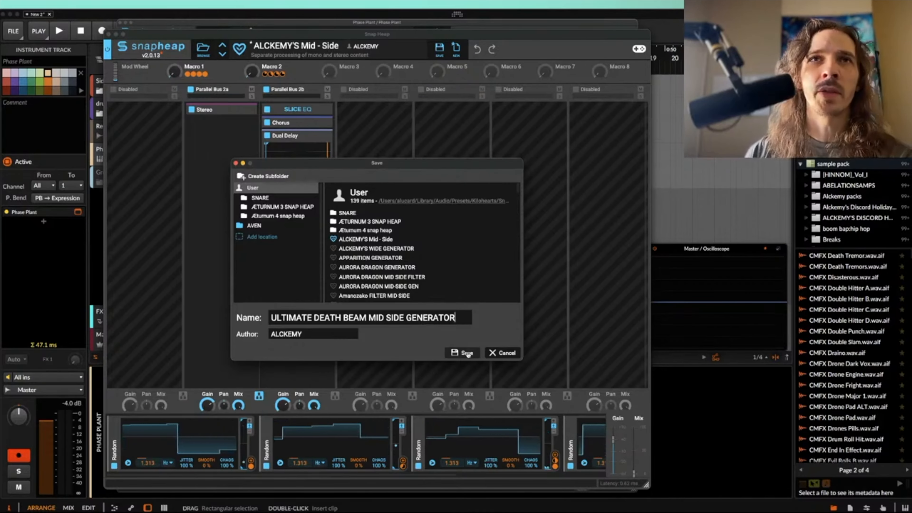
{"action": "left_click", "coordinate": [466, 353]}
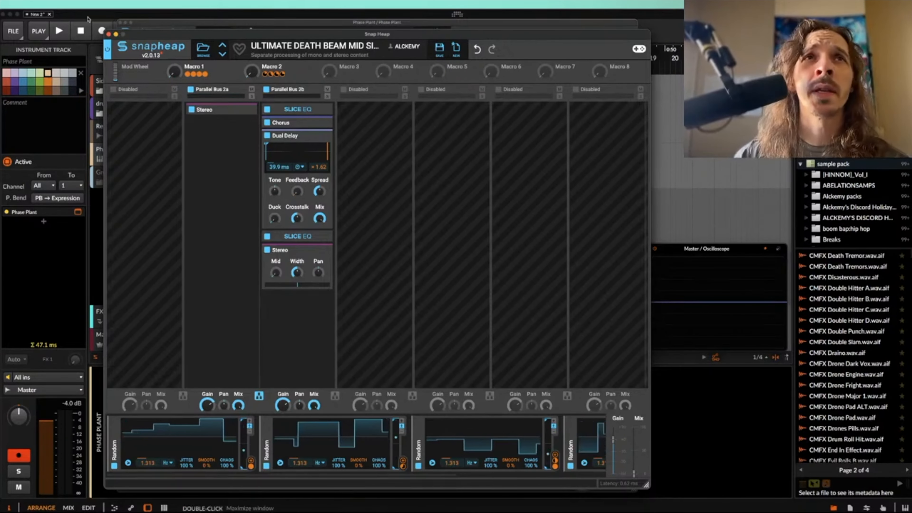
{"action": "left_click", "coordinate": [108, 34]}
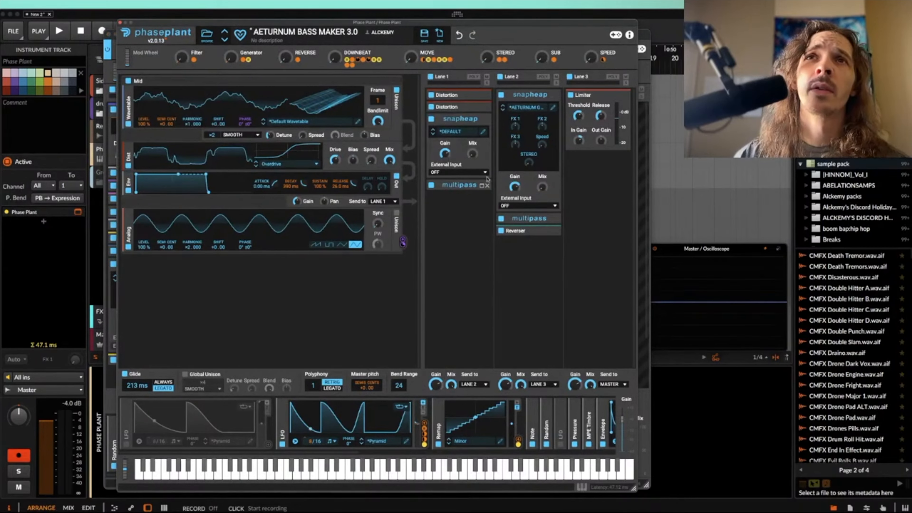
Step: Try a peak-shaped Filter after the Multipass in Lane 1 and remove it
{"action": "left_click", "coordinate": [482, 132]}
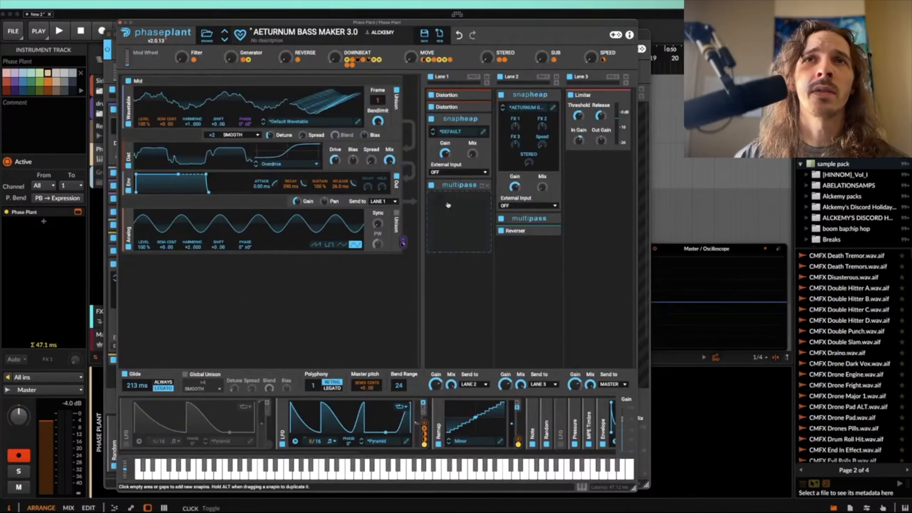
{"action": "left_click", "coordinate": [470, 219]}
{"action": "left_click", "coordinate": [445, 337]}
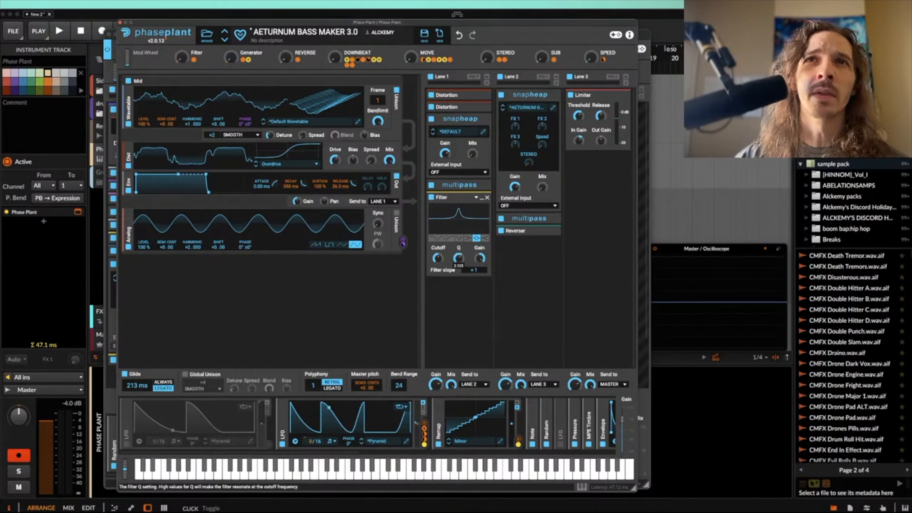
{"action": "left_click", "coordinate": [487, 197]}
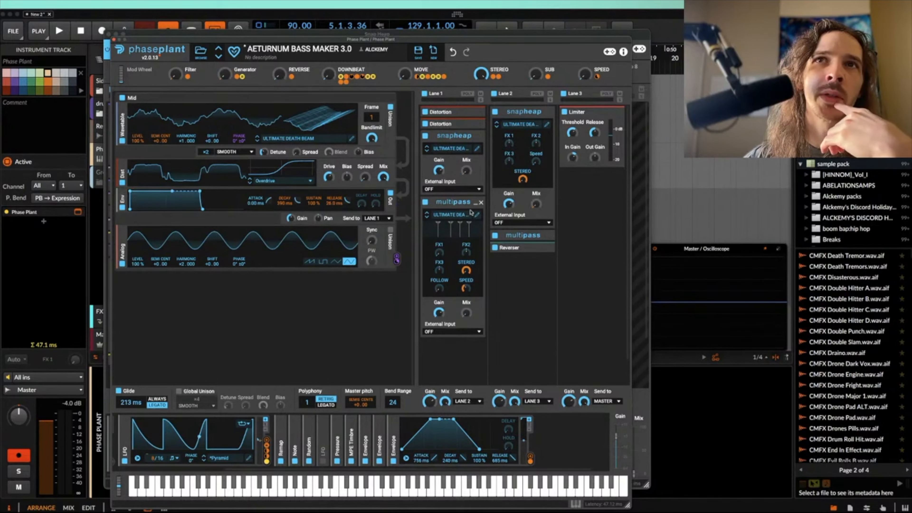
Step: Examine the ULTIMATE DEATH BEAM FILTER Multipass, including its Slice EQ, band effects and nested mid-side Snap Heap, and close both
{"action": "left_click", "coordinate": [475, 204]}
{"action": "left_click", "coordinate": [476, 204]}
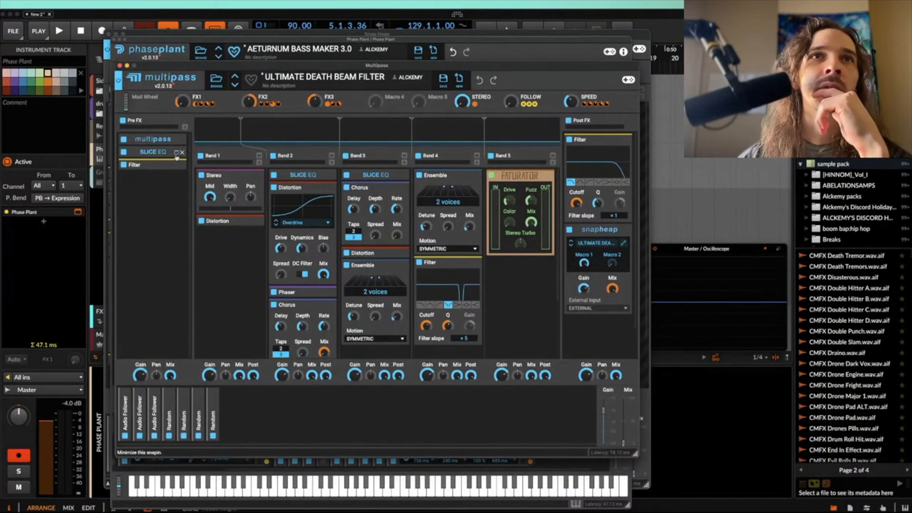
{"action": "left_click", "coordinate": [178, 154]}
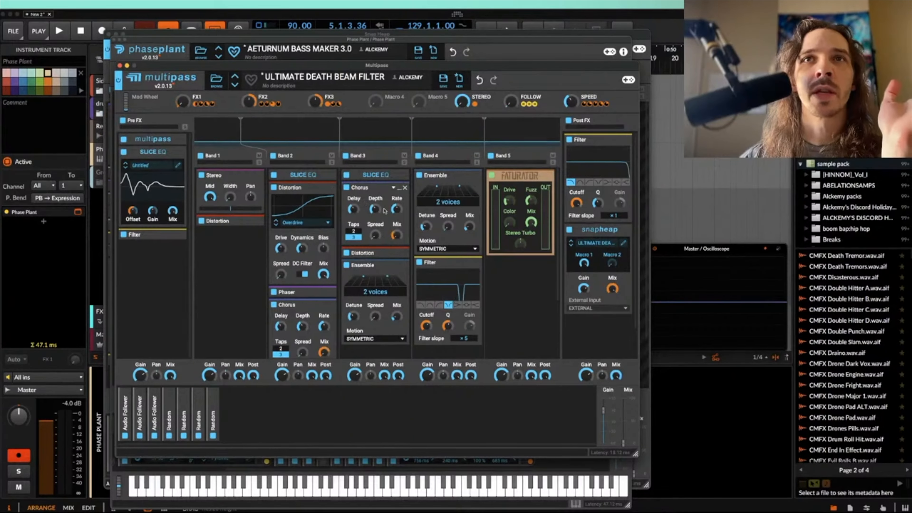
{"action": "scroll", "coordinate": [322, 195], "scroll_direction": "down", "scroll_amount": 2}
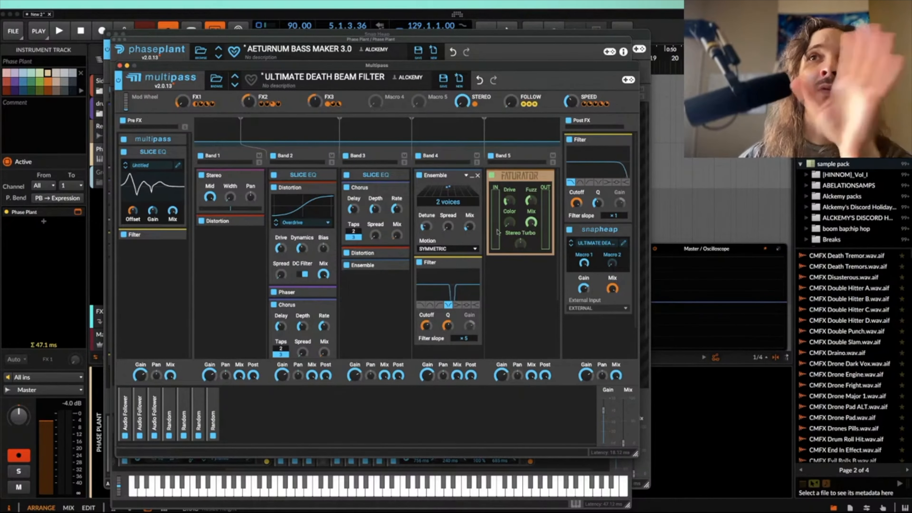
{"action": "left_click", "coordinate": [624, 244]}
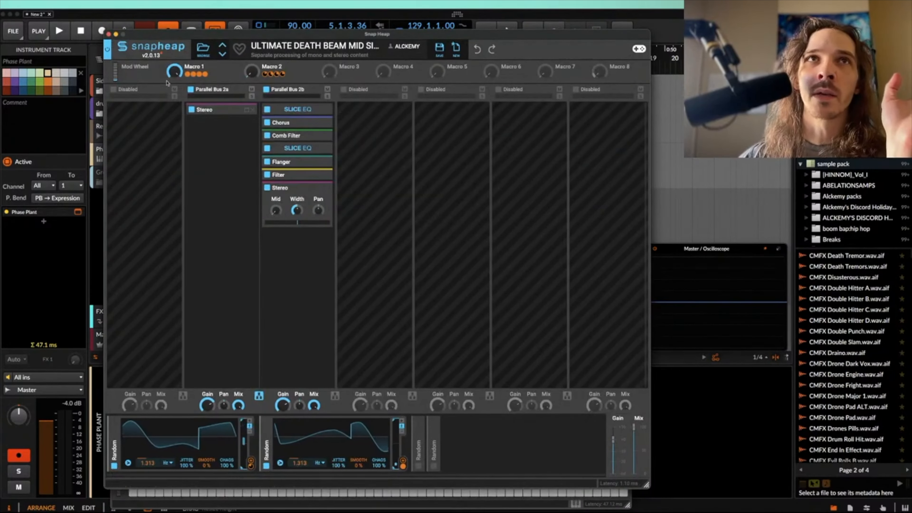
{"action": "left_click", "coordinate": [109, 34]}
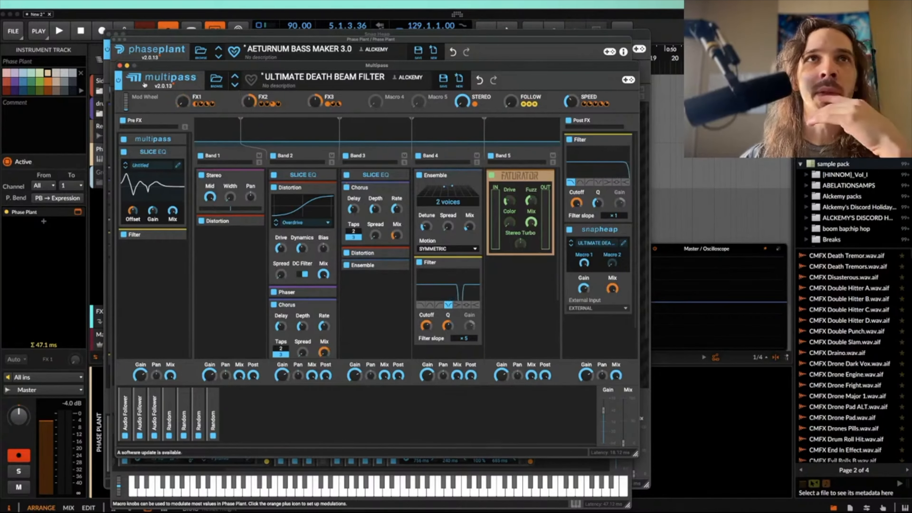
{"action": "left_click", "coordinate": [119, 65]}
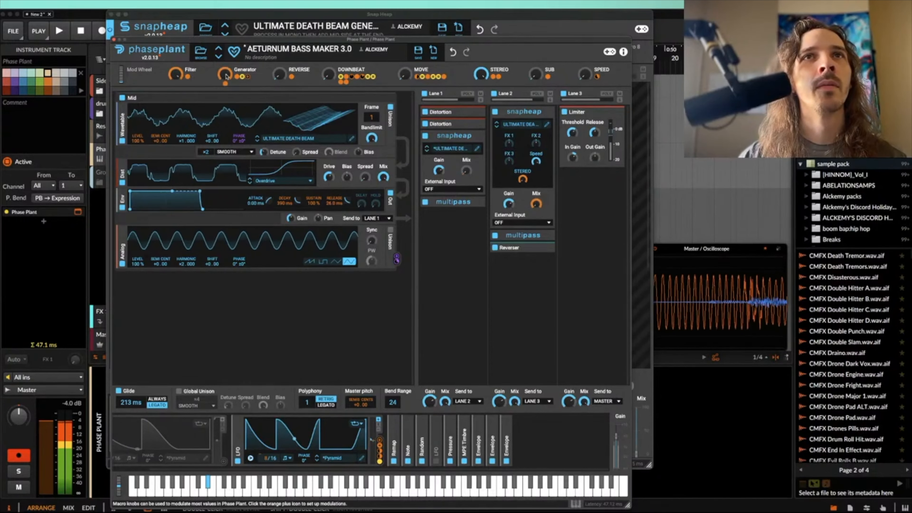
Step: Raise the bass patch's DOWNBEAT macro to maximum and adjust the Generator macro while auditioning the sound
{"action": "left_click_drag", "start_coordinate": [226, 77], "coordinate": [226, 93]}
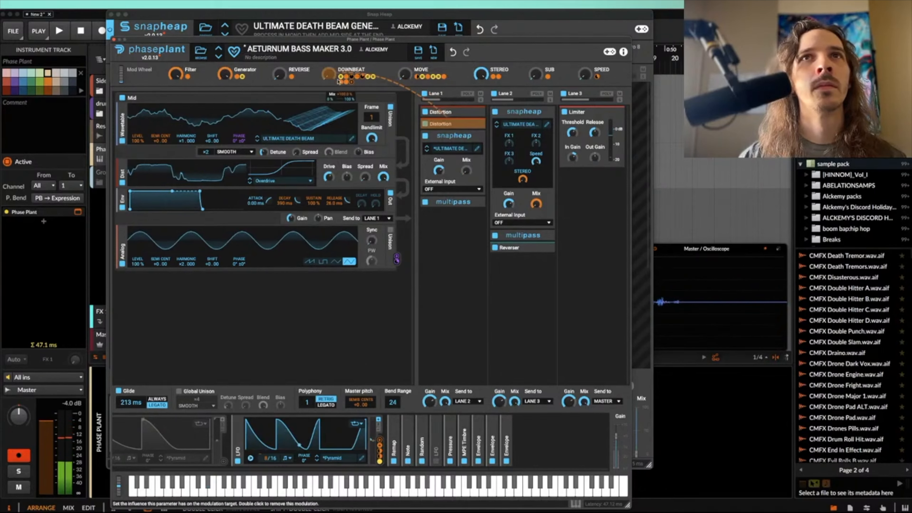
{"action": "left_click_drag", "start_coordinate": [329, 74], "coordinate": [329, 8]}
{"action": "left_click_drag", "start_coordinate": [225, 75], "coordinate": [225, 146]}
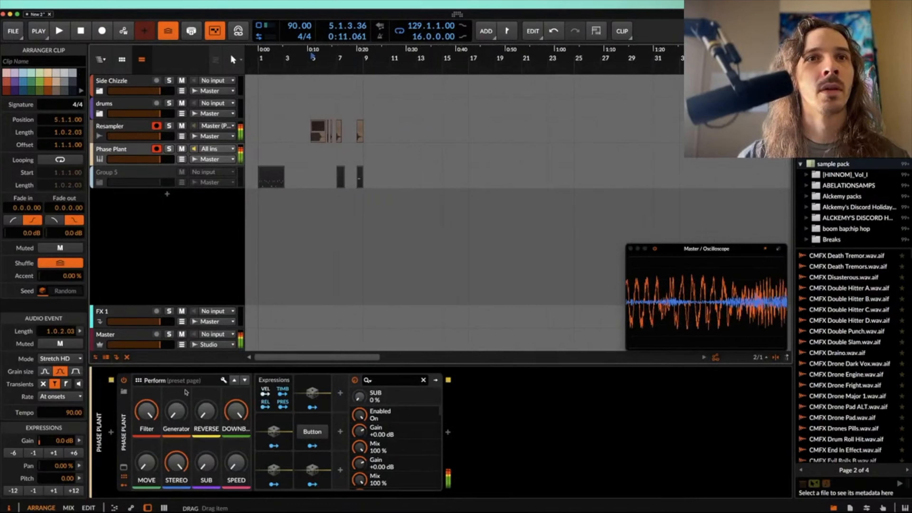
{"action": "mouse_move", "coordinate": [177, 411]}
{"action": "left_mouse_down"}
{"action": "mouse_move", "coordinate": [178, 345]}
{"action": "mouse_move", "coordinate": [178, 407]}
{"action": "mouse_move", "coordinate": [178, 395]}
{"action": "left_mouse_up"}
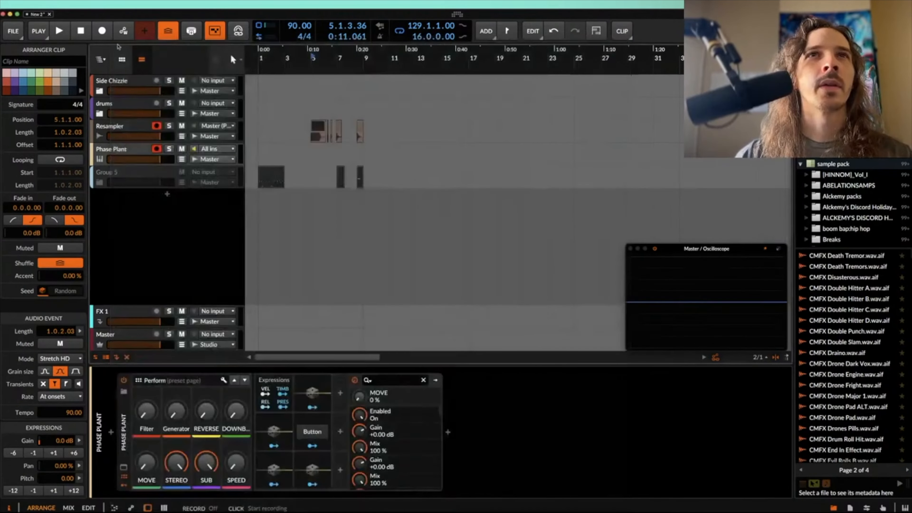
Step: Play the Resampler #1 clip and the short Resampler clip at 6.2 in the arrangement
{"action": "scroll", "coordinate": [318, 129], "scroll_direction": "up", "scroll_amount": 5}
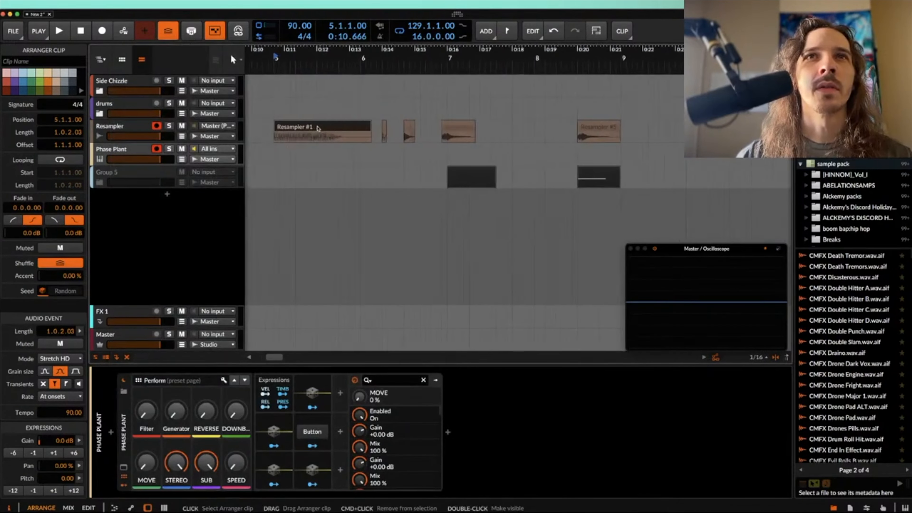
{"action": "key", "text": "space"}
{"action": "scroll", "coordinate": [351, 106], "scroll_direction": "up", "scroll_amount": 4}
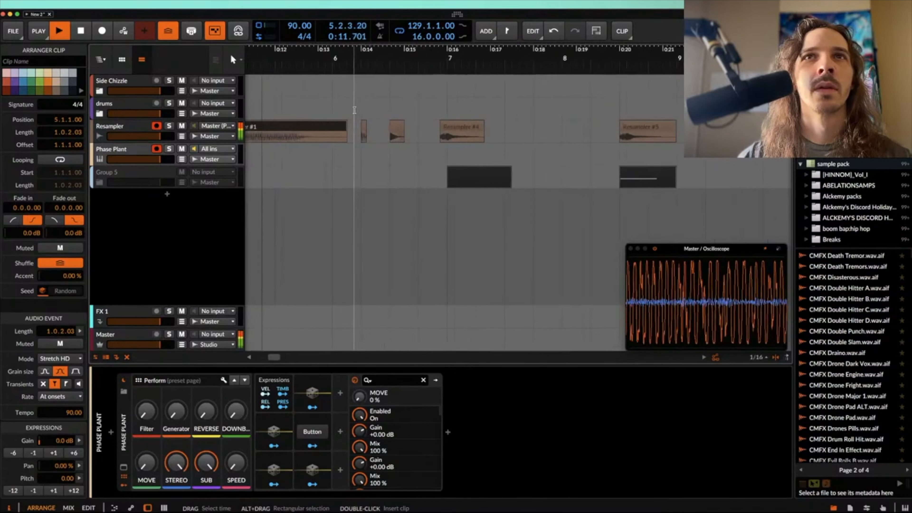
{"action": "key", "text": "space"}
{"action": "left_click", "coordinate": [371, 124]}
{"action": "scroll", "coordinate": [372, 124], "scroll_direction": "up", "scroll_amount": 3}
{"action": "key", "text": "space"}
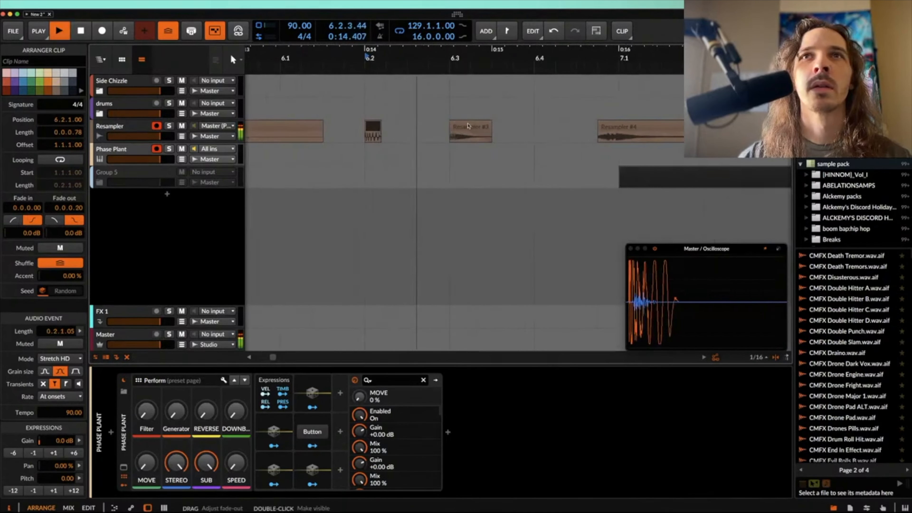
{"action": "key", "text": "space"}
Step: Play the Resampler #3 and Resampler #4 clips in the arrangement
{"action": "left_click", "coordinate": [467, 124]}
{"action": "key", "text": "space"}
{"action": "scroll", "coordinate": [467, 124], "scroll_direction": "down", "scroll_amount": 5}
{"action": "key", "text": "space"}
{"action": "key", "text": "space"}
{"action": "key", "text": "space"}
{"action": "key", "text": "space"}
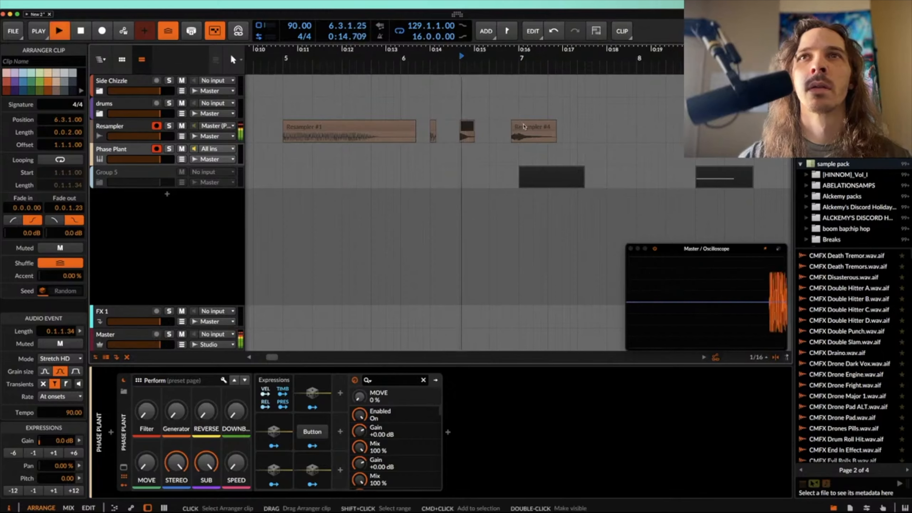
{"action": "left_click", "coordinate": [524, 126]}
{"action": "scroll", "coordinate": [524, 126], "scroll_direction": "up", "scroll_amount": 4}
{"action": "scroll", "coordinate": [525, 126], "scroll_direction": "down", "scroll_amount": 4}
Step: Play the Resampler #5 clip in the arrangement
{"action": "key", "text": "space"}
{"action": "scroll", "coordinate": [529, 126], "scroll_direction": "up", "scroll_amount": 3}
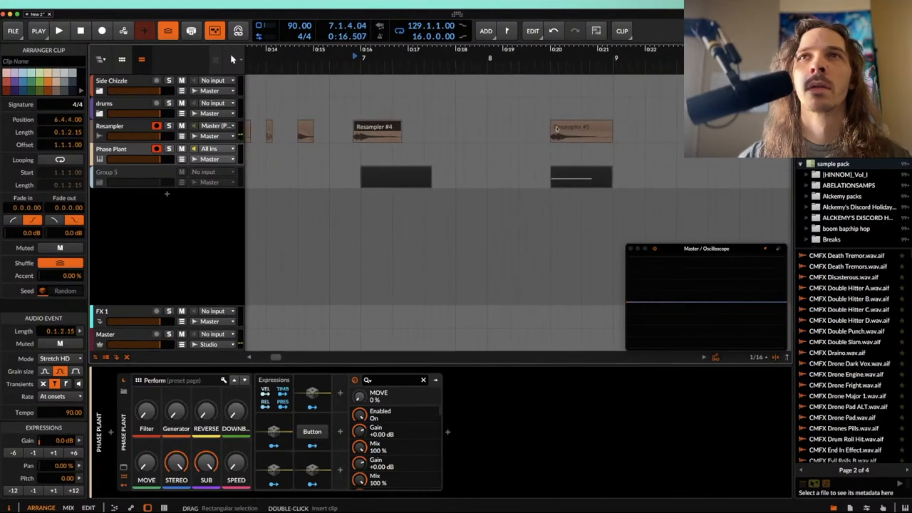
{"action": "left_click", "coordinate": [556, 126]}
{"action": "key", "text": "space"}
{"action": "scroll", "coordinate": [555, 126], "scroll_direction": "down", "scroll_amount": 4}
Step: Add a new instrument track with the XO drum plug-in and play its beat
{"action": "key", "text": "space"}
{"action": "key", "text": "super+t"}
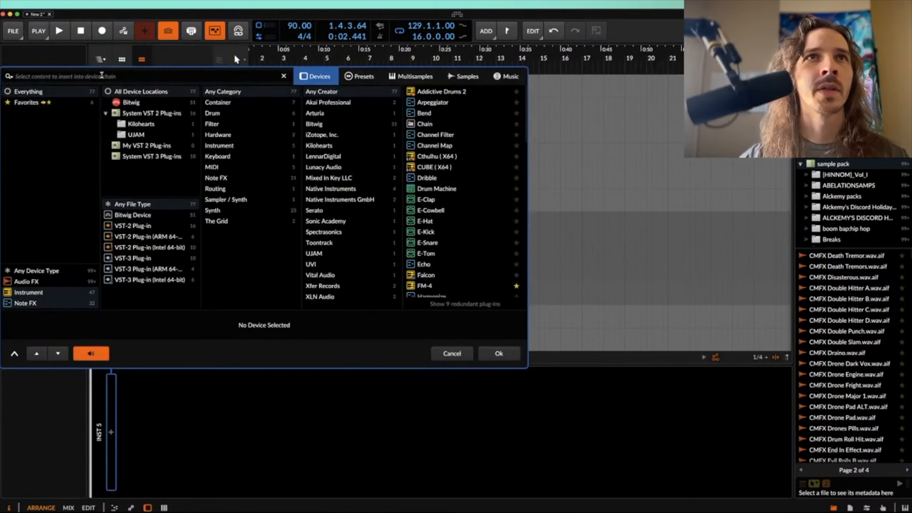
{"action": "type", "text": "XO"}
{"action": "key", "text": "Return"}
{"action": "key", "text": "space"}
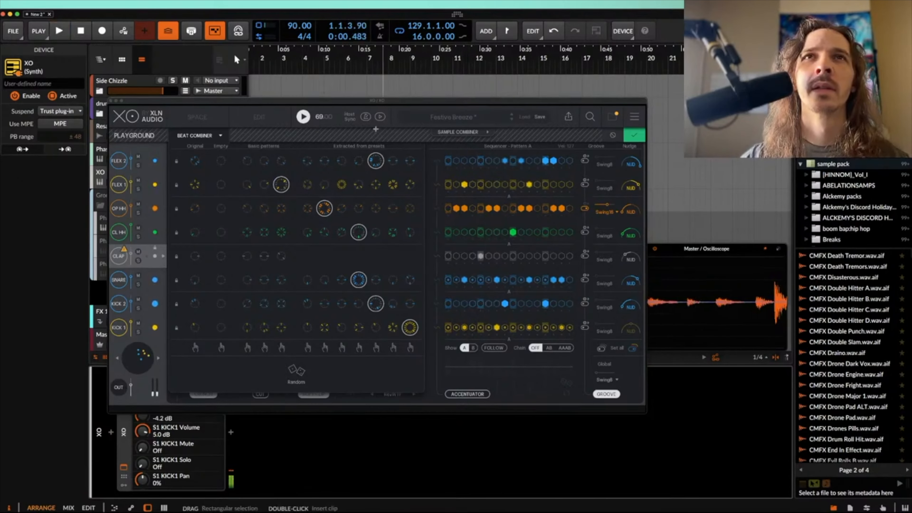
{"action": "left_click", "coordinate": [303, 116]}
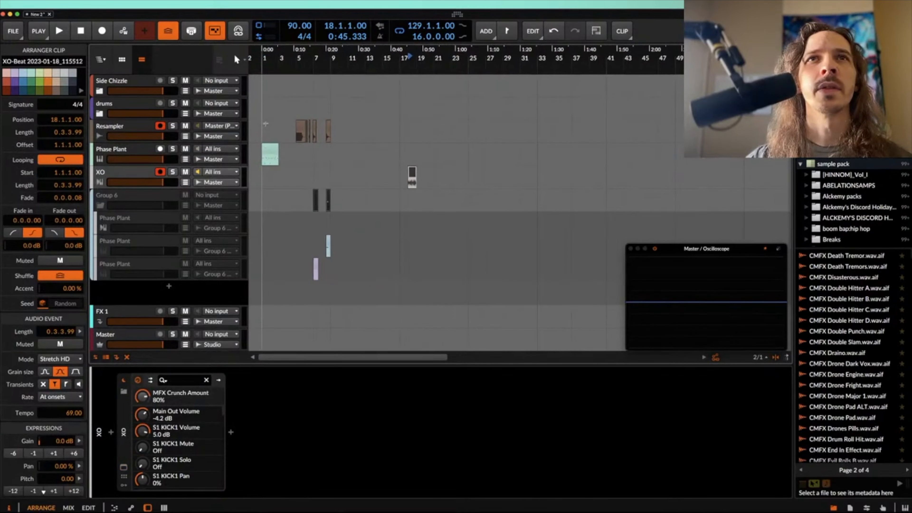
Step: Select the time range from bar 1 to bar 25 across the tracks and cut the clips inside it
{"action": "left_click_drag", "start_coordinate": [266, 124], "coordinate": [462, 203]}
{"action": "key", "text": "super+x"}
{"action": "scroll", "coordinate": [464, 204], "scroll_direction": "right", "scroll_amount": 20}
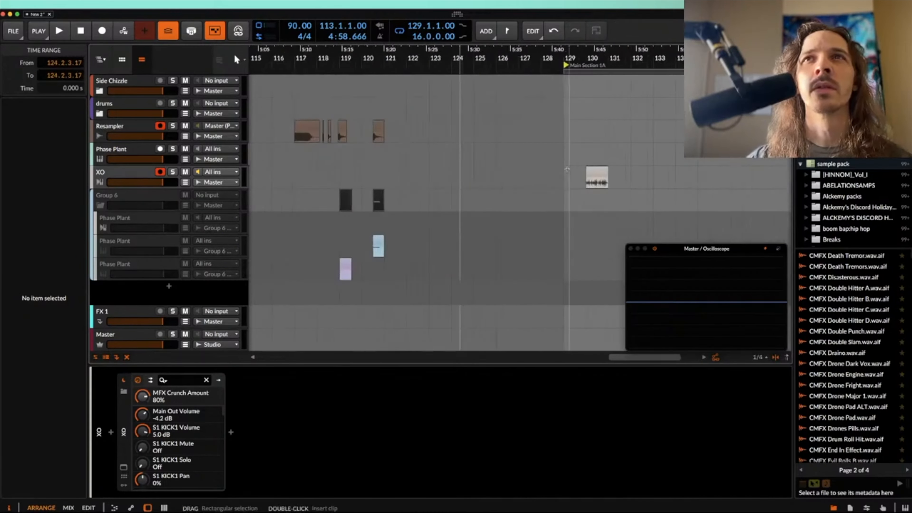
Step: Move the XO-Beat audio clip to 129.1.1.00 on the XO track and play it in a one-bar loop
{"action": "scroll", "coordinate": [567, 169], "scroll_direction": "right", "scroll_amount": 5}
{"action": "scroll", "coordinate": [567, 169], "scroll_direction": "up", "scroll_amount": 4}
{"action": "scroll", "coordinate": [567, 169], "scroll_direction": "left", "scroll_amount": 5}
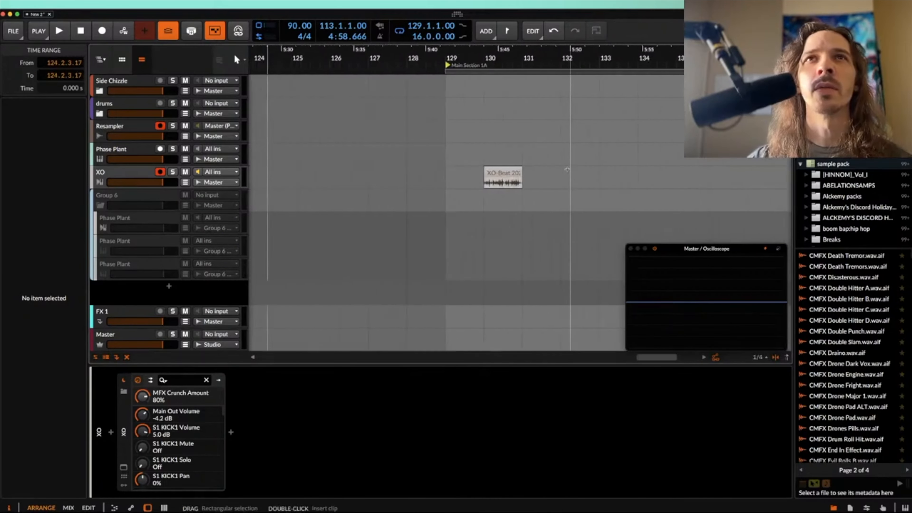
{"action": "left_click_drag", "start_coordinate": [469, 186], "coordinate": [510, 183]}
{"action": "key", "text": "space"}
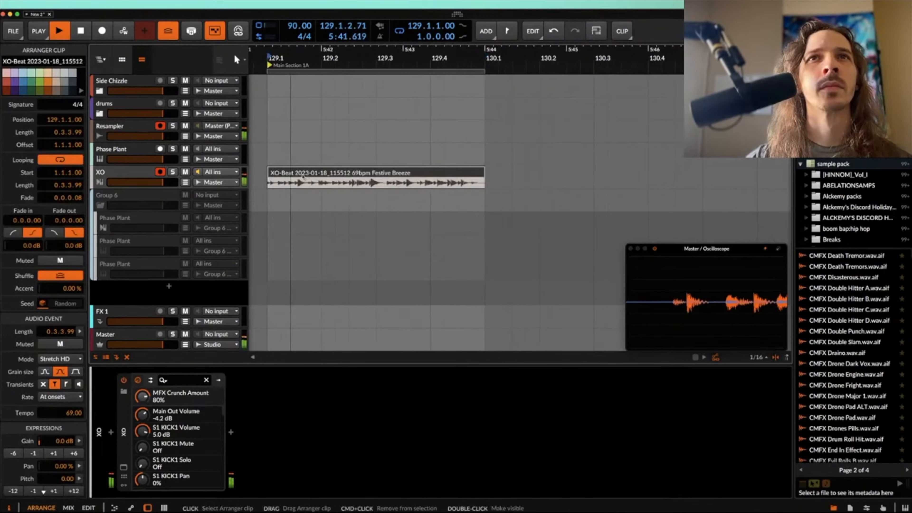
{"action": "scroll", "coordinate": [302, 176], "scroll_direction": "up", "scroll_amount": 3}
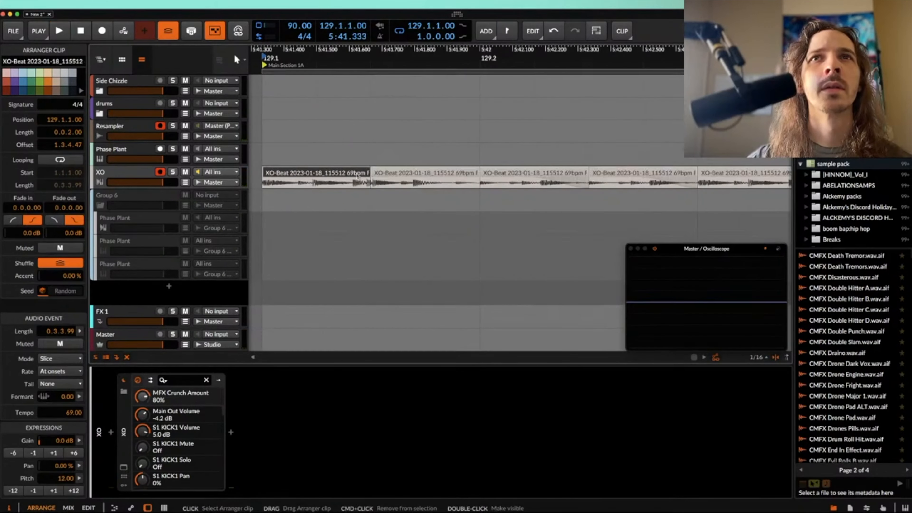
Step: Split the XO-Beat clip into 0.0.2.00-long slices in Slice mode and select the slices at 129.1 and 129.3
{"action": "scroll", "coordinate": [535, 164], "scroll_direction": "up", "scroll_amount": 2}
{"action": "scroll", "coordinate": [536, 167], "scroll_direction": "right", "scroll_amount": 3}
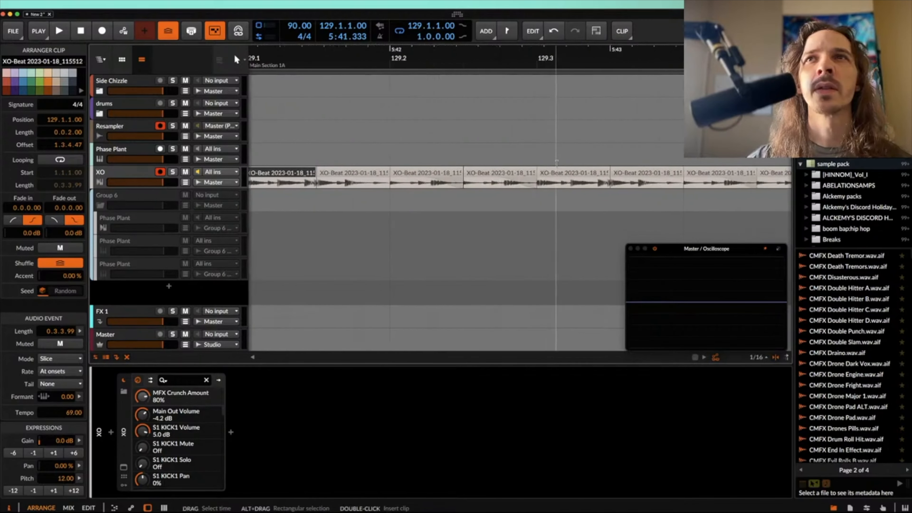
{"action": "left_click", "coordinate": [547, 175], "text": "super"}
{"action": "scroll", "coordinate": [548, 178], "scroll_direction": "right", "scroll_amount": 2}
{"action": "scroll", "coordinate": [636, 175], "scroll_direction": "right", "scroll_amount": 1}
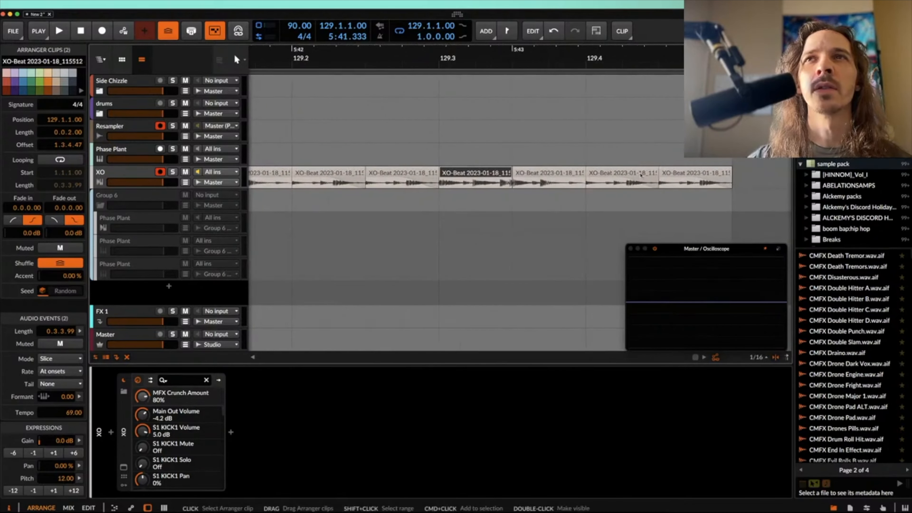
Step: Select 127.1 to 127.3 over the bounced XO-Beat clip, loop the clip and play it
{"action": "scroll", "coordinate": [515, 189], "scroll_direction": "up", "scroll_amount": 2}
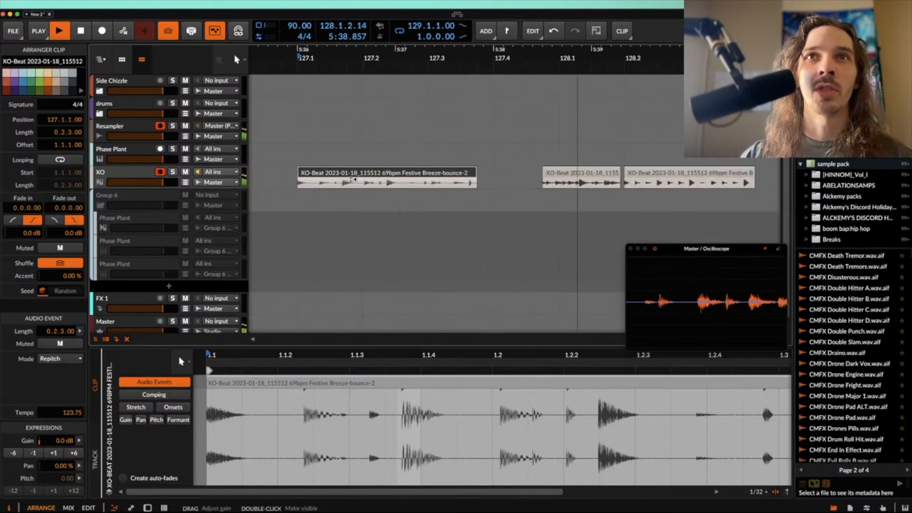
{"action": "key", "text": "space"}
{"action": "left_click_drag", "start_coordinate": [428, 182], "coordinate": [292, 183]}
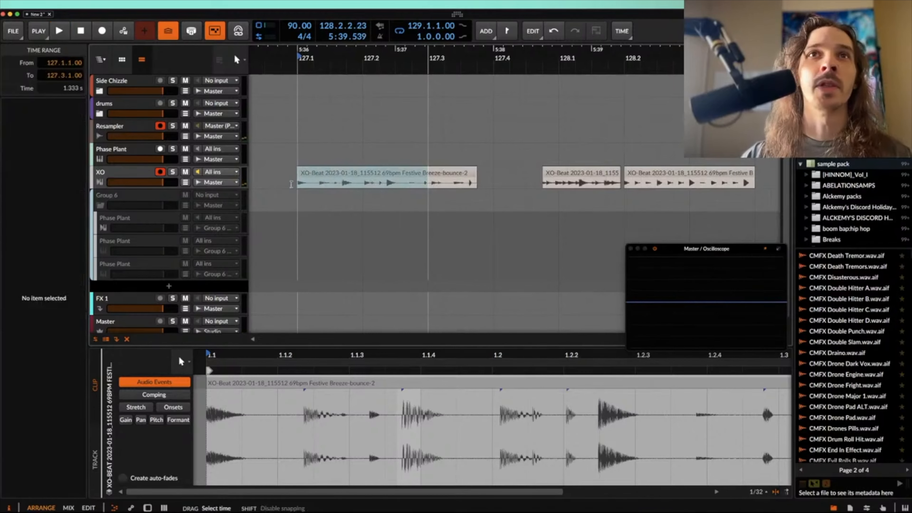
{"action": "left_click", "coordinate": [355, 178]}
{"action": "key", "text": "super+l"}
{"action": "key", "text": "space"}
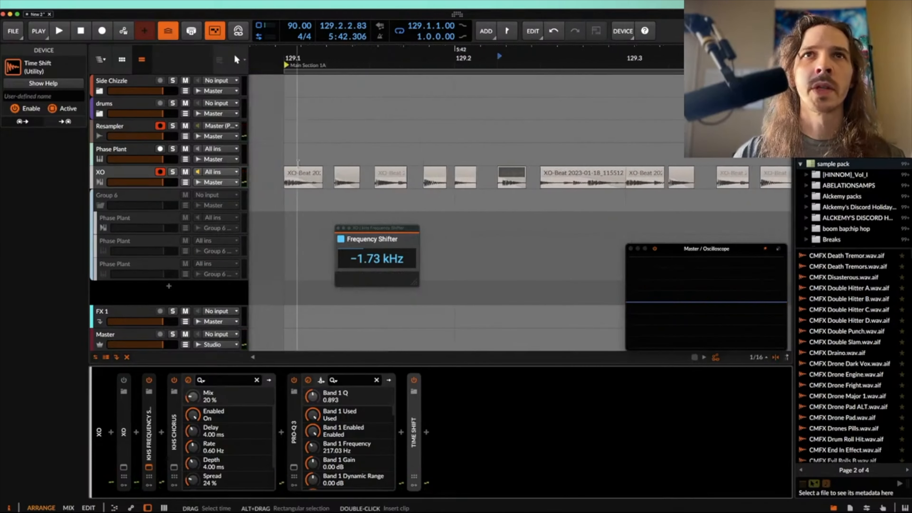
Step: Play the kick, clappawappa and XO clips together over the one-bar loop at 126
{"action": "scroll", "coordinate": [298, 164], "scroll_direction": "left", "scroll_amount": 2}
{"action": "scroll", "coordinate": [426, 173], "scroll_direction": "up", "scroll_amount": 2}
{"action": "left_click", "coordinate": [426, 173]}
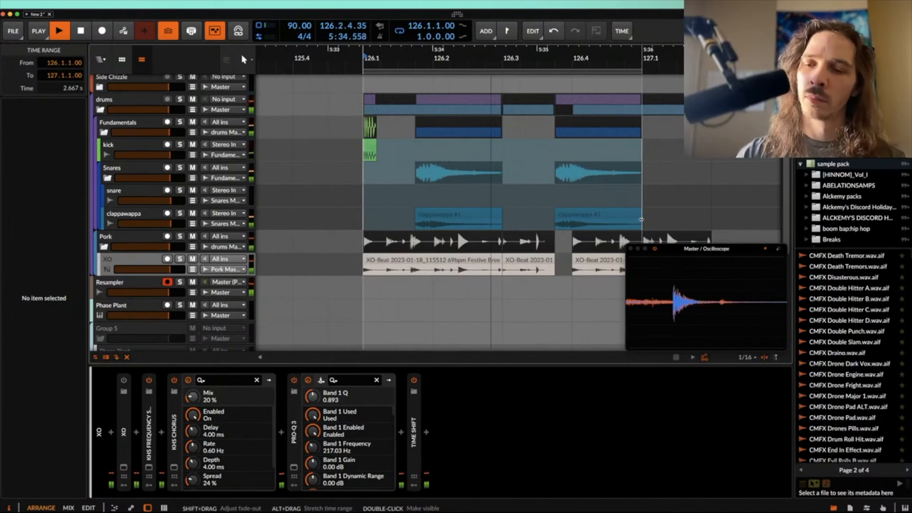
{"action": "scroll", "coordinate": [641, 220], "scroll_direction": "down", "scroll_amount": 3}
{"action": "scroll", "coordinate": [640, 220], "scroll_direction": "up", "scroll_amount": 2}
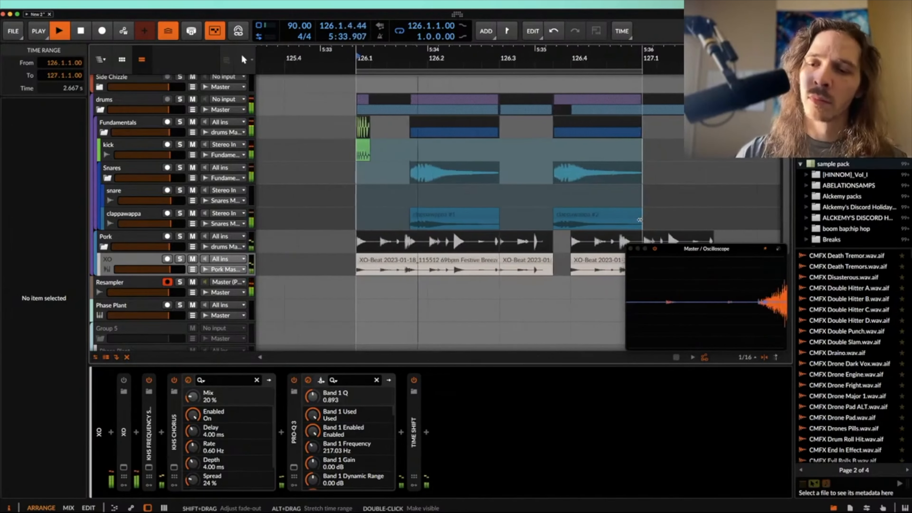
{"action": "scroll", "coordinate": [640, 220], "scroll_direction": "down", "scroll_amount": 1}
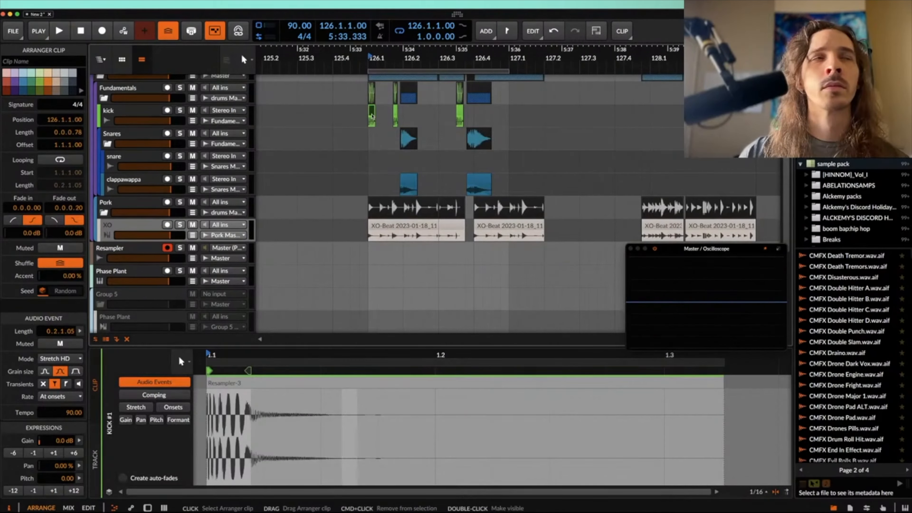
{"action": "key", "text": "space"}
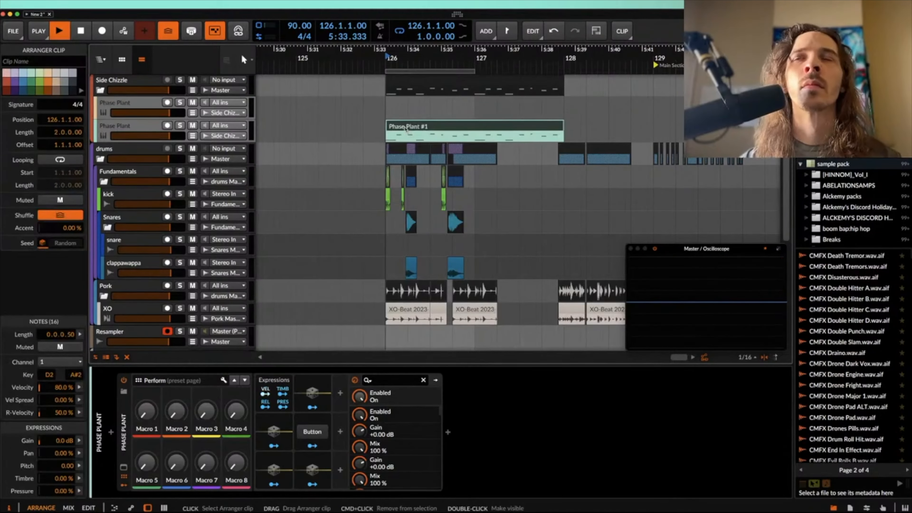
Step: Play bar 126 with the Phase Plant #1 clip in the Side Chizzle group and open that clip
{"action": "key", "text": "space"}
{"action": "scroll", "coordinate": [407, 127], "scroll_direction": "up", "scroll_amount": 3}
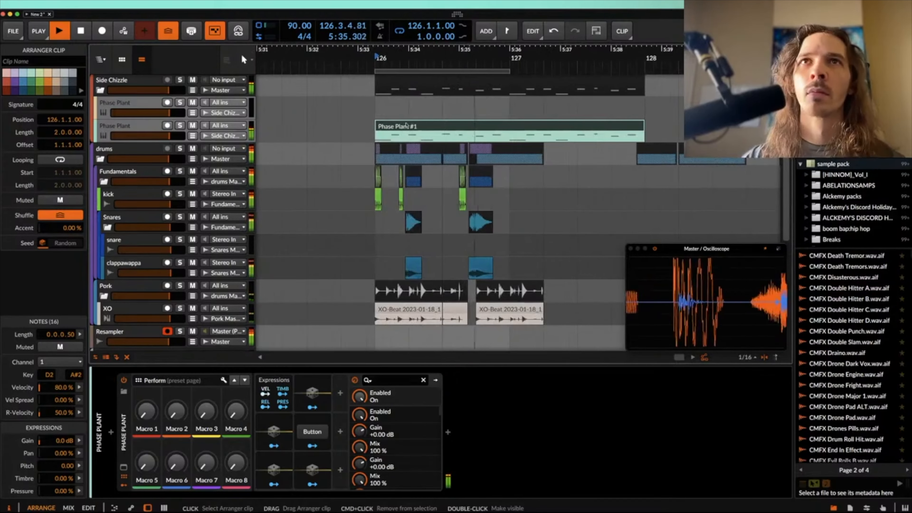
{"action": "double_click", "coordinate": [407, 123]}
{"action": "key", "text": "space"}
{"action": "scroll", "coordinate": [308, 471], "scroll_direction": "up", "scroll_amount": 2}
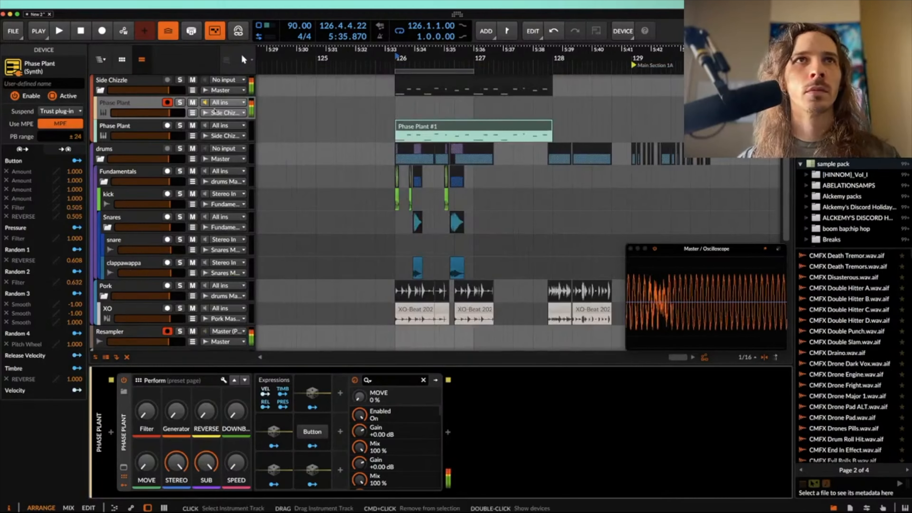
Step: Open the Pro-MB preset selection on Group 1
{"action": "left_click", "coordinate": [138, 107]}
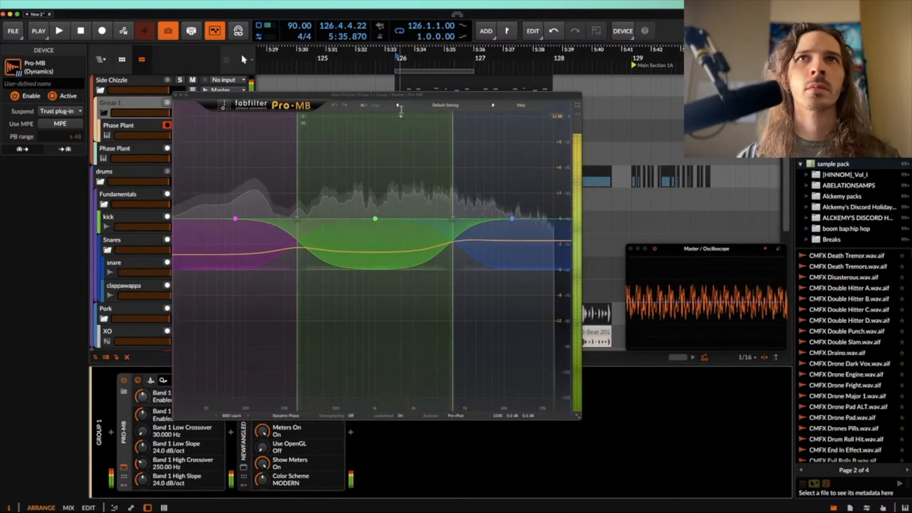
{"action": "left_click", "coordinate": [445, 105]}
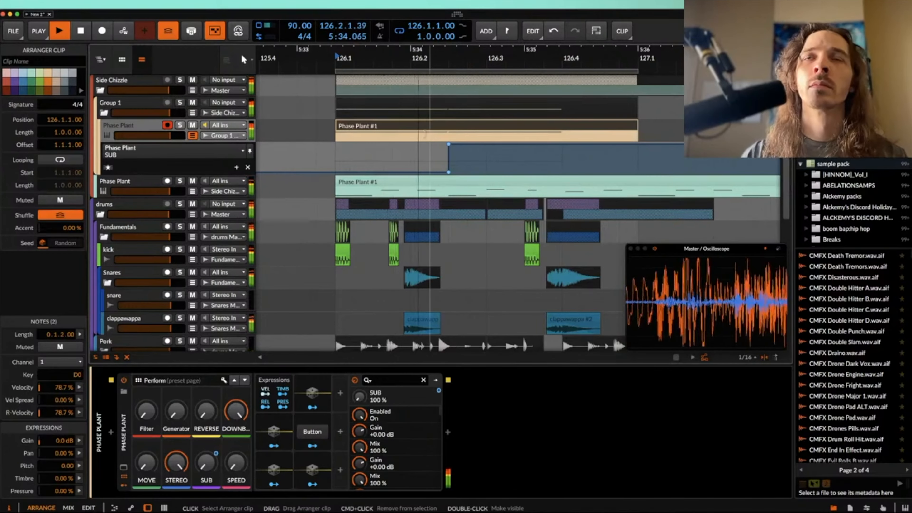
{"action": "scroll", "coordinate": [427, 134], "scroll_direction": "down", "scroll_amount": 5}
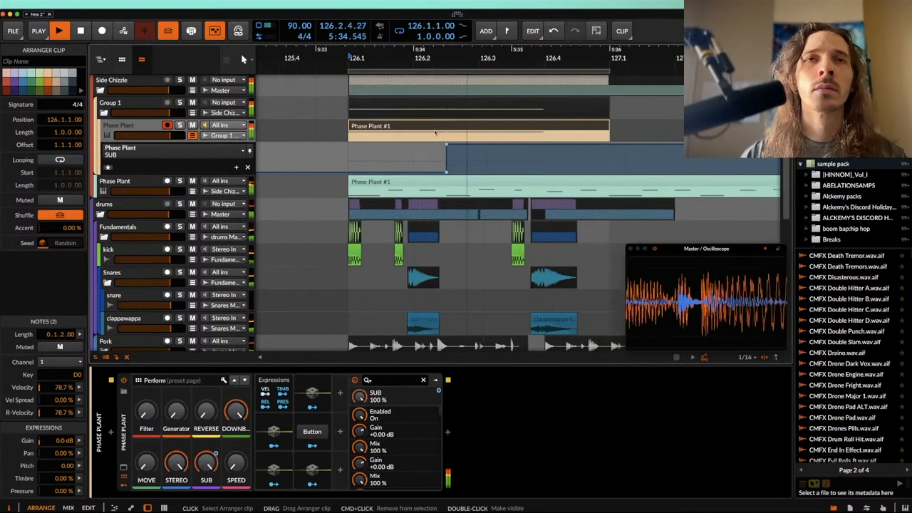
Step: Play the loop with the SUB automation on Group 1's Phase Plant track and hide the automation lane
{"action": "scroll", "coordinate": [420, 127], "scroll_direction": "up", "scroll_amount": 3}
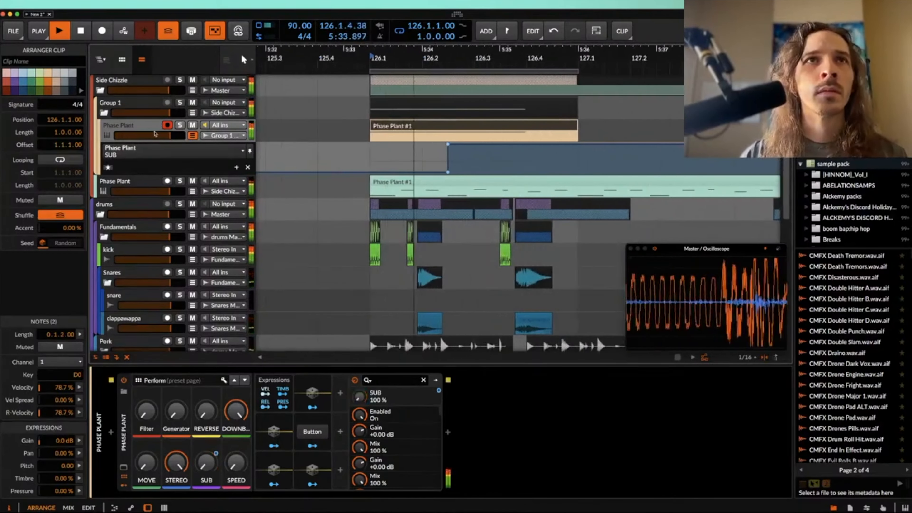
{"action": "left_click", "coordinate": [267, 125]}
{"action": "scroll", "coordinate": [382, 116], "scroll_direction": "down", "scroll_amount": 4}
{"action": "scroll", "coordinate": [447, 131], "scroll_direction": "down", "scroll_amount": 2}
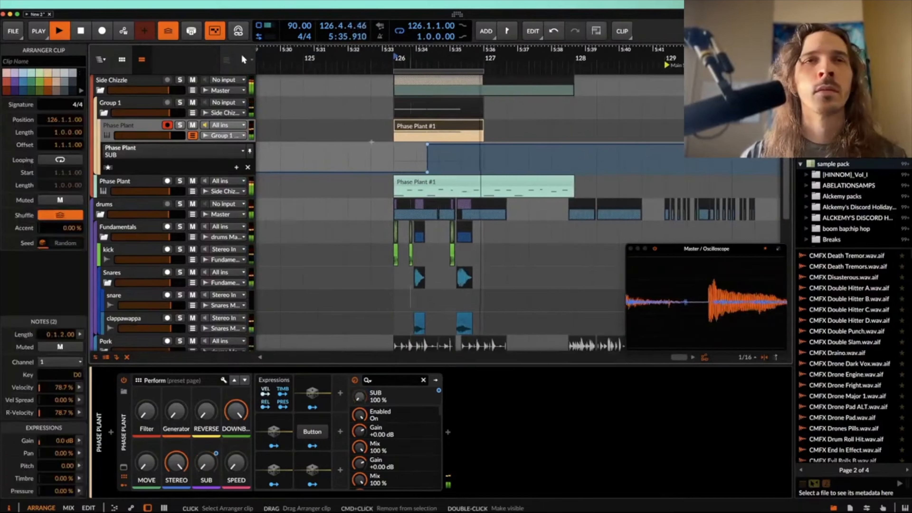
{"action": "left_click", "coordinate": [196, 138]}
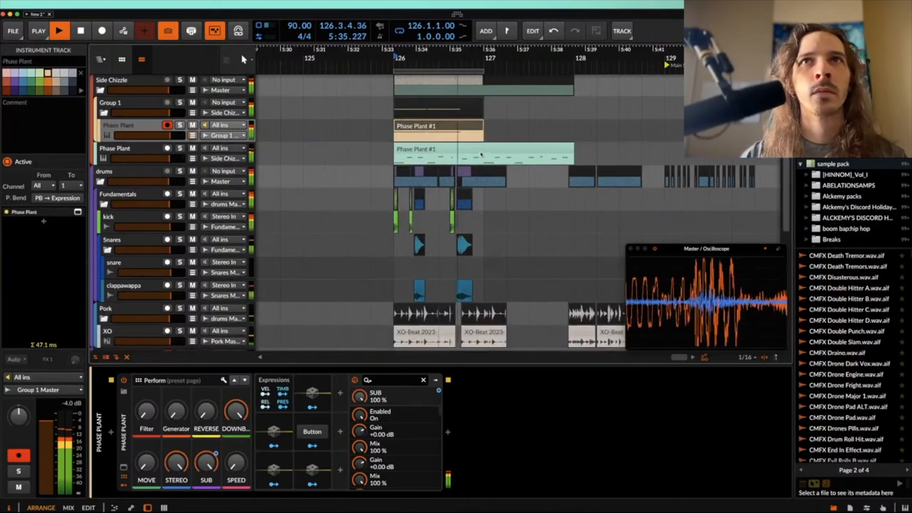
{"action": "left_click", "coordinate": [468, 131]}
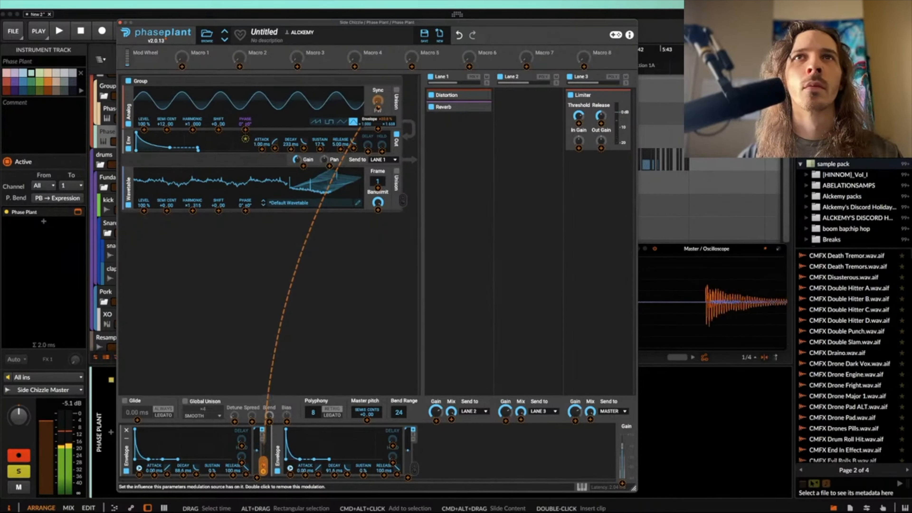
Step: Open Phase Plant's default wavetable for editing and low-pass frame 1 with cutoff 32, Q 0.707 and a 12 dB/oct slope
{"action": "key", "text": "space"}
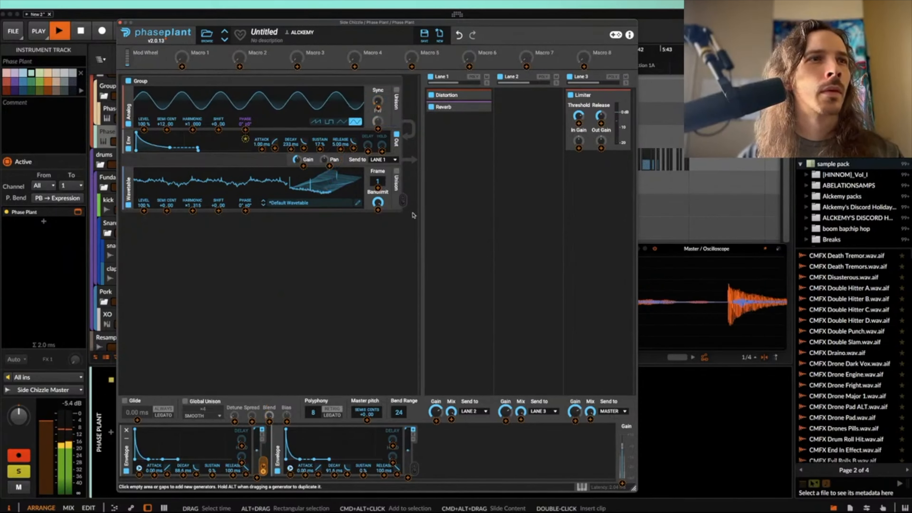
{"action": "key", "text": "space"}
{"action": "left_click", "coordinate": [358, 203]}
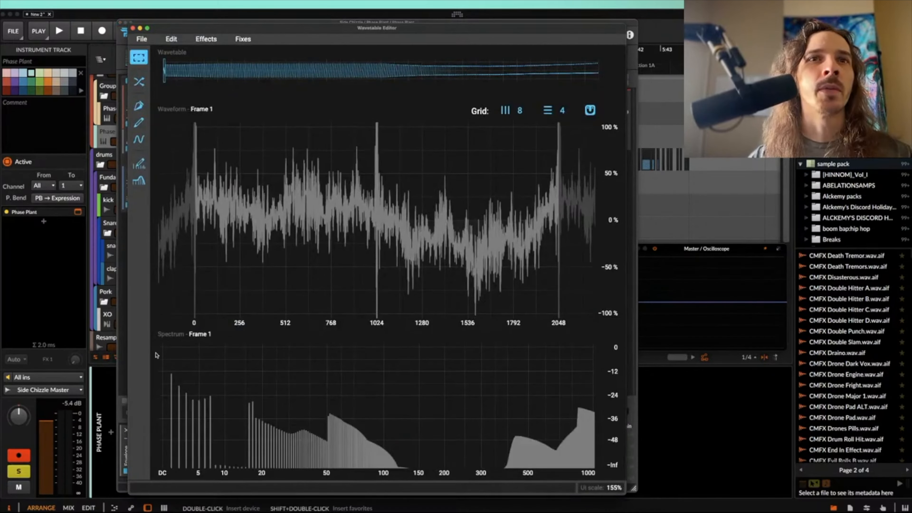
{"action": "left_click", "coordinate": [139, 180]}
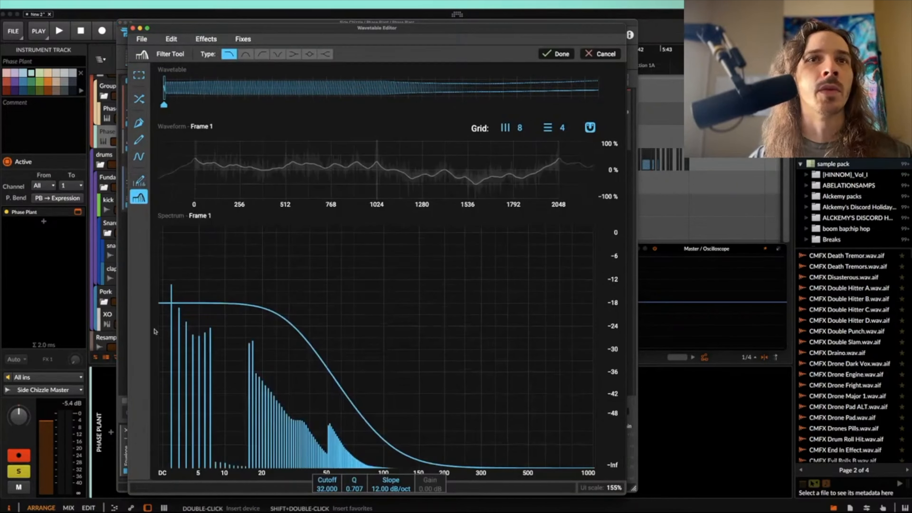
Step: Redraw frame 1's lowest harmonics with the Harmonic Edit Tool, raising DC to about 0 dB and the first harmonic to about -9 dB
{"action": "left_click", "coordinate": [139, 180]}
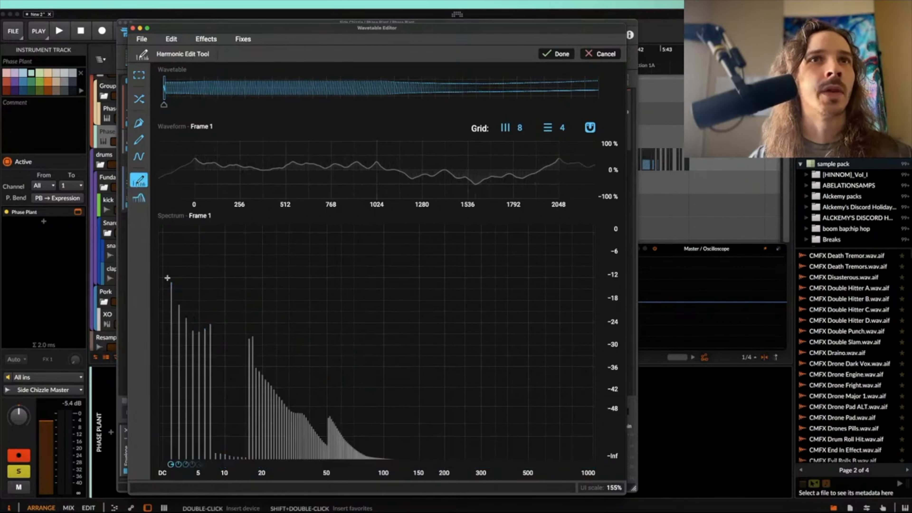
{"action": "left_click_drag", "start_coordinate": [170, 292], "coordinate": [171, 429]}
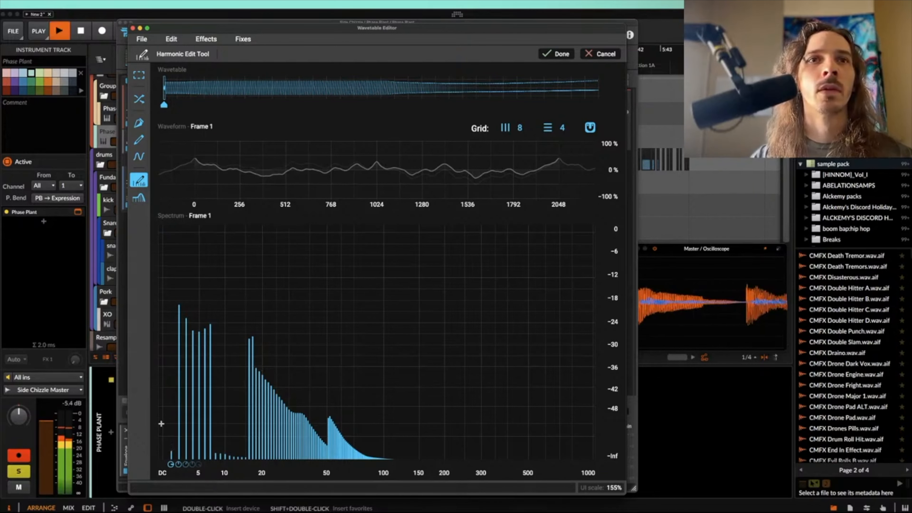
{"action": "left_click_drag", "start_coordinate": [169, 422], "coordinate": [161, 232]}
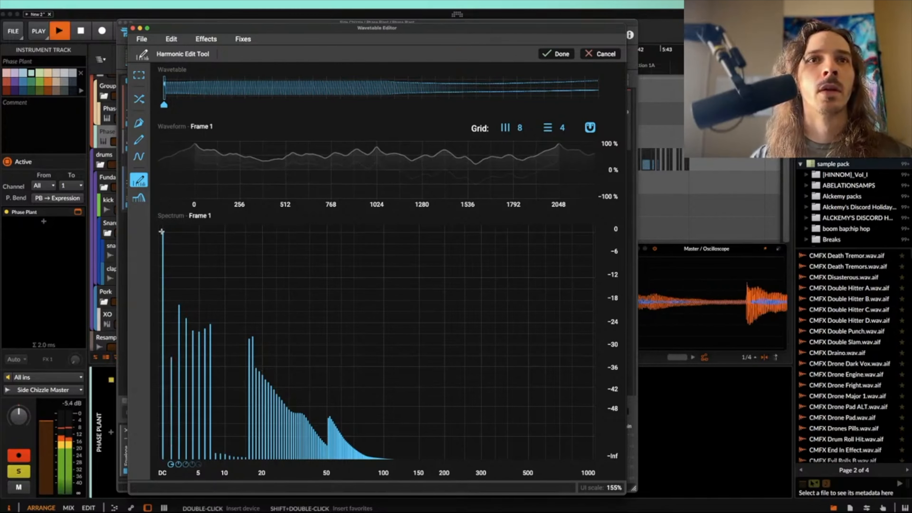
{"action": "left_click_drag", "start_coordinate": [170, 296], "coordinate": [174, 265]}
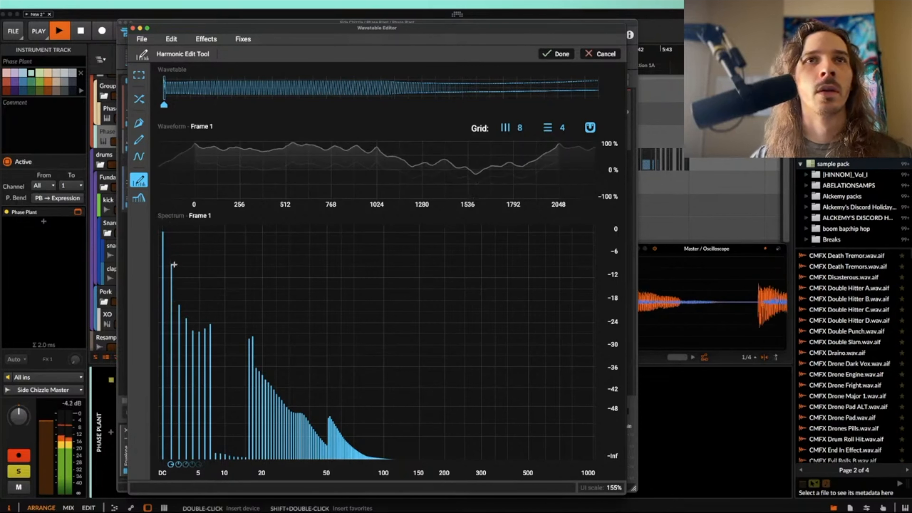
{"action": "left_click", "coordinate": [187, 286]}
{"action": "left_click", "coordinate": [203, 300]}
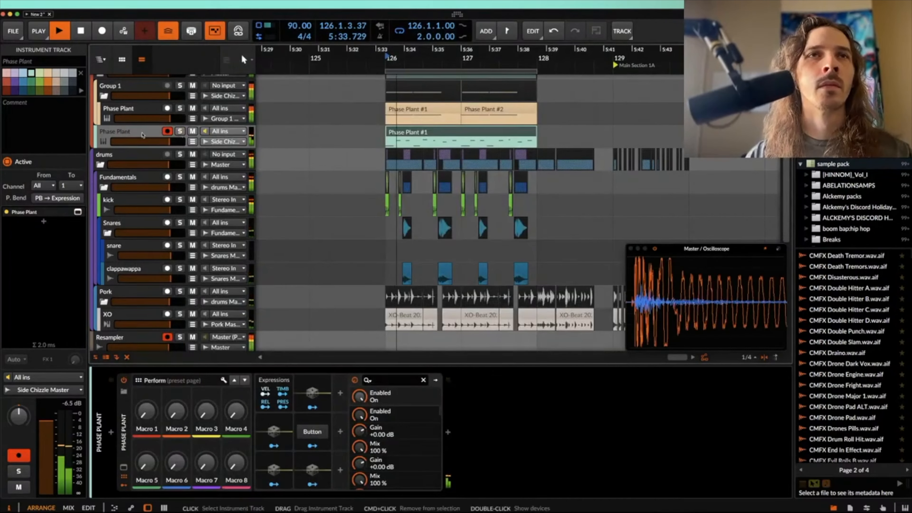
Step: Play the two-bar loop from bar 126 with the Phase Plant, drum and XO clips together
{"action": "scroll", "coordinate": [361, 98], "scroll_direction": "down", "scroll_amount": 5}
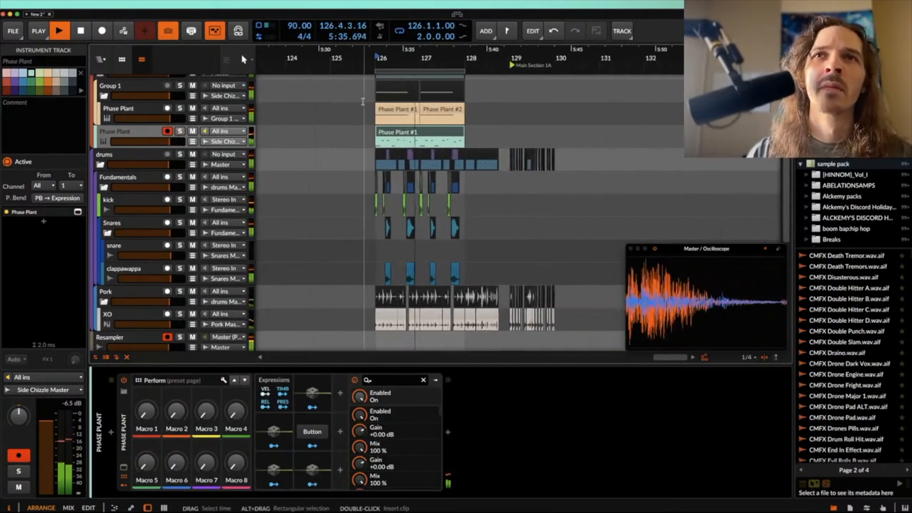
{"action": "scroll", "coordinate": [421, 105], "scroll_direction": "up", "scroll_amount": 5}
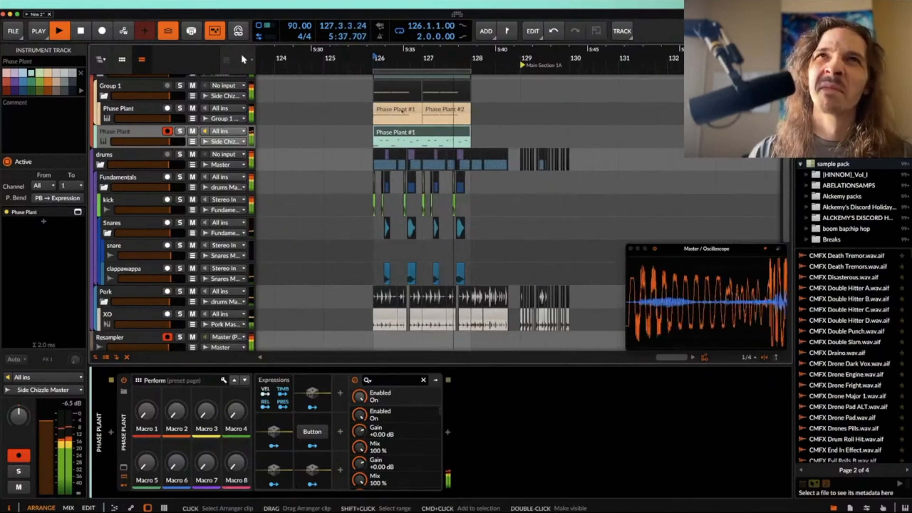
{"action": "scroll", "coordinate": [423, 104], "scroll_direction": "down", "scroll_amount": 2}
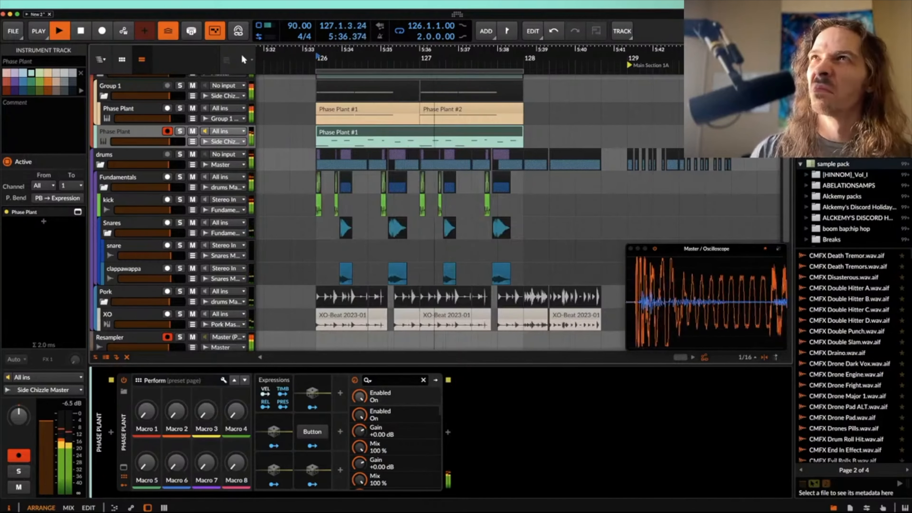
Step: Bounce the four Phase Plant clips in Group 1 onto a new audio track and play the bounced audio from bar 126 soloed
{"action": "left_click", "coordinate": [630, 249]}
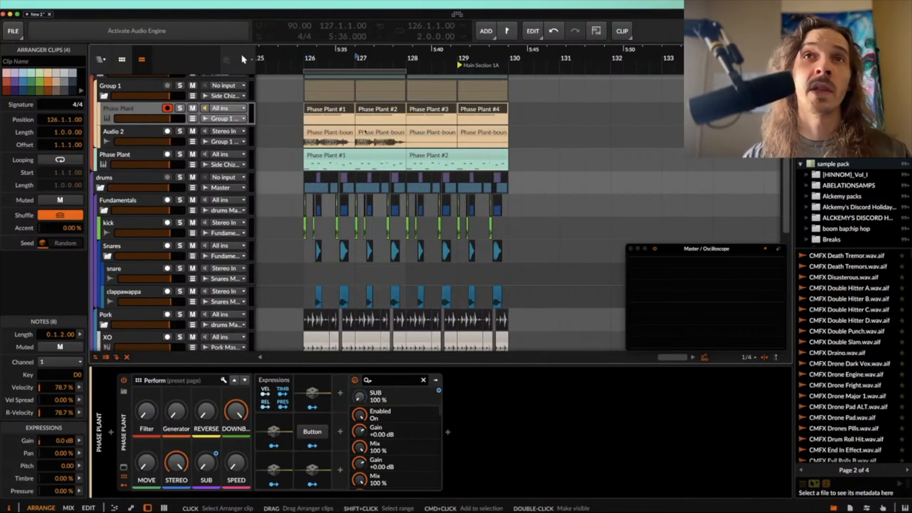
{"action": "left_click", "coordinate": [328, 137]}
{"action": "left_click", "coordinate": [138, 132]}
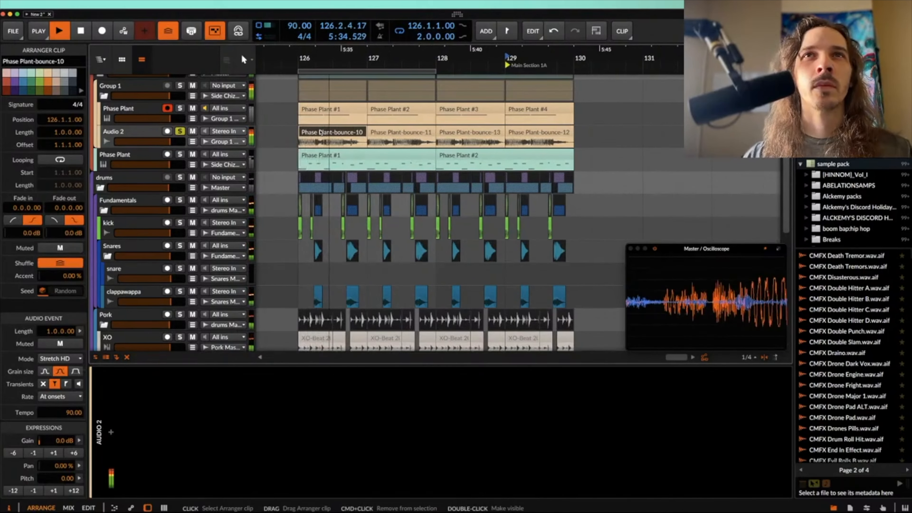
Step: Chop the Phase Plant-bounce-10 clip into short segments and repeat them across bars 126 and 127 on Audio 2
{"action": "key", "text": "space"}
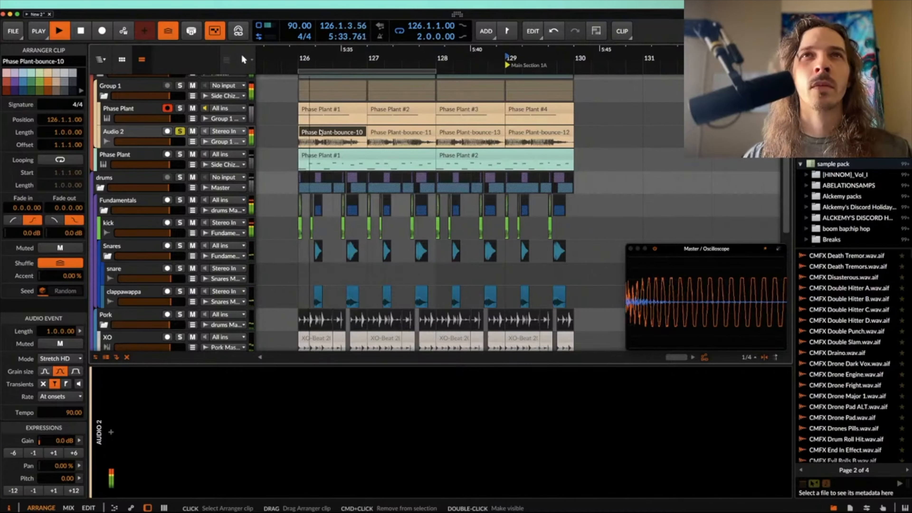
{"action": "key", "text": "super+d"}
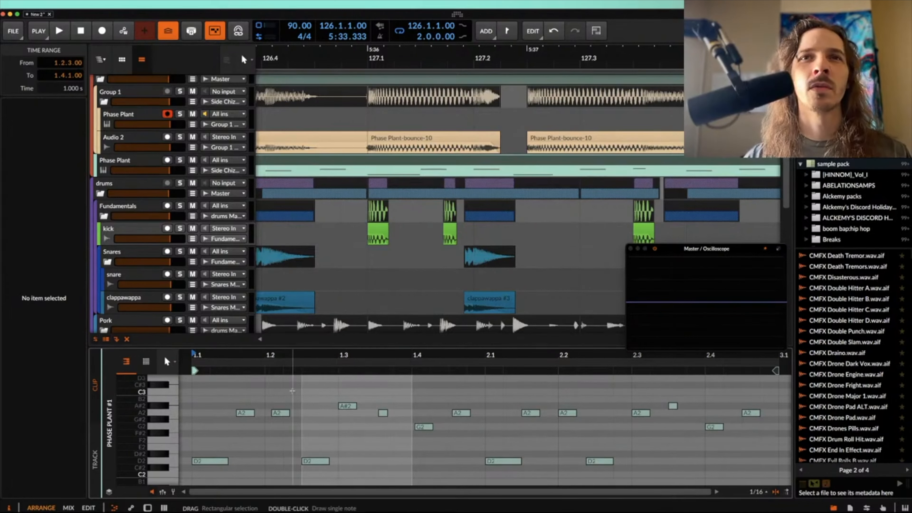
Step: Move the later bar-2 D2 note in the Phase Plant #1 clip to start at 2.2.3.00 and replay the loop
{"action": "left_click", "coordinate": [292, 390]}
{"action": "left_click", "coordinate": [294, 391]}
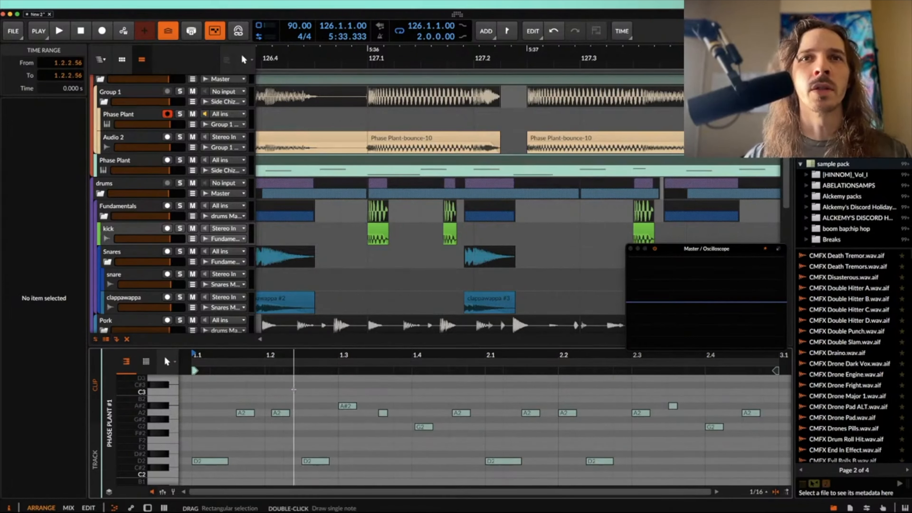
{"action": "key", "text": "space"}
{"action": "scroll", "coordinate": [487, 402], "scroll_direction": "up", "scroll_amount": 3}
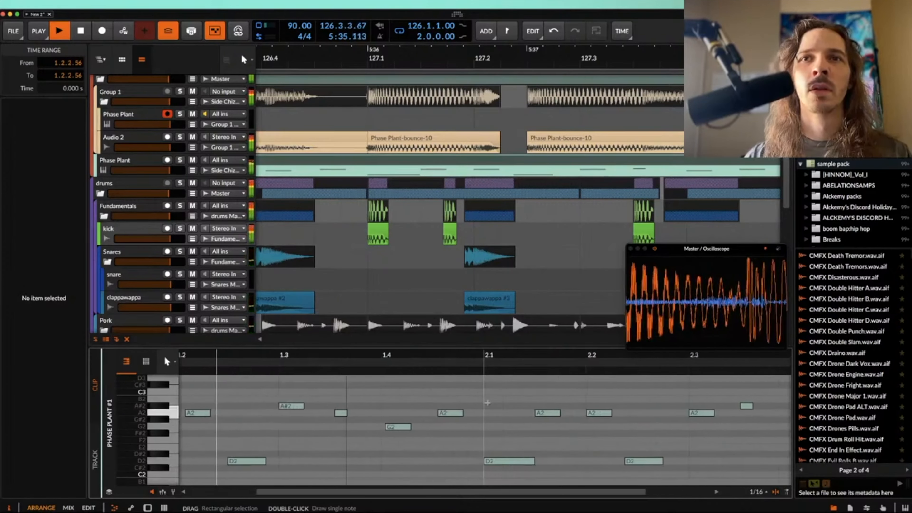
{"action": "scroll", "coordinate": [487, 403], "scroll_direction": "right", "scroll_amount": 4}
{"action": "scroll", "coordinate": [487, 403], "scroll_direction": "right", "scroll_amount": 3}
{"action": "key", "text": "space"}
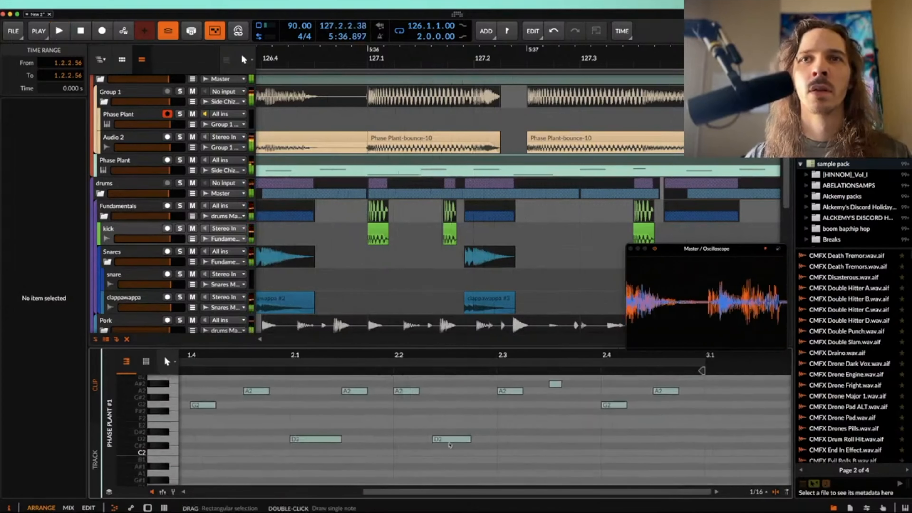
{"action": "left_click", "coordinate": [451, 438]}
{"action": "key", "text": "space"}
{"action": "scroll", "coordinate": [476, 251], "scroll_direction": "down", "scroll_amount": 3}
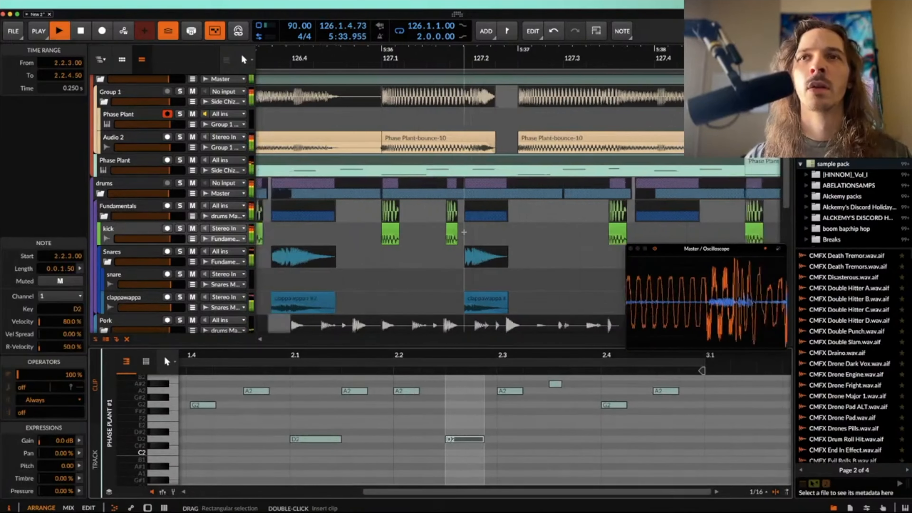
{"action": "scroll", "coordinate": [476, 250], "scroll_direction": "down", "scroll_amount": 5}
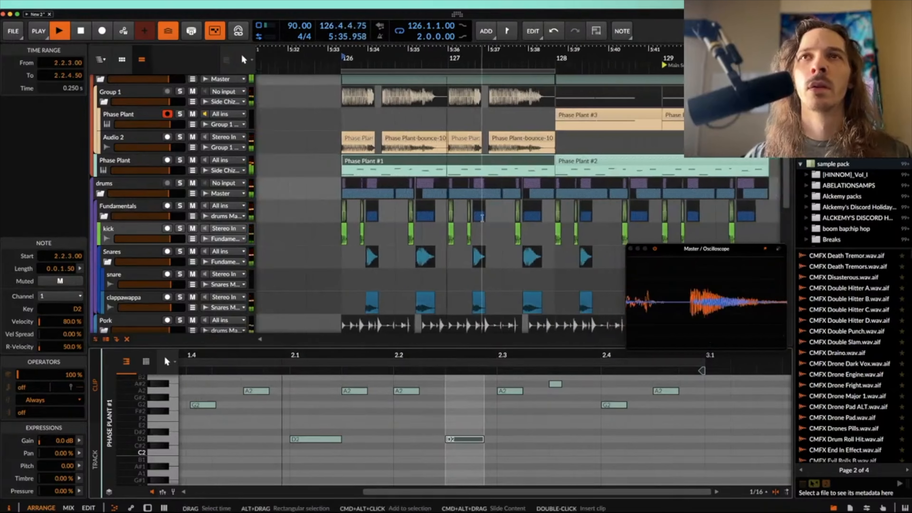
Step: Replace Phase Plant #2 at bar 128 with a copy of the edited Phase Plant #1 clip and extend the loop to four bars
{"action": "left_click", "coordinate": [471, 163]}
{"action": "left_click", "coordinate": [561, 162]}
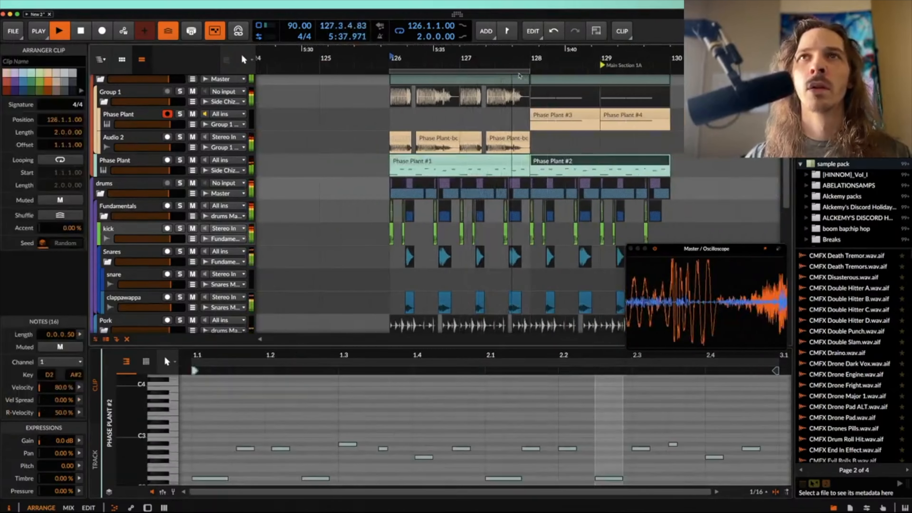
{"action": "left_click", "coordinate": [527, 71]}
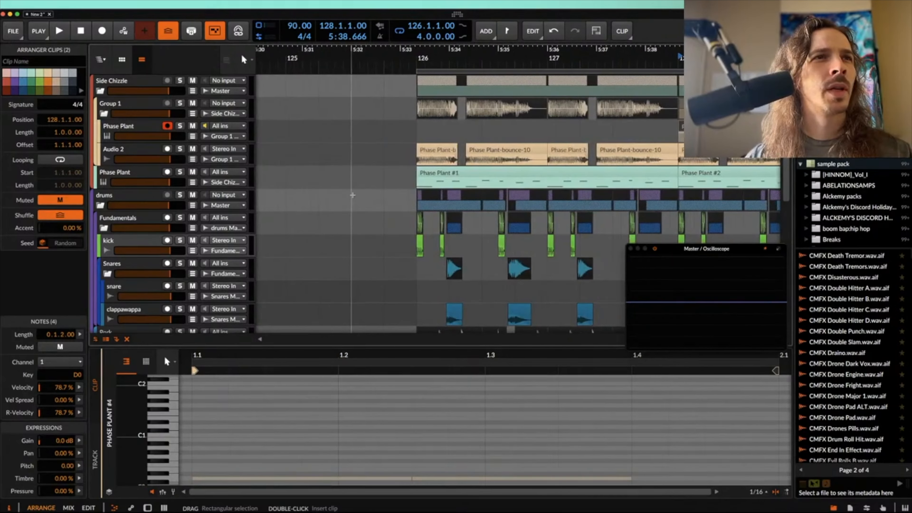
Step: Repeat the chopped bounce clips through bars 128 and 129 on Audio 2 and mute the Phase Plant #3 and #4 clips
{"action": "scroll", "coordinate": [352, 195], "scroll_direction": "up", "scroll_amount": 6}
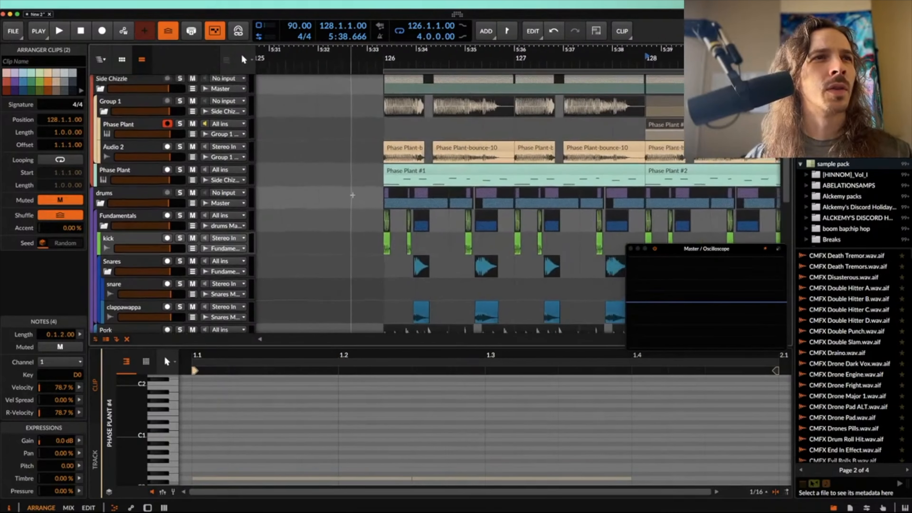
{"action": "scroll", "coordinate": [353, 195], "scroll_direction": "down", "scroll_amount": 6}
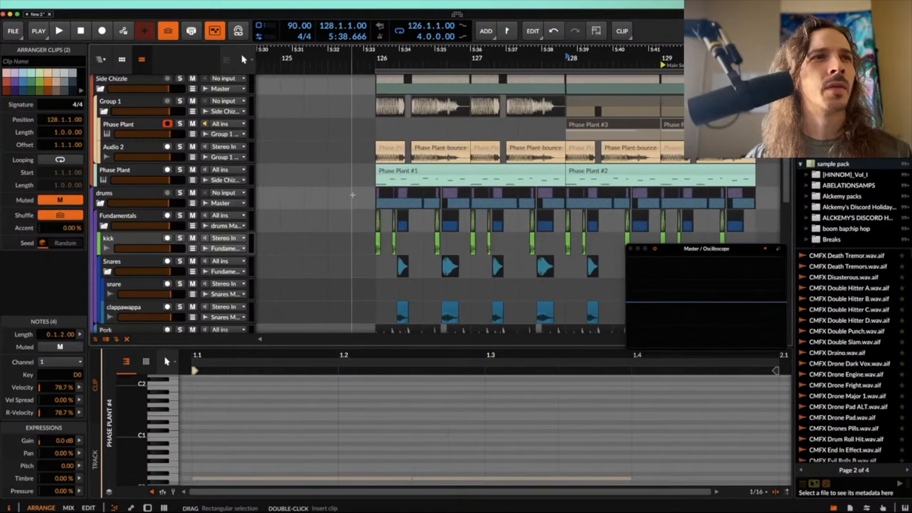
{"action": "scroll", "coordinate": [354, 198], "scroll_direction": "up", "scroll_amount": 1}
{"action": "scroll", "coordinate": [354, 198], "scroll_direction": "left", "scroll_amount": 2}
Step: Select the first bounced clip and the range from 126.1.1.00 to 128.1.1.00 on Group 1's Phase Plant and Audio 2 tracks
{"action": "left_click", "coordinate": [300, 151]}
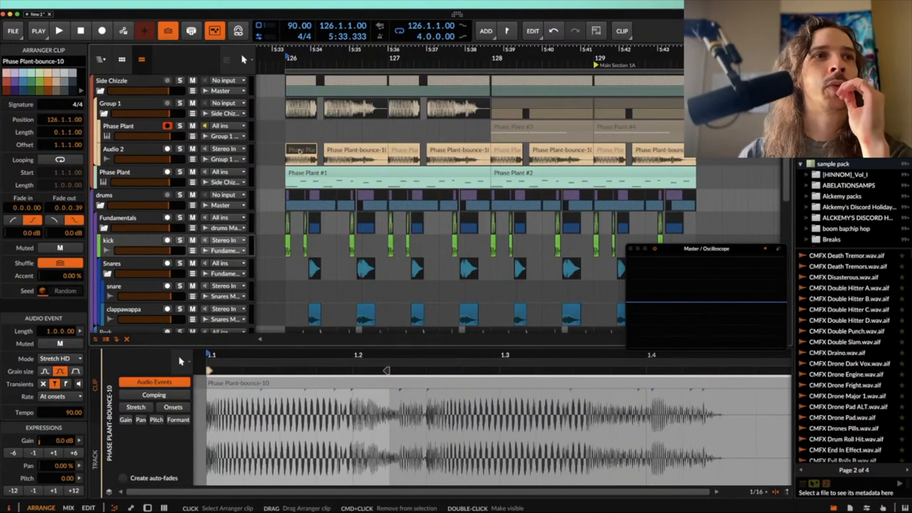
{"action": "left_click_drag", "start_coordinate": [286, 151], "coordinate": [488, 165]}
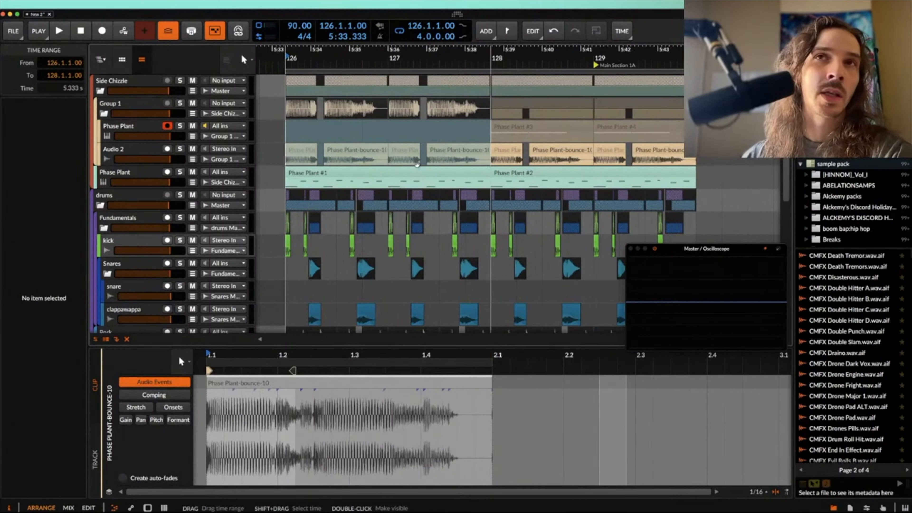
{"action": "left_click", "coordinate": [154, 128]}
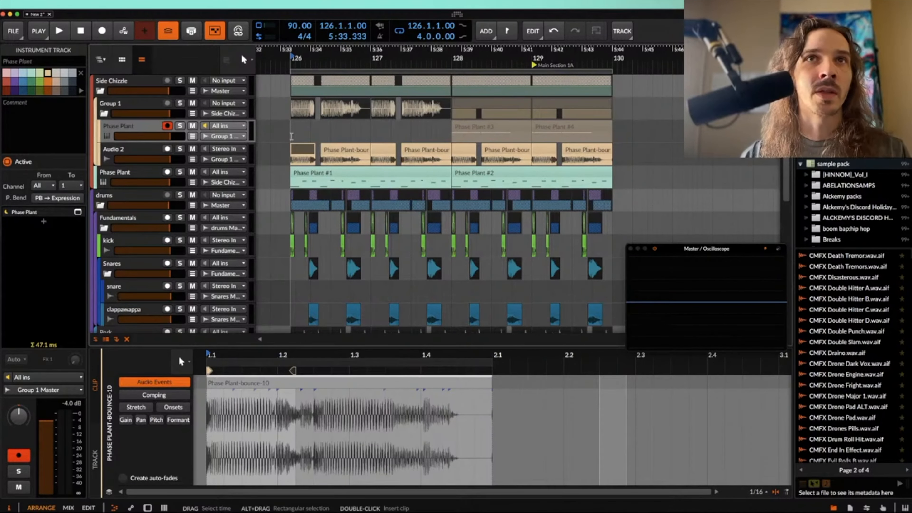
Step: Shorten the last Phase Plant-bounce-10 clip in bar 129 so it ends at 129.3.3.00
{"action": "left_click", "coordinate": [291, 128]}
{"action": "scroll", "coordinate": [421, 127], "scroll_direction": "up", "scroll_amount": 5}
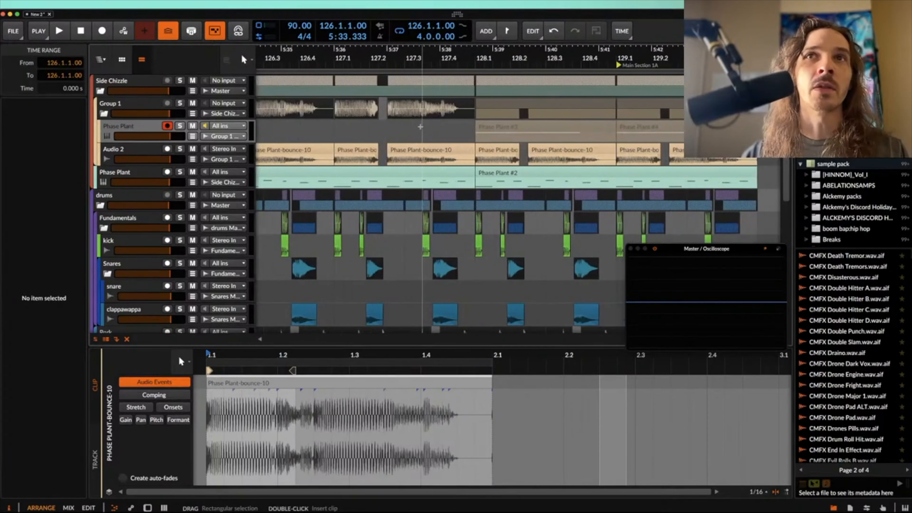
{"action": "left_click", "coordinate": [488, 127]}
{"action": "scroll", "coordinate": [488, 126], "scroll_direction": "down", "scroll_amount": 1}
{"action": "left_click", "coordinate": [694, 150]}
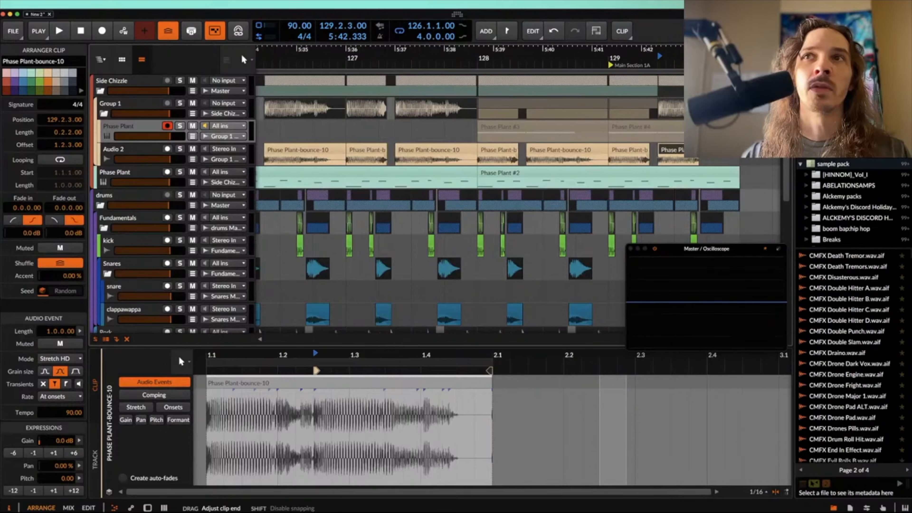
{"action": "scroll", "coordinate": [656, 133], "scroll_direction": "up", "scroll_amount": 2}
Step: Replace the muted Phase Plant clip in bar 129 with an unmuted one starting at 129.3.3.00 and lasting 0.1.2.00
{"action": "left_click", "coordinate": [656, 133]}
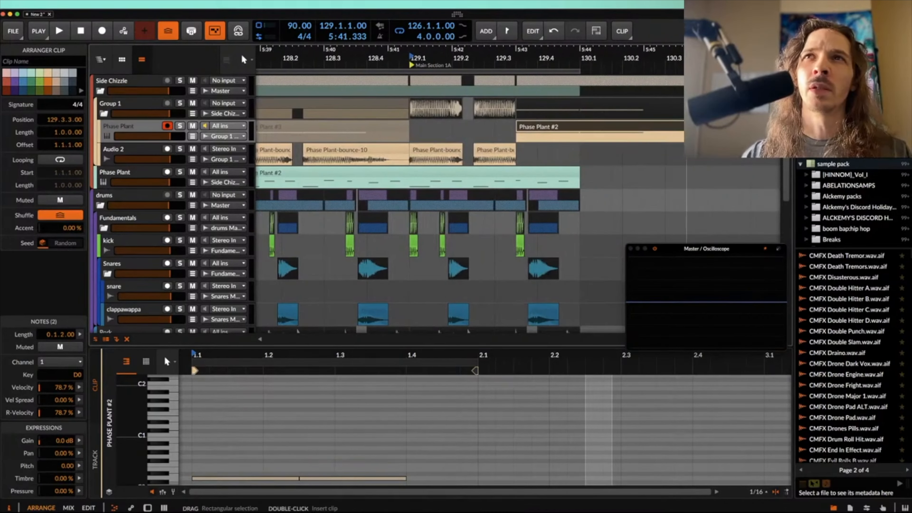
{"action": "left_click_drag", "start_coordinate": [684, 128], "coordinate": [577, 128]}
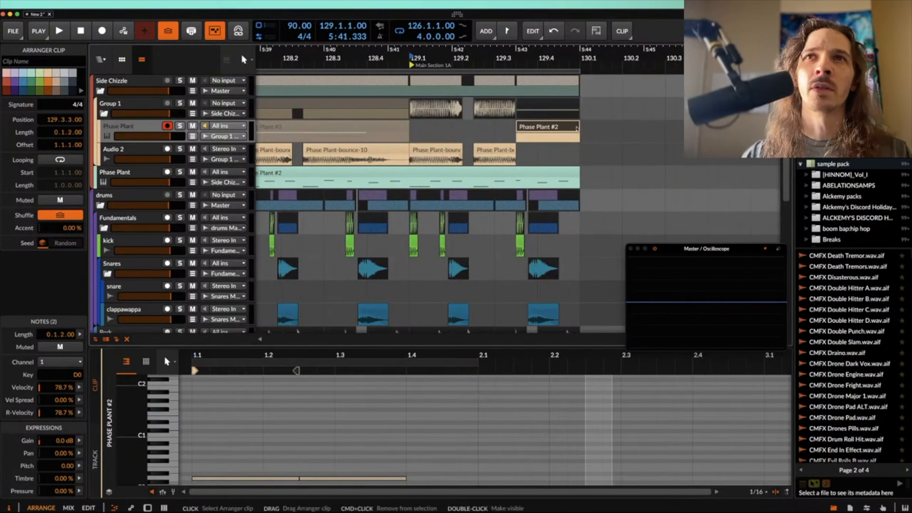
Step: Mute the last clappawappa clip in bar 129 and audition the loop ending from the new Phase Plant clip
{"action": "left_click", "coordinate": [547, 309]}
{"action": "key", "text": "alt+m"}
{"action": "left_click", "coordinate": [569, 128]}
{"action": "key", "text": "space"}
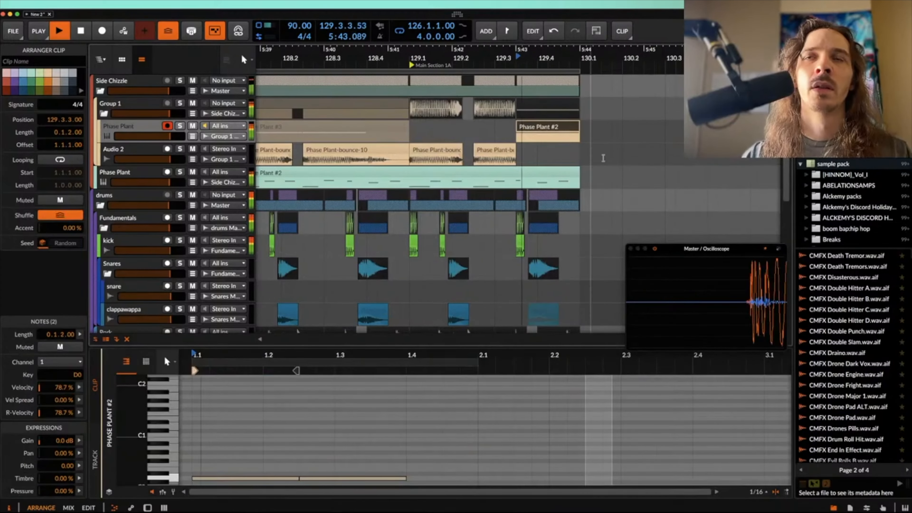
{"action": "key", "text": "space"}
Step: Set Phase Plant's Filter, Generator and SUB macros to maximum and its DOWNB macro to minimum
{"action": "key", "text": "d"}
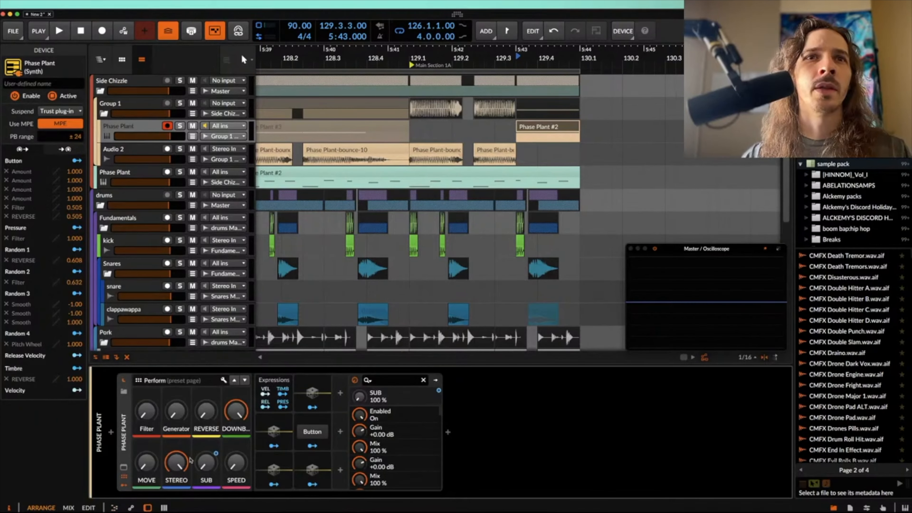
{"action": "right_click", "coordinate": [202, 461]}
{"action": "left_click", "coordinate": [239, 462]}
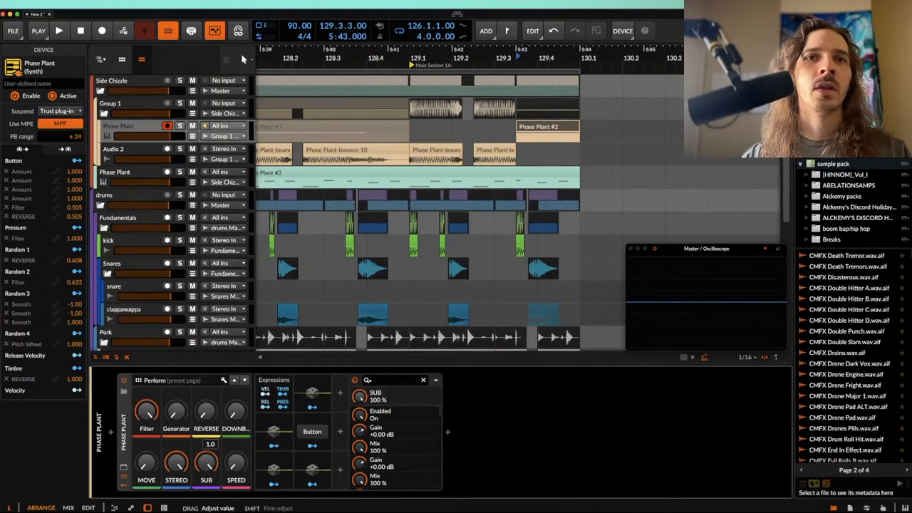
{"action": "left_click_drag", "start_coordinate": [179, 415], "coordinate": [178, 367]}
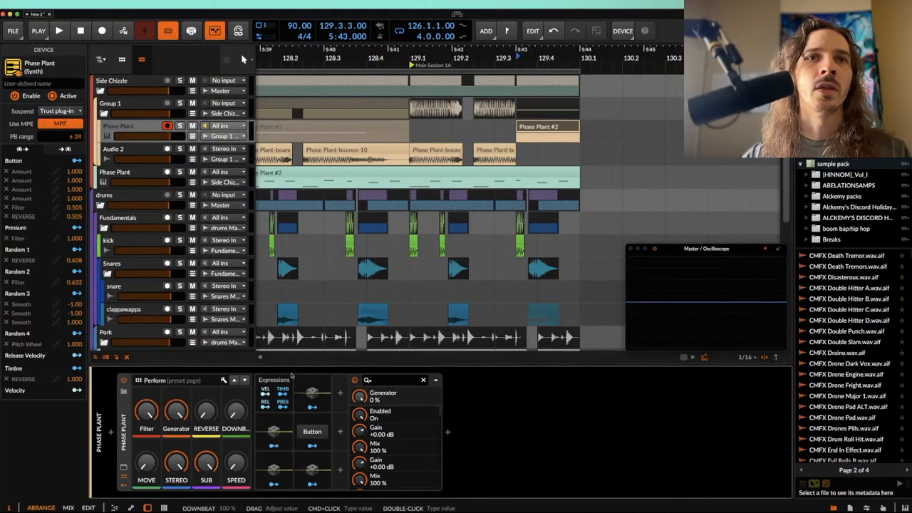
Step: Compare the opening bounced clip at bar 126 with the closing Phase Plant clip at 129.3.3.00
{"action": "left_click", "coordinate": [538, 130]}
{"action": "scroll", "coordinate": [537, 130], "scroll_direction": "down", "scroll_amount": 4}
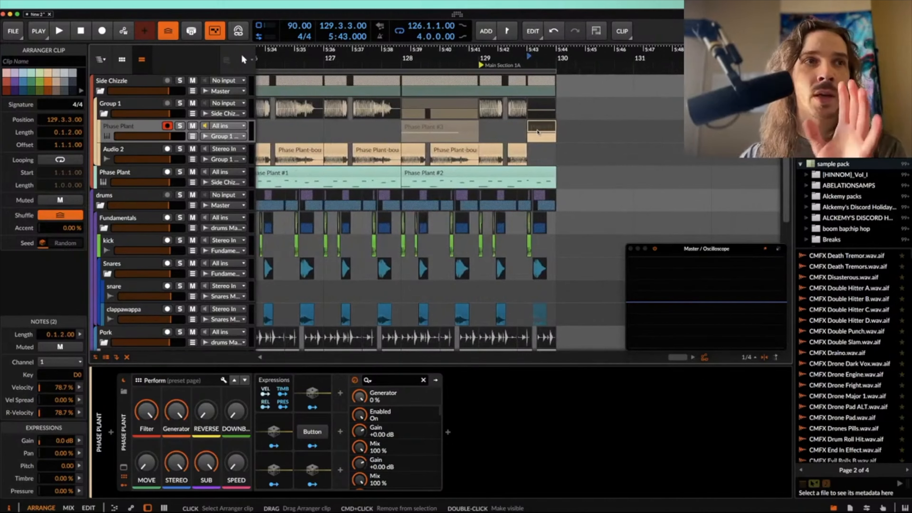
{"action": "scroll", "coordinate": [538, 132], "scroll_direction": "left", "scroll_amount": 2}
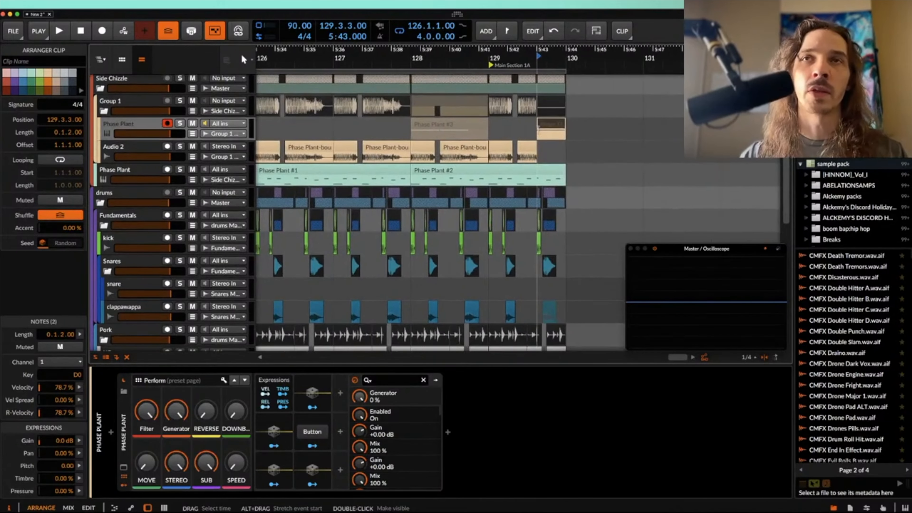
{"action": "scroll", "coordinate": [538, 130], "scroll_direction": "down", "scroll_amount": 4}
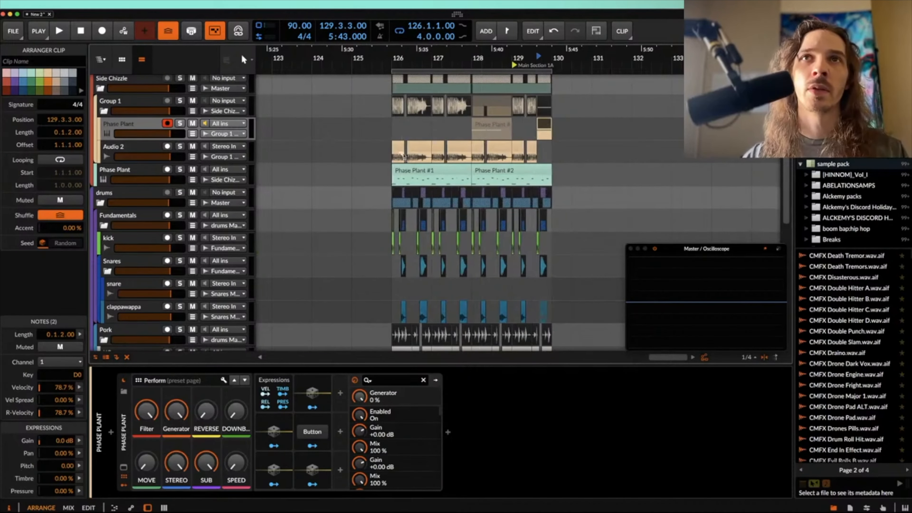
{"action": "left_click", "coordinate": [399, 148]}
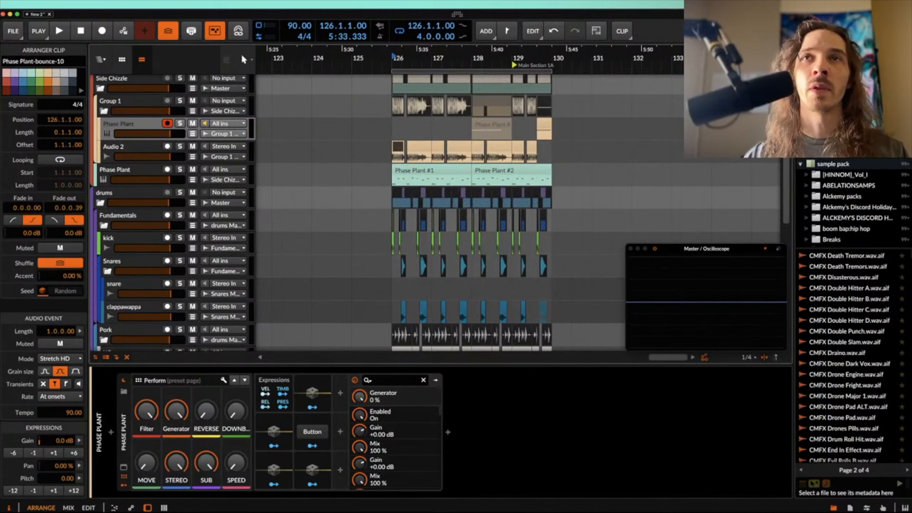
{"action": "left_click", "coordinate": [543, 126]}
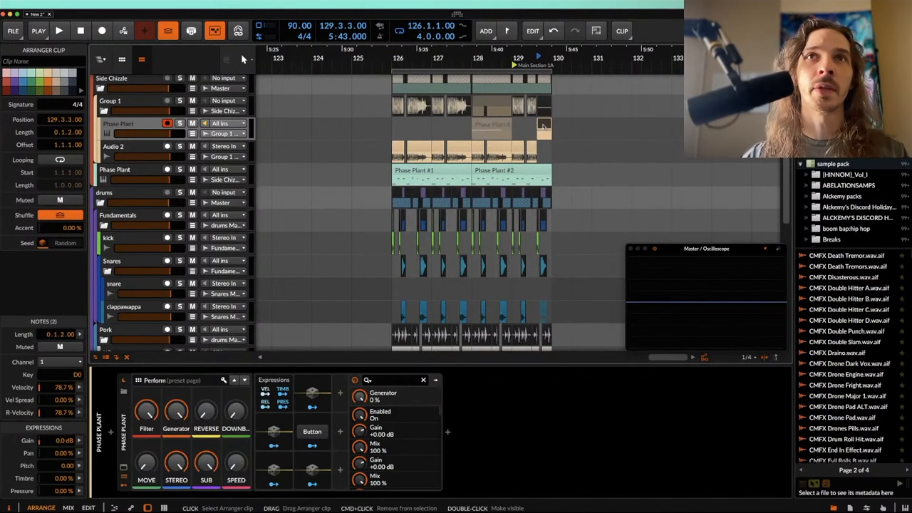
{"action": "left_click", "coordinate": [396, 147]}
{"action": "scroll", "coordinate": [395, 147], "scroll_direction": "up", "scroll_amount": 4}
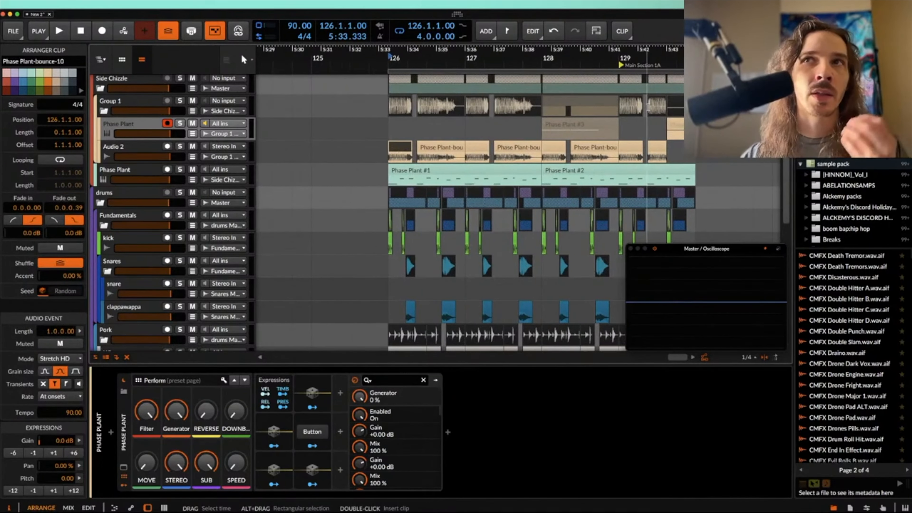
{"action": "scroll", "coordinate": [648, 107], "scroll_direction": "down", "scroll_amount": 2}
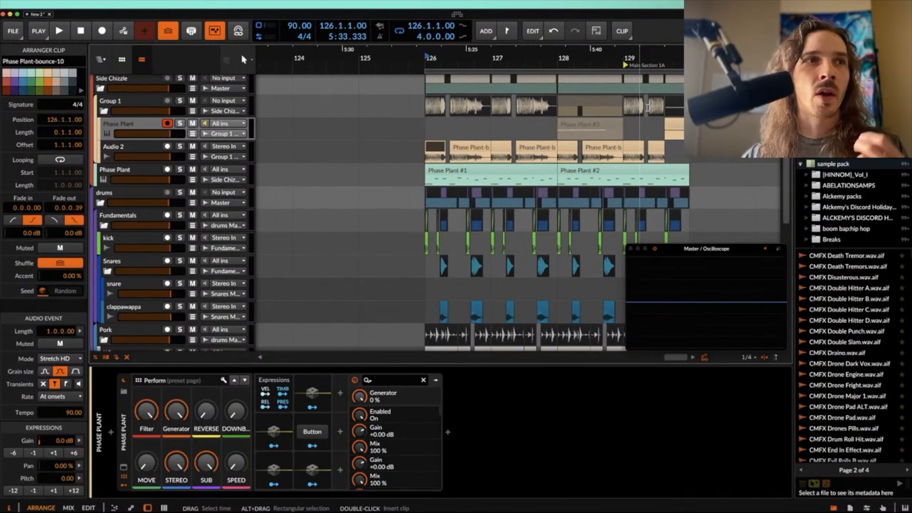
{"action": "scroll", "coordinate": [657, 113], "scroll_direction": "down", "scroll_amount": 1}
{"action": "left_click", "coordinate": [672, 122]}
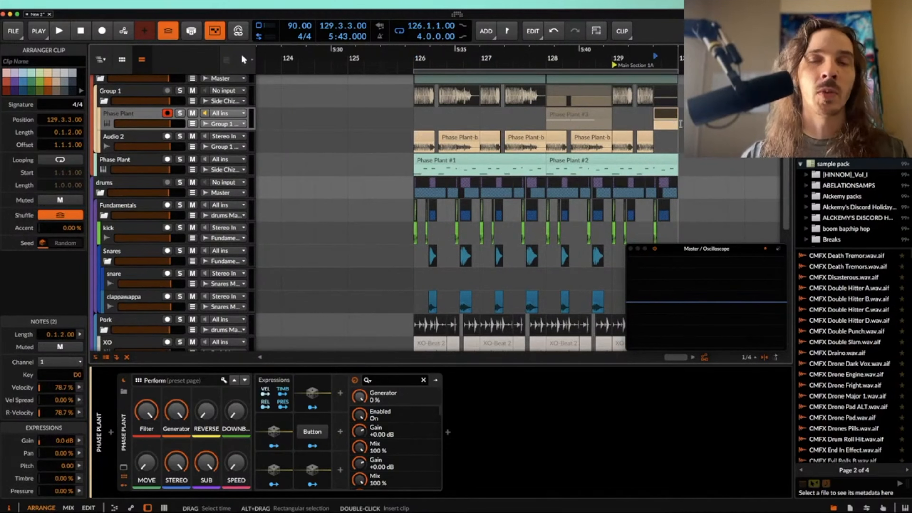
Step: Play the four-bar loop from bar 126 through the new Phase Plant ending in bar 129
{"action": "left_click", "coordinate": [429, 138]}
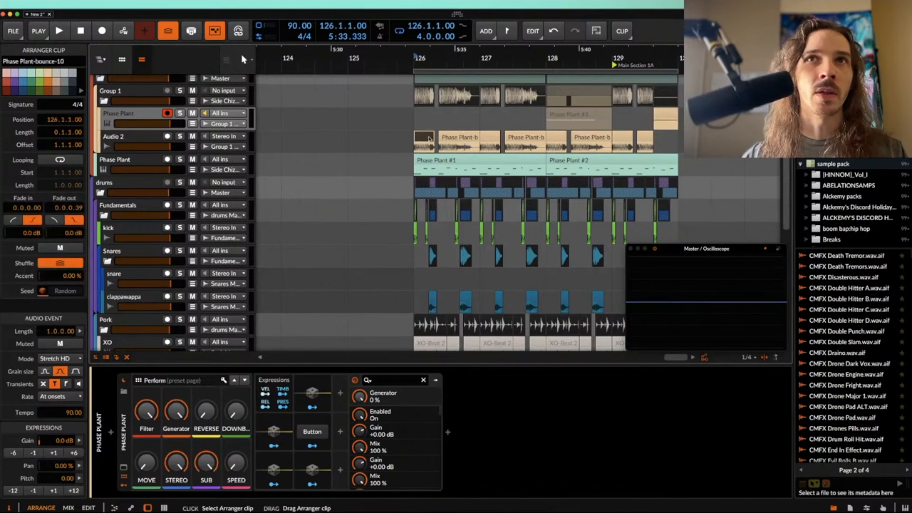
{"action": "scroll", "coordinate": [429, 139], "scroll_direction": "down", "scroll_amount": 3}
{"action": "key", "text": "space"}
{"action": "scroll", "coordinate": [430, 139], "scroll_direction": "up", "scroll_amount": 3}
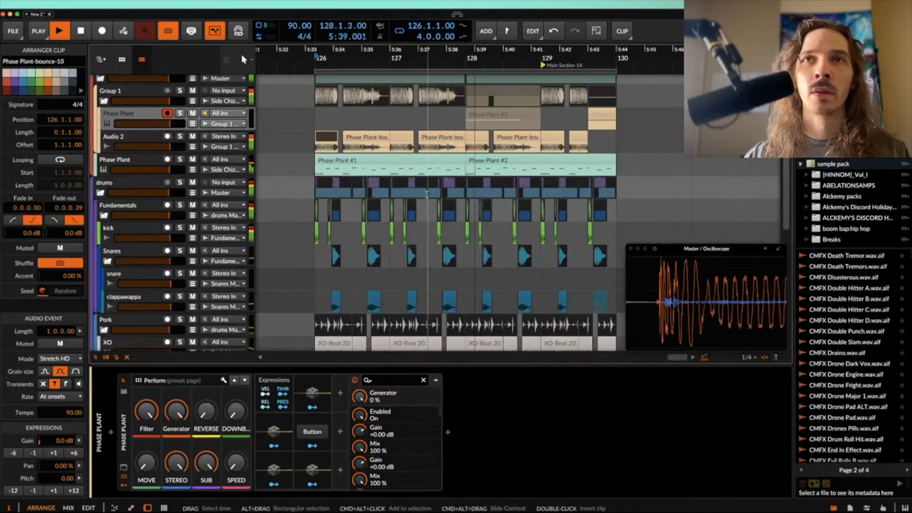
{"action": "scroll", "coordinate": [427, 194], "scroll_direction": "up", "scroll_amount": 1}
{"action": "scroll", "coordinate": [427, 194], "scroll_direction": "right", "scroll_amount": 3}
{"action": "scroll", "coordinate": [436, 196], "scroll_direction": "right", "scroll_amount": 2}
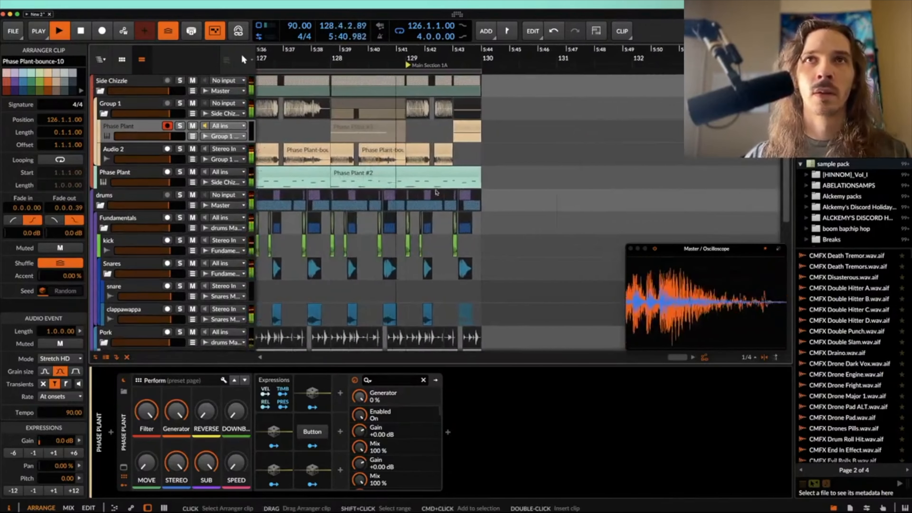
{"action": "scroll", "coordinate": [470, 173], "scroll_direction": "up", "scroll_amount": 2}
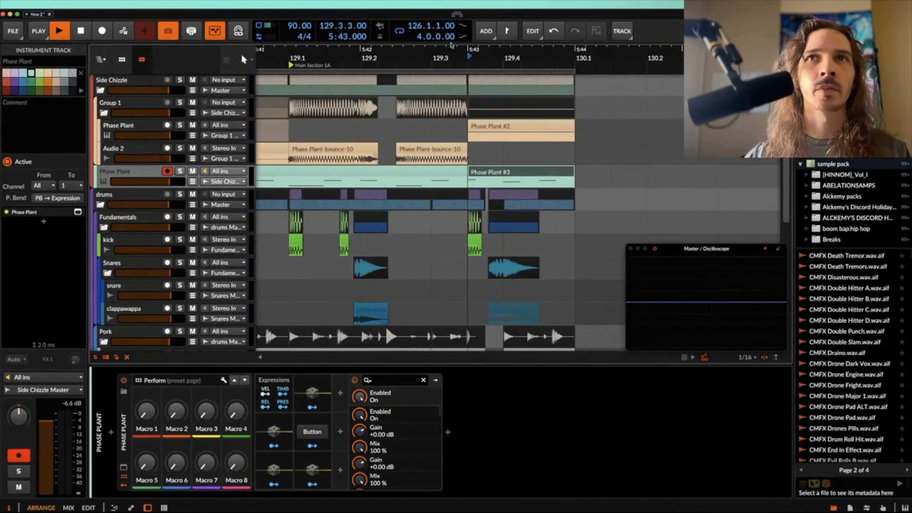
Step: Automate Macro 1 on the lower Phase Plant track as a ramp from 0% to maximum across the closing clip before bar 130
{"action": "key", "text": "space"}
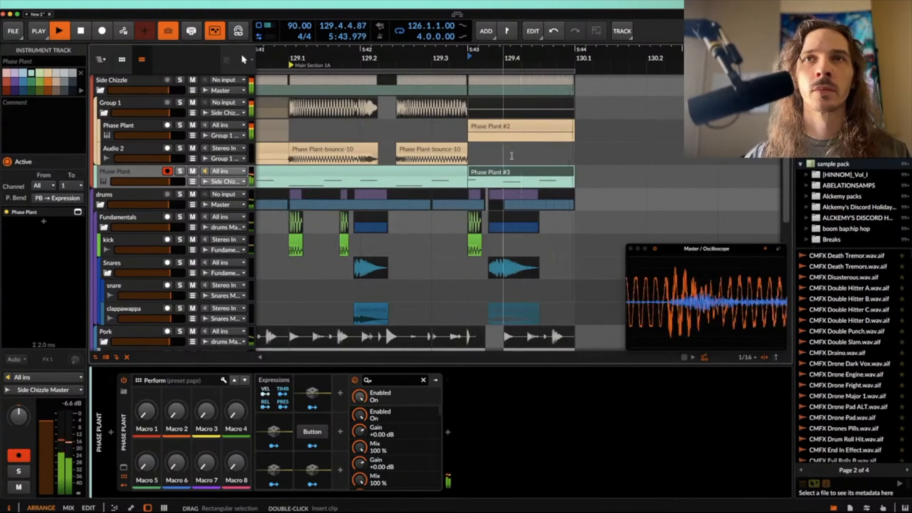
{"action": "key", "text": "space"}
{"action": "key", "text": "a"}
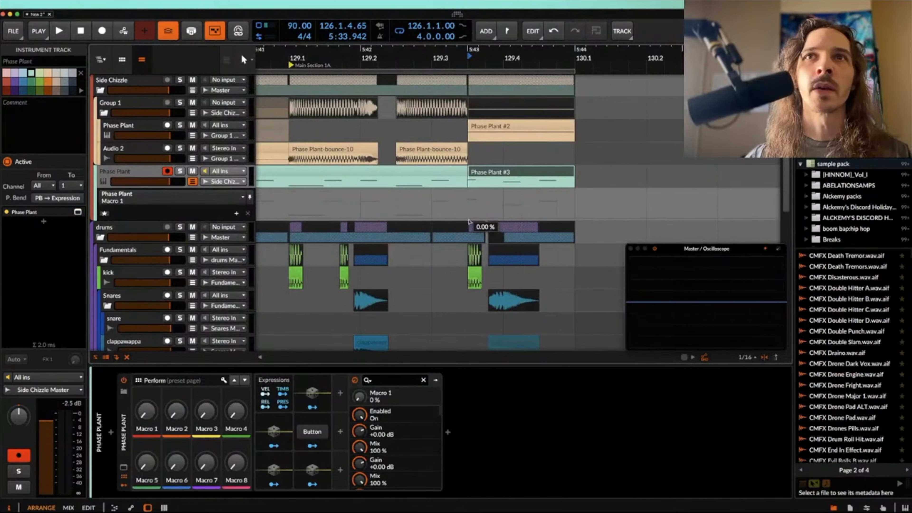
{"action": "left_click", "coordinate": [469, 220]}
{"action": "left_click_drag", "start_coordinate": [575, 218], "coordinate": [529, 218]}
{"action": "scroll", "coordinate": [494, 187], "scroll_direction": "down", "scroll_amount": 3}
{"action": "scroll", "coordinate": [494, 187], "scroll_direction": "down", "scroll_amount": 1}
{"action": "scroll", "coordinate": [482, 219], "scroll_direction": "down", "scroll_amount": 4}
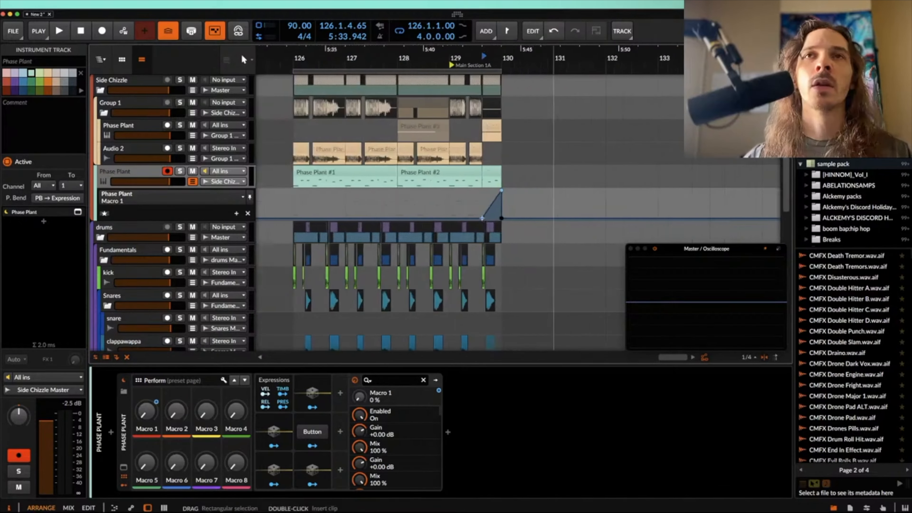
Step: Duplicate the four-bar arrangement from bar 126 across all tracks and extend the loop to eight bars
{"action": "scroll", "coordinate": [481, 218], "scroll_direction": "down", "scroll_amount": 2}
{"action": "left_click_drag", "start_coordinate": [346, 339], "coordinate": [495, 360]}
{"action": "key", "text": "super+d"}
{"action": "left_click", "coordinate": [478, 248]}
{"action": "scroll", "coordinate": [478, 248], "scroll_direction": "up", "scroll_amount": 4}
{"action": "left_click", "coordinate": [505, 129]}
{"action": "scroll", "coordinate": [505, 128], "scroll_direction": "down", "scroll_amount": 4}
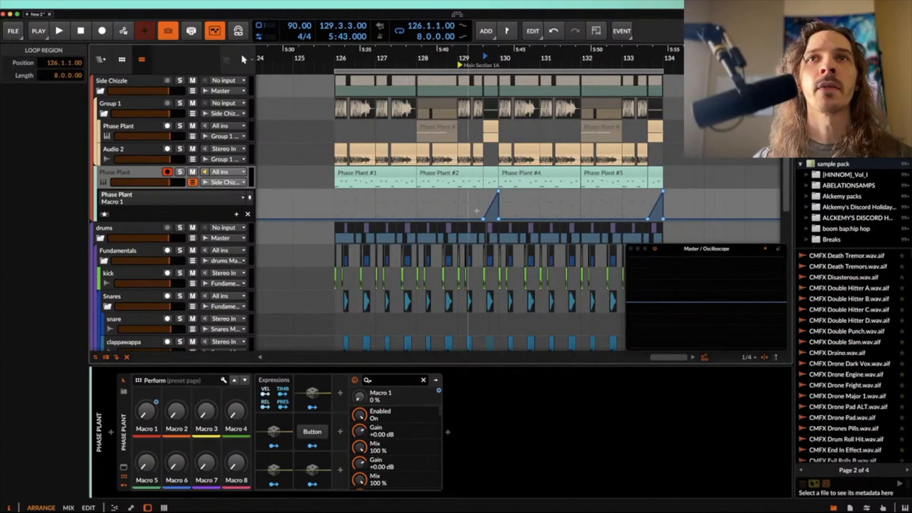
{"action": "scroll", "coordinate": [542, 266], "scroll_direction": "up", "scroll_amount": 4}
{"action": "scroll", "coordinate": [544, 270], "scroll_direction": "down", "scroll_amount": 3}
{"action": "scroll", "coordinate": [545, 270], "scroll_direction": "down", "scroll_amount": 2}
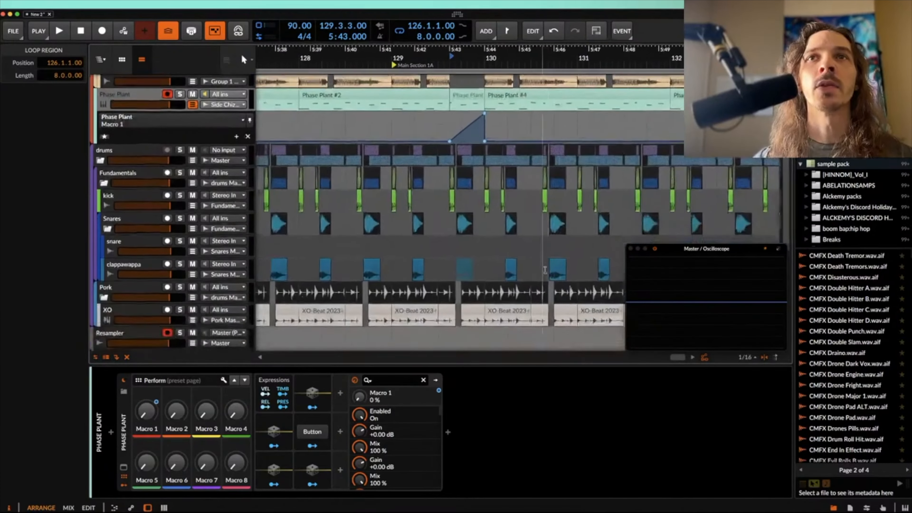
{"action": "scroll", "coordinate": [432, 210], "scroll_direction": "down", "scroll_amount": 5}
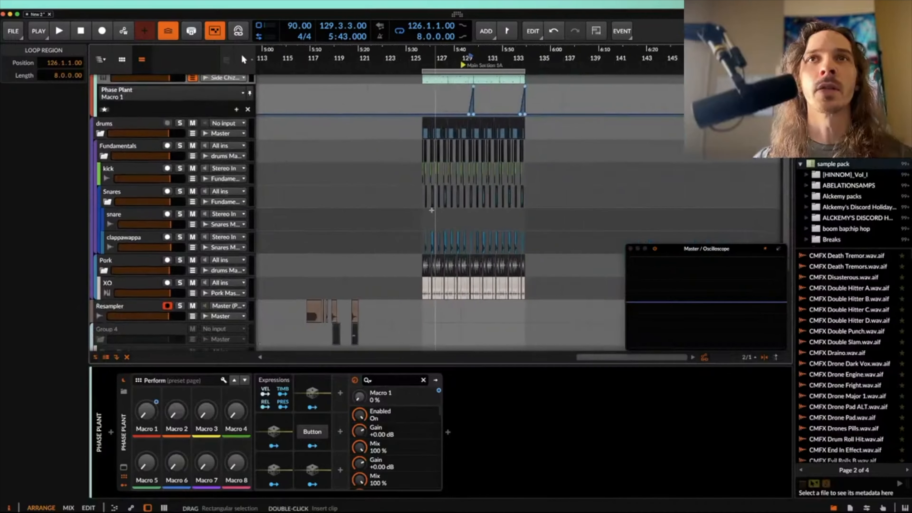
{"action": "scroll", "coordinate": [432, 210], "scroll_direction": "up", "scroll_amount": 4}
{"action": "left_click", "coordinate": [104, 110]}
{"action": "left_click", "coordinate": [102, 90]}
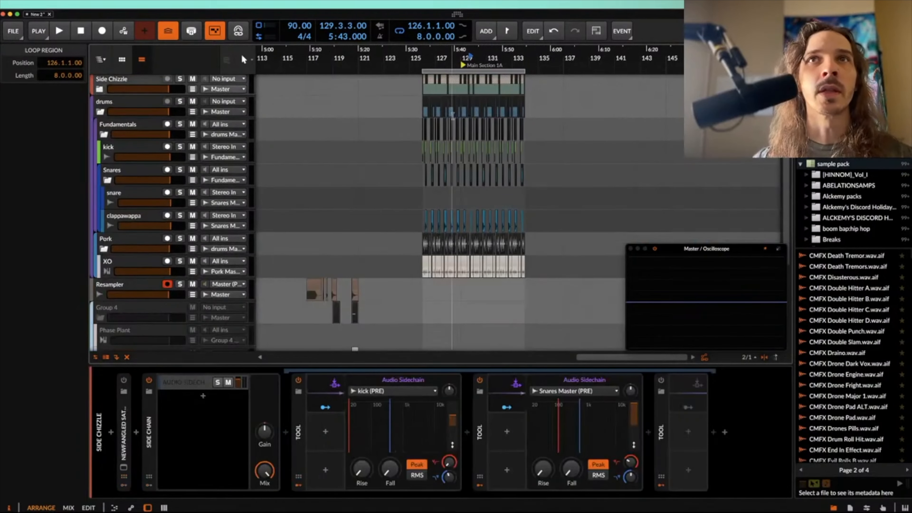
{"action": "left_click", "coordinate": [100, 91]}
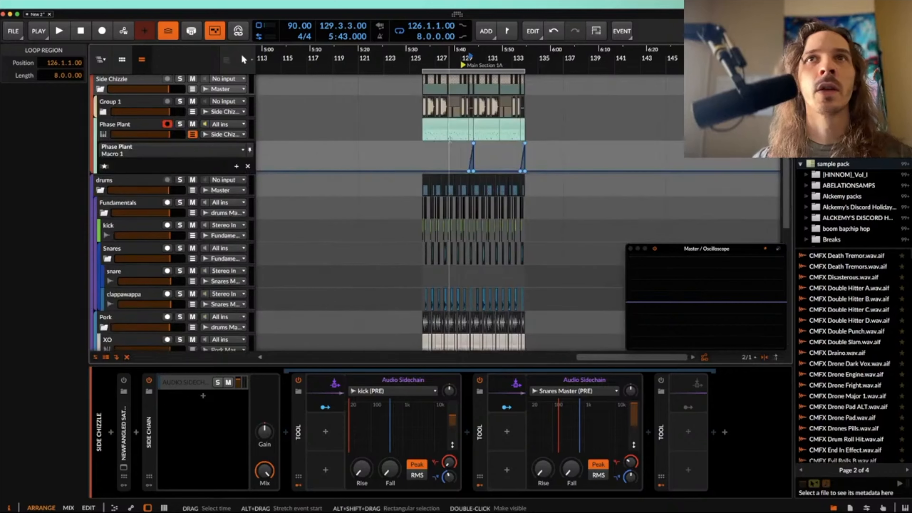
{"action": "scroll", "coordinate": [449, 134], "scroll_direction": "up", "scroll_amount": 4}
{"action": "left_click", "coordinate": [103, 111]}
{"action": "scroll", "coordinate": [449, 124], "scroll_direction": "up", "scroll_amount": 2}
{"action": "scroll", "coordinate": [448, 124], "scroll_direction": "down", "scroll_amount": 6}
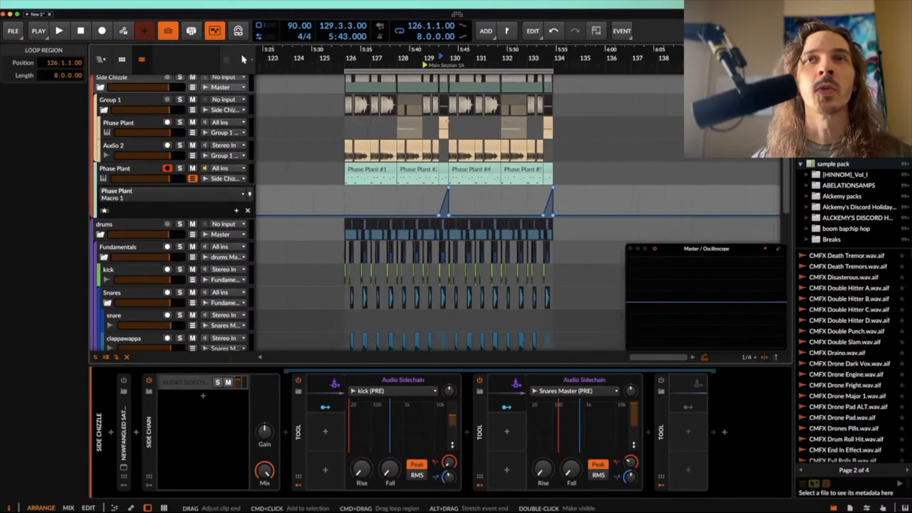
{"action": "scroll", "coordinate": [390, 89], "scroll_direction": "up", "scroll_amount": 4}
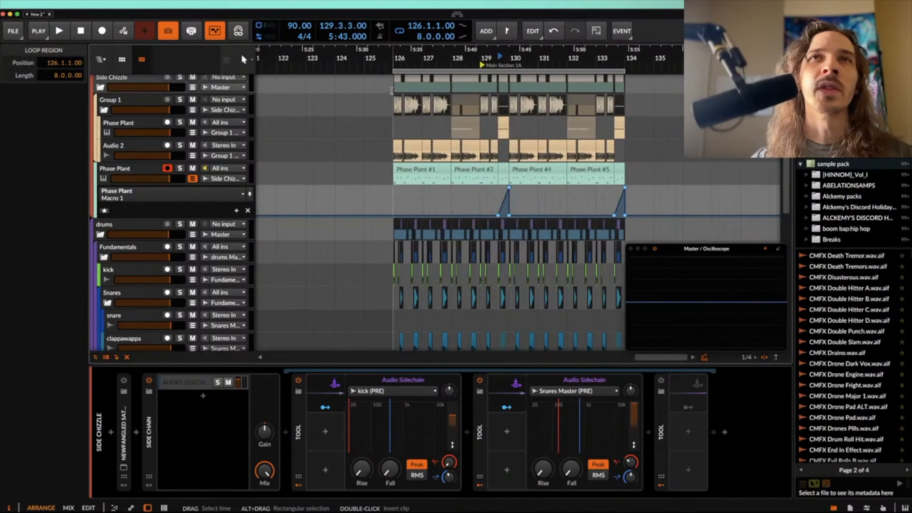
Step: Play the start of the eight-bar loop from bar 126
{"action": "left_click", "coordinate": [391, 90]}
{"action": "key", "text": "space"}
{"action": "scroll", "coordinate": [391, 90], "scroll_direction": "up", "scroll_amount": 2}
{"action": "scroll", "coordinate": [392, 90], "scroll_direction": "down", "scroll_amount": 1}
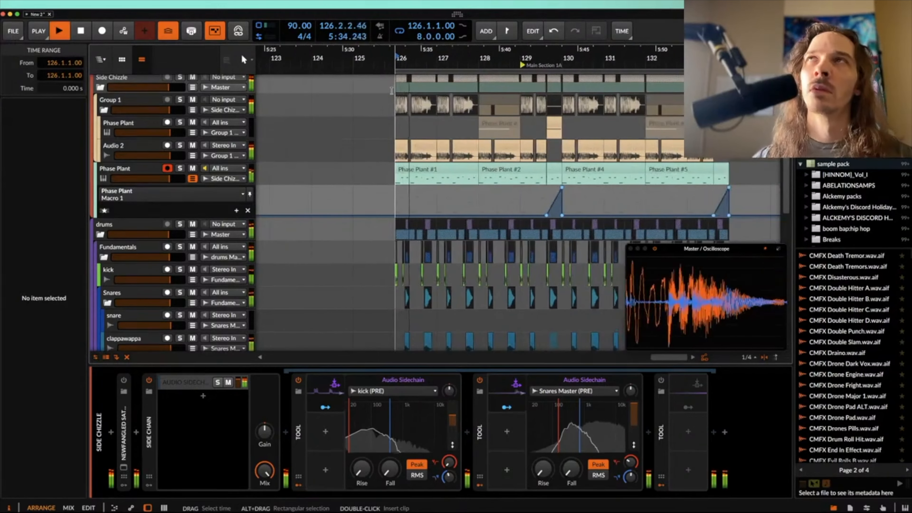
{"action": "key", "text": "space"}
Step: Cut a short hit after beat 130.2 out of the XO clip and place it on a new audio track in the Pork group
{"action": "scroll", "coordinate": [576, 171], "scroll_direction": "down", "scroll_amount": 5}
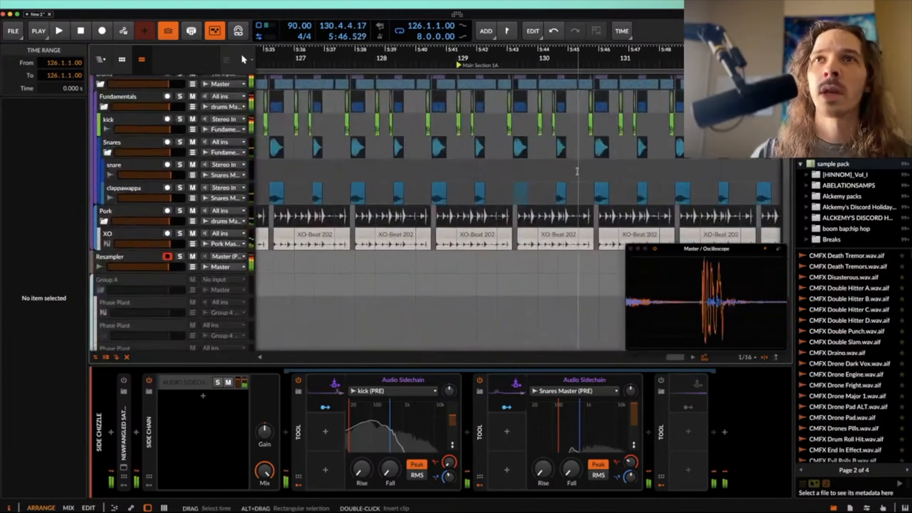
{"action": "scroll", "coordinate": [575, 171], "scroll_direction": "down", "scroll_amount": 2}
{"action": "scroll", "coordinate": [577, 171], "scroll_direction": "up", "scroll_amount": 5}
{"action": "left_click", "coordinate": [550, 198]}
{"action": "scroll", "coordinate": [553, 200], "scroll_direction": "up", "scroll_amount": 3}
{"action": "scroll", "coordinate": [604, 218], "scroll_direction": "up", "scroll_amount": 4}
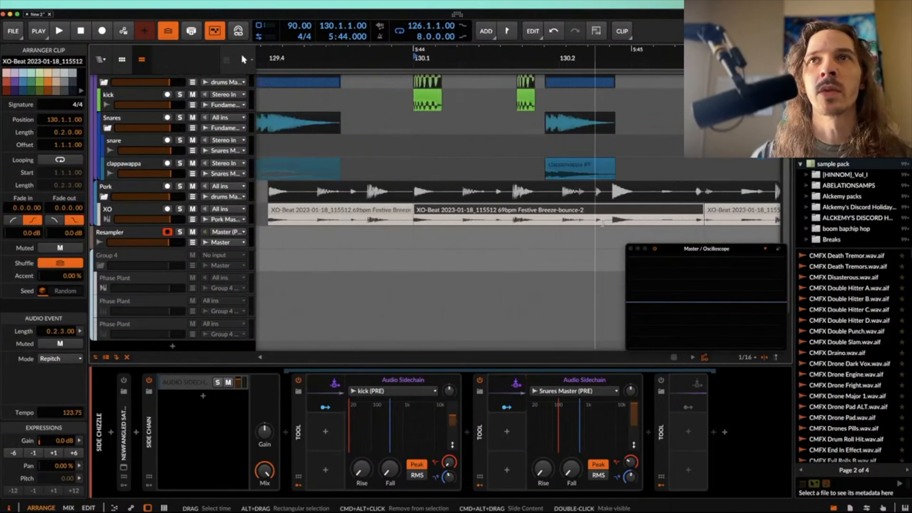
{"action": "left_click", "coordinate": [613, 217]}
{"action": "key", "text": "space"}
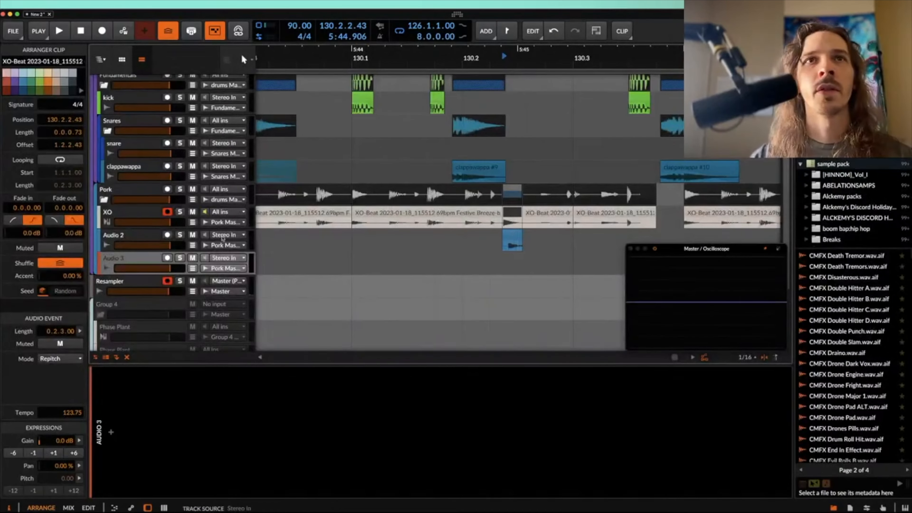
{"action": "left_click", "coordinate": [144, 214]}
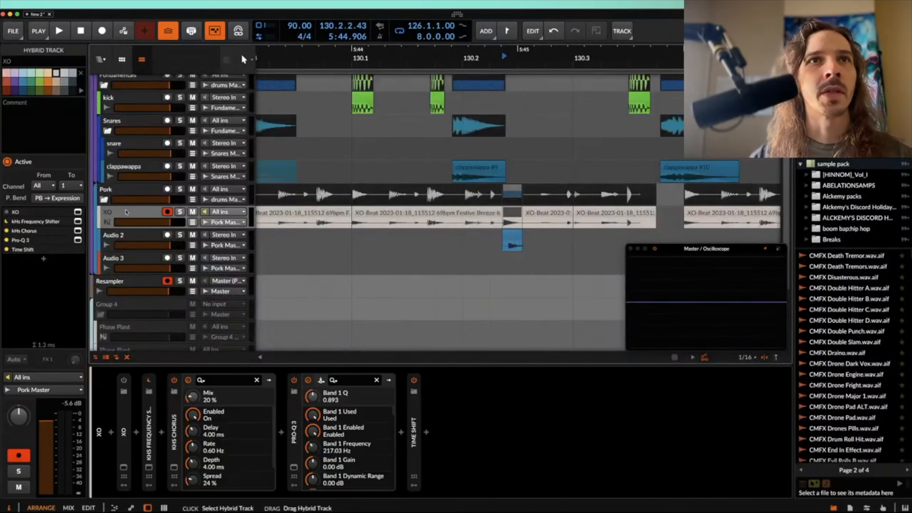
Step: Build a pattern of three XO hits on the Pork group's Audio 2 track in bar 130 and repeat it in the neighbouring bars
{"action": "left_click_drag", "start_coordinate": [517, 239], "coordinate": [491, 244]}
{"action": "scroll", "coordinate": [384, 235], "scroll_direction": "up", "scroll_amount": 3}
{"action": "scroll", "coordinate": [384, 235], "scroll_direction": "down", "scroll_amount": 5}
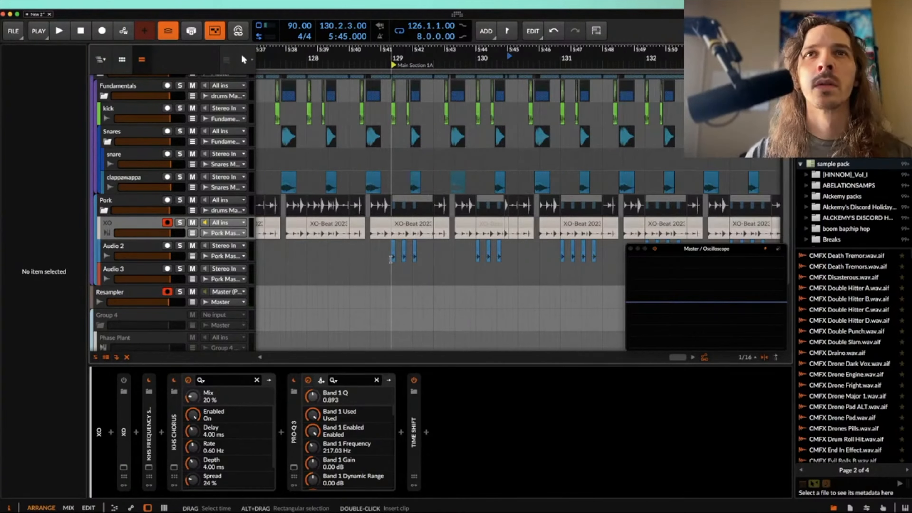
{"action": "left_click_drag", "start_coordinate": [393, 261], "coordinate": [538, 261]}
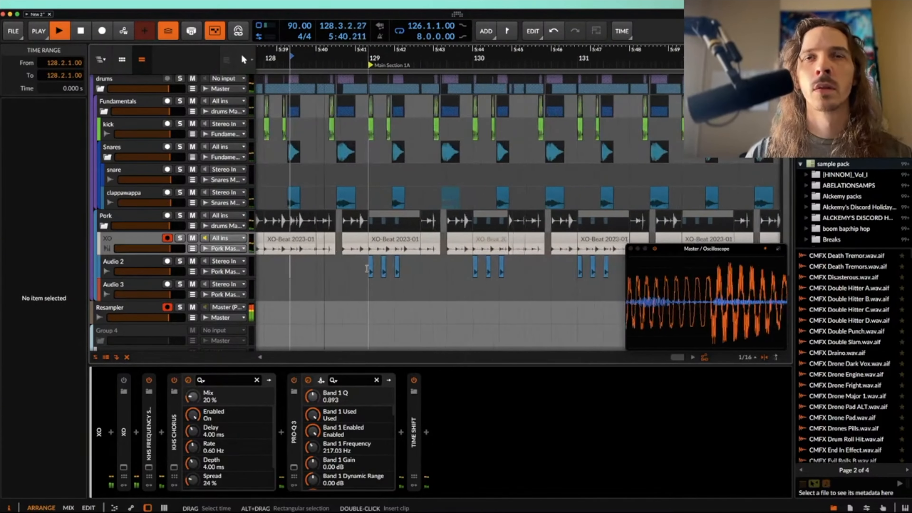
Step: Audition the XO chops around bar 129 and shift the eight-bar arrangement and its loop to start at bar 129
{"action": "scroll", "coordinate": [367, 268], "scroll_direction": "up", "scroll_amount": 3}
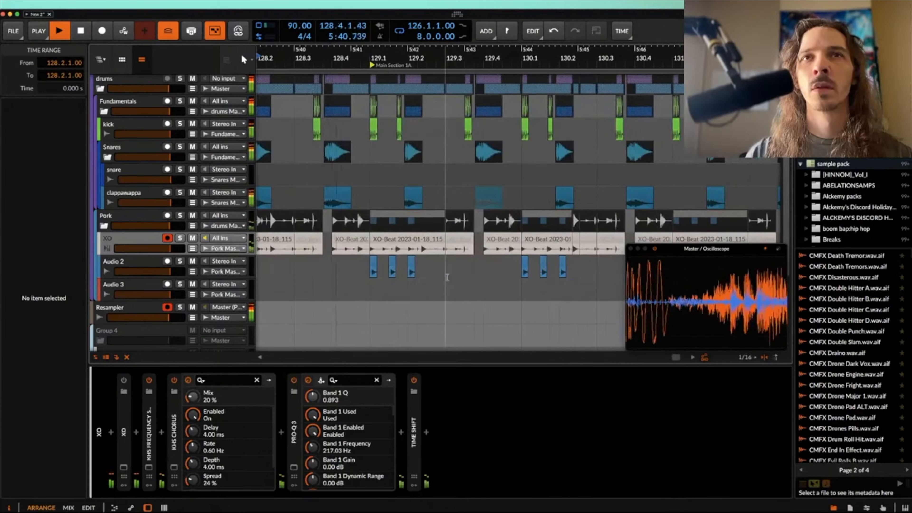
{"action": "scroll", "coordinate": [469, 218], "scroll_direction": "up", "scroll_amount": 2}
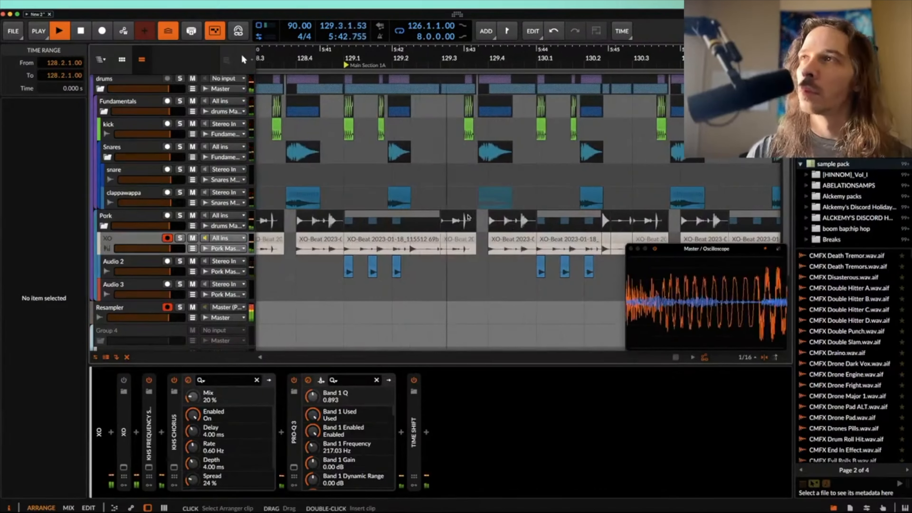
{"action": "scroll", "coordinate": [466, 215], "scroll_direction": "up", "scroll_amount": 2}
{"action": "scroll", "coordinate": [466, 213], "scroll_direction": "right", "scroll_amount": 3}
{"action": "scroll", "coordinate": [466, 214], "scroll_direction": "down", "scroll_amount": 2}
{"action": "scroll", "coordinate": [466, 214], "scroll_direction": "up", "scroll_amount": 3}
{"action": "scroll", "coordinate": [477, 214], "scroll_direction": "down", "scroll_amount": 5}
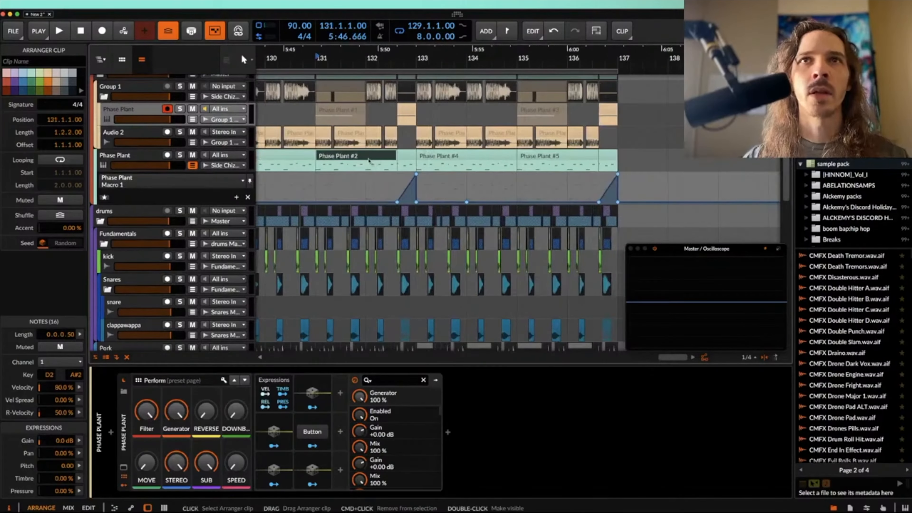
Step: Solo the lower Phase Plant track with its opening clip at bar 129 selected
{"action": "scroll", "coordinate": [369, 162], "scroll_direction": "up", "scroll_amount": 2}
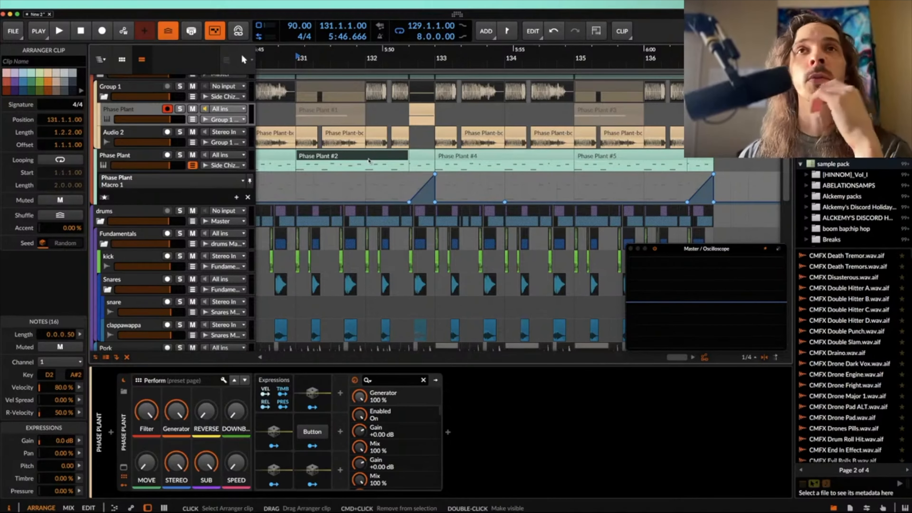
{"action": "scroll", "coordinate": [369, 161], "scroll_direction": "down", "scroll_amount": 2}
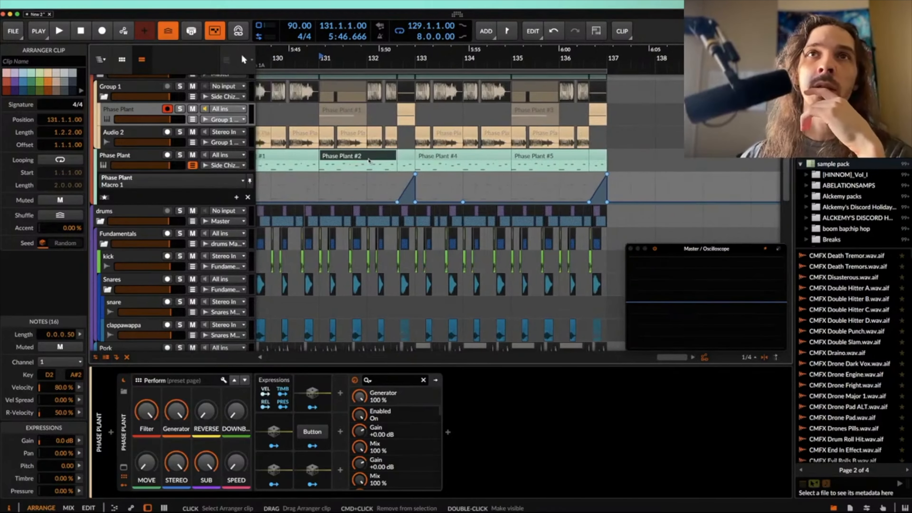
{"action": "scroll", "coordinate": [369, 161], "scroll_direction": "down", "scroll_amount": 3}
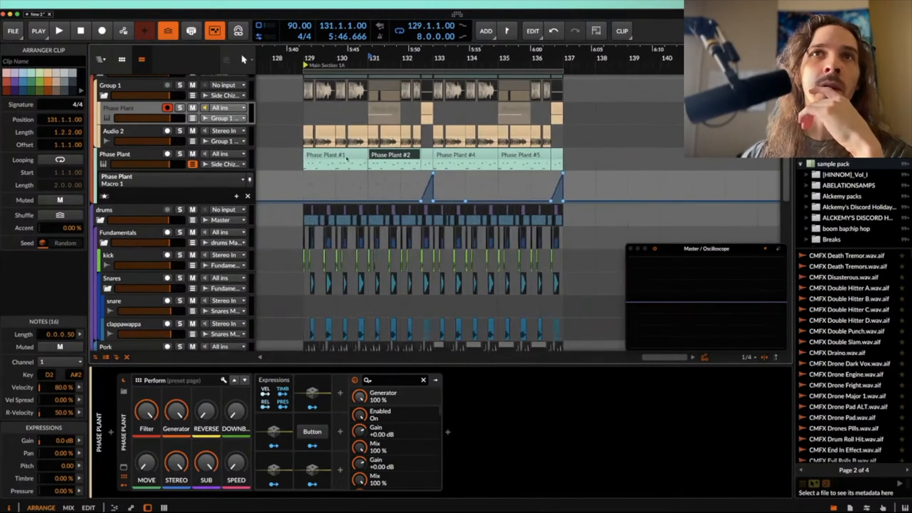
{"action": "left_click", "coordinate": [326, 156]}
{"action": "key", "text": "s"}
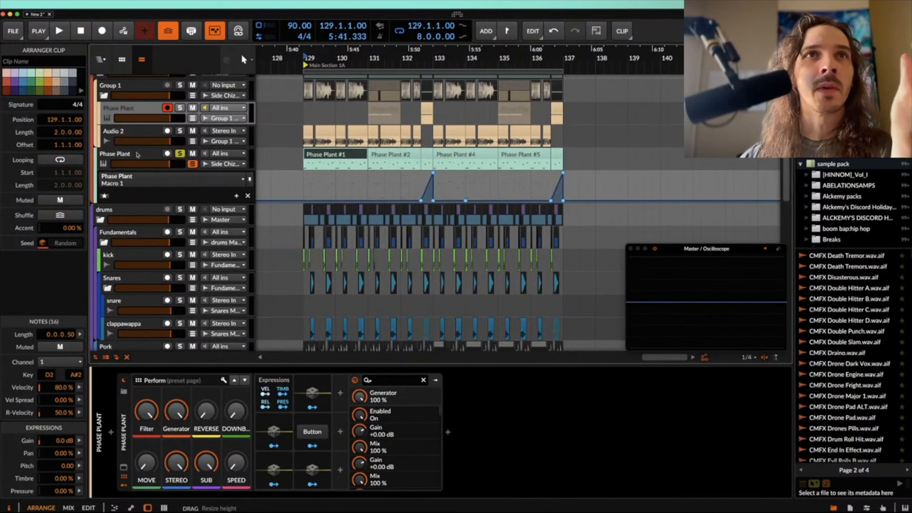
Step: Add a Flanger at the end of Lane 1 in the lower track's Phase Plant and map Macro 2 to its Mix from zero
{"action": "left_click", "coordinate": [140, 190]}
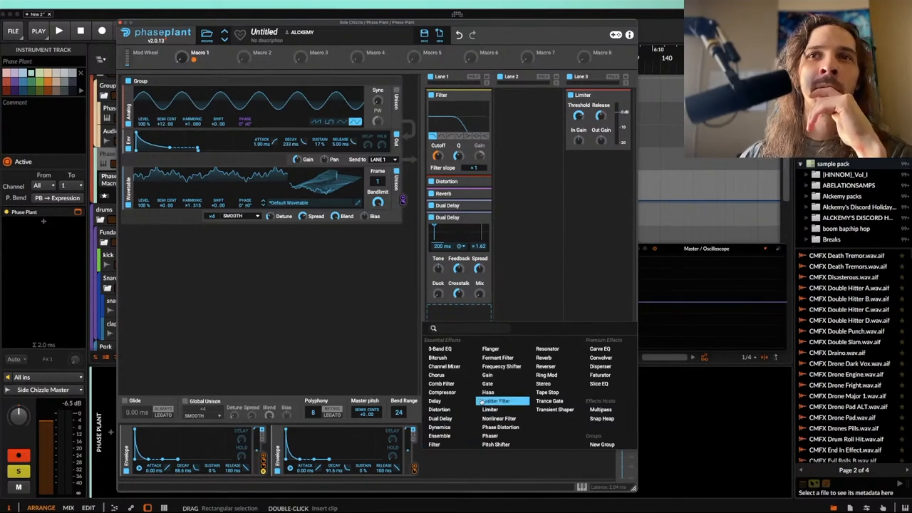
{"action": "left_click", "coordinate": [496, 354]}
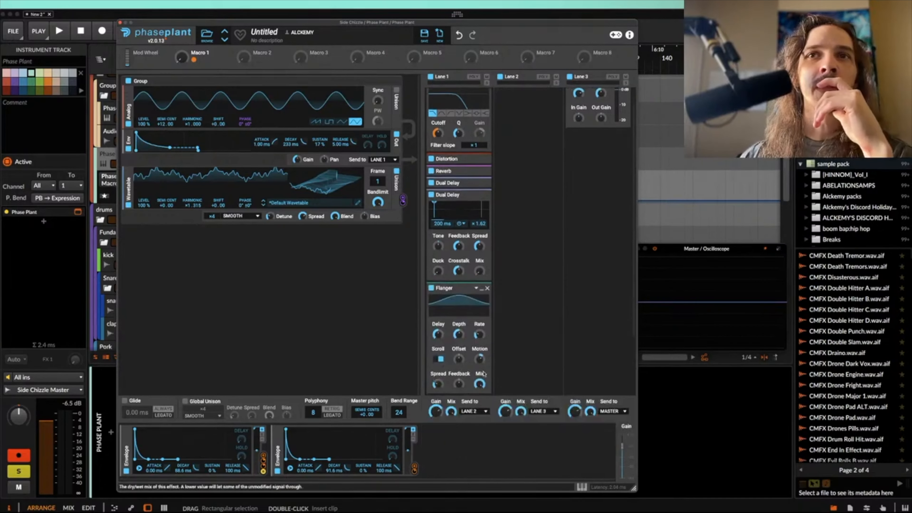
{"action": "left_click", "coordinate": [256, 61]}
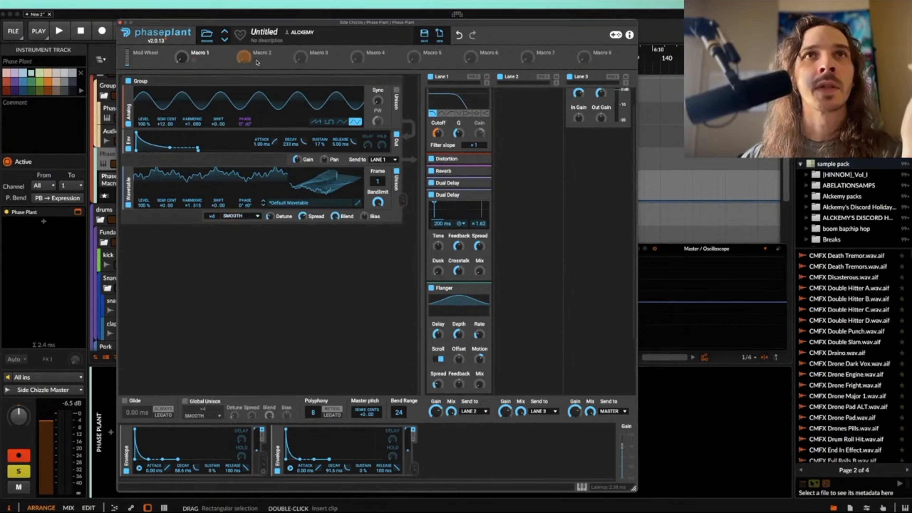
{"action": "left_click", "coordinate": [457, 342]}
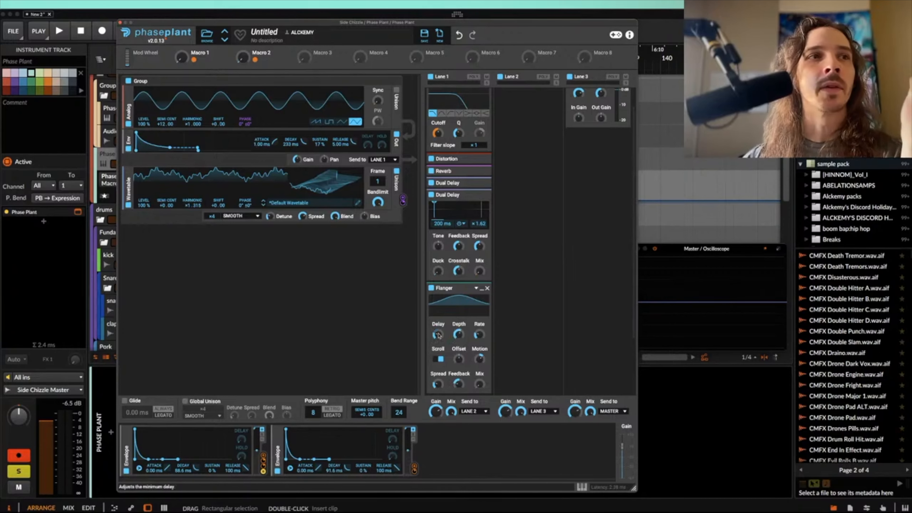
{"action": "left_click", "coordinate": [121, 23]}
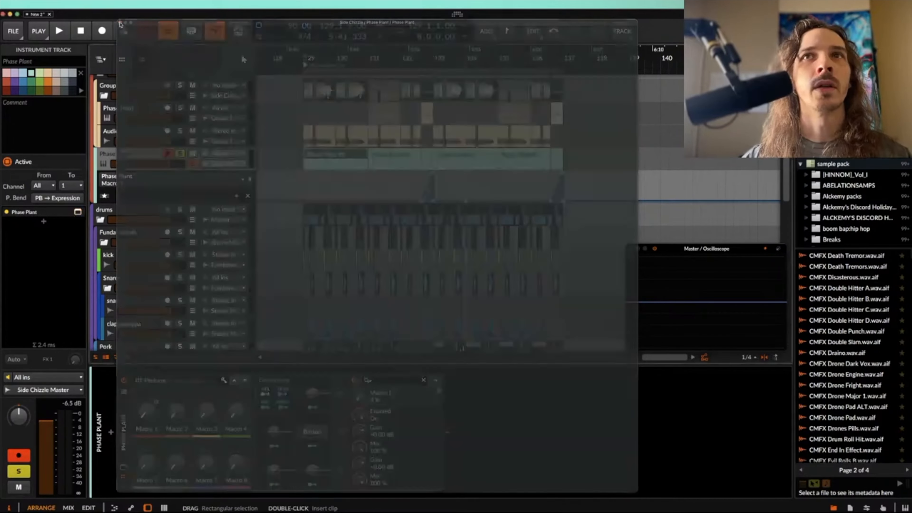
Step: Split the lower Phase Plant clip at bar 132 and automate Macro 2 at maximum across the 0.2.2.00 segment that starts there
{"action": "scroll", "coordinate": [436, 154], "scroll_direction": "up", "scroll_amount": 5}
{"action": "left_click", "coordinate": [366, 154]}
{"action": "scroll", "coordinate": [366, 158], "scroll_direction": "up", "scroll_amount": 3}
{"action": "left_click", "coordinate": [362, 168]}
{"action": "key", "text": "super+e"}
{"action": "left_click", "coordinate": [377, 155]}
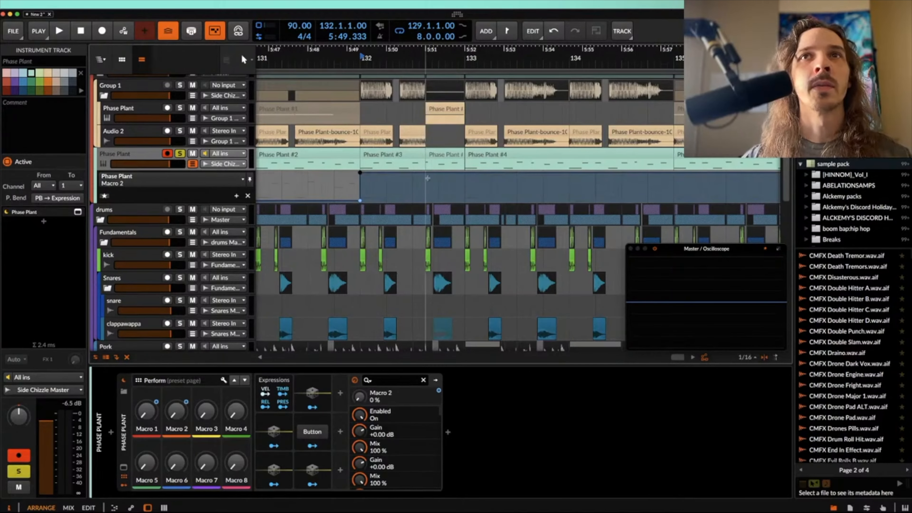
{"action": "left_click_drag", "start_coordinate": [427, 178], "coordinate": [427, 201]}
{"action": "scroll", "coordinate": [388, 179], "scroll_direction": "down", "scroll_amount": 8}
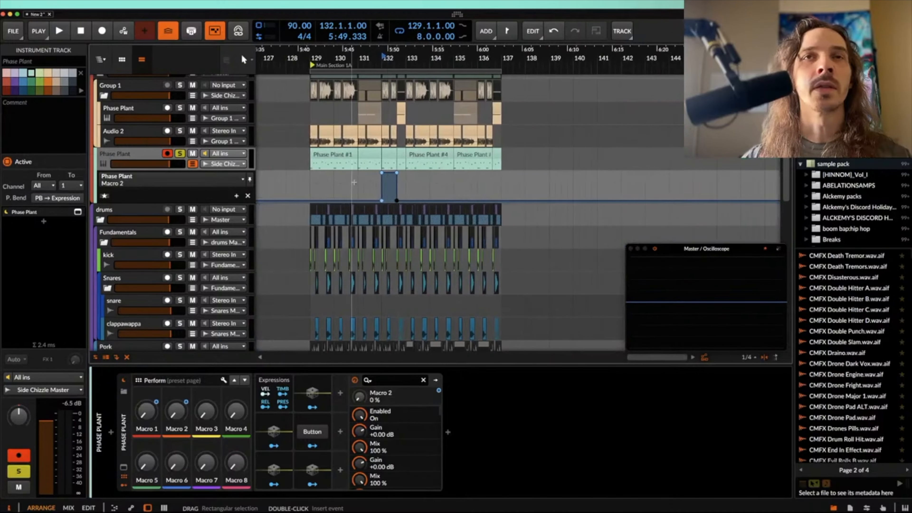
Step: Play the soloed Phase Plant part from bar 129 and again from bar 132 to compare the Macro 2 automation
{"action": "left_click", "coordinate": [330, 156]}
{"action": "key", "text": "space"}
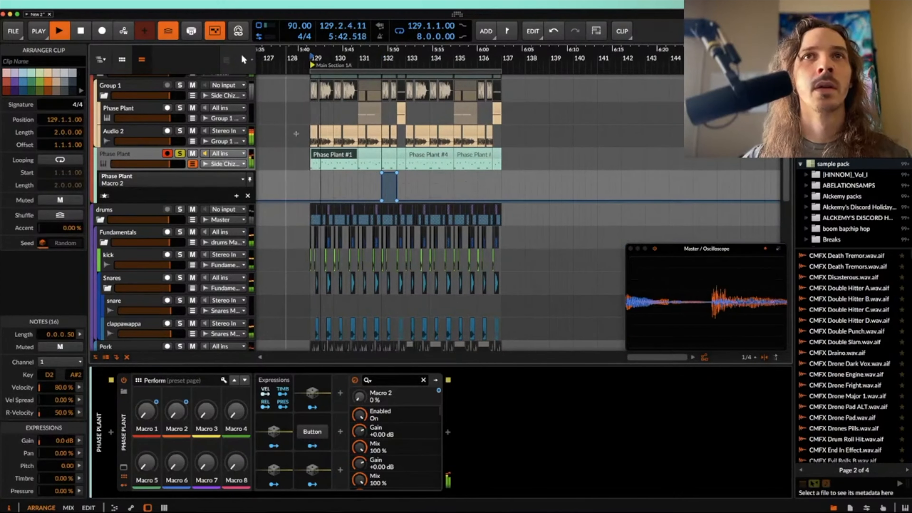
{"action": "scroll", "coordinate": [334, 122], "scroll_direction": "up", "scroll_amount": 4}
{"action": "scroll", "coordinate": [333, 123], "scroll_direction": "up", "scroll_amount": 3}
{"action": "key", "text": "space"}
{"action": "left_click", "coordinate": [413, 154]}
{"action": "left_click", "coordinate": [453, 154]}
{"action": "key", "text": "space"}
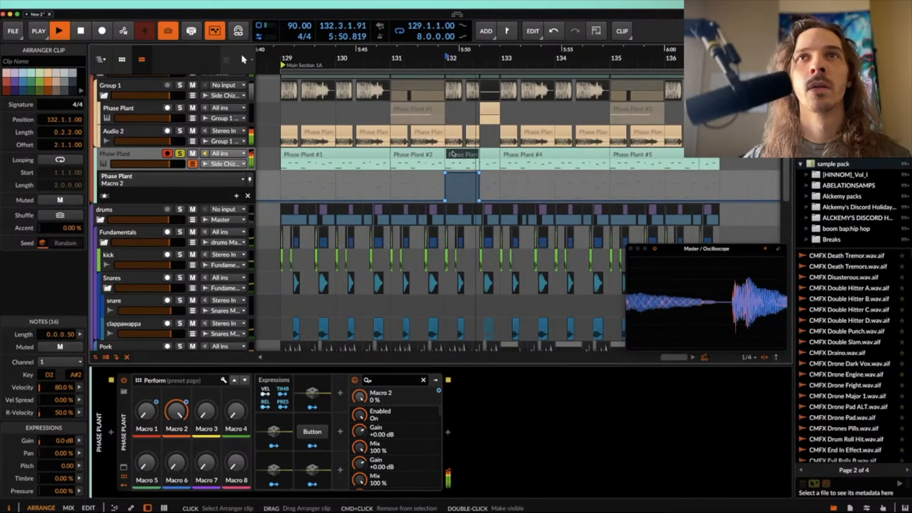
Step: Cut the lower Phase Plant clip and the Audio 2 bounce clip at 131.4.2.00 and remove their remainders before bar 132
{"action": "key", "text": "space"}
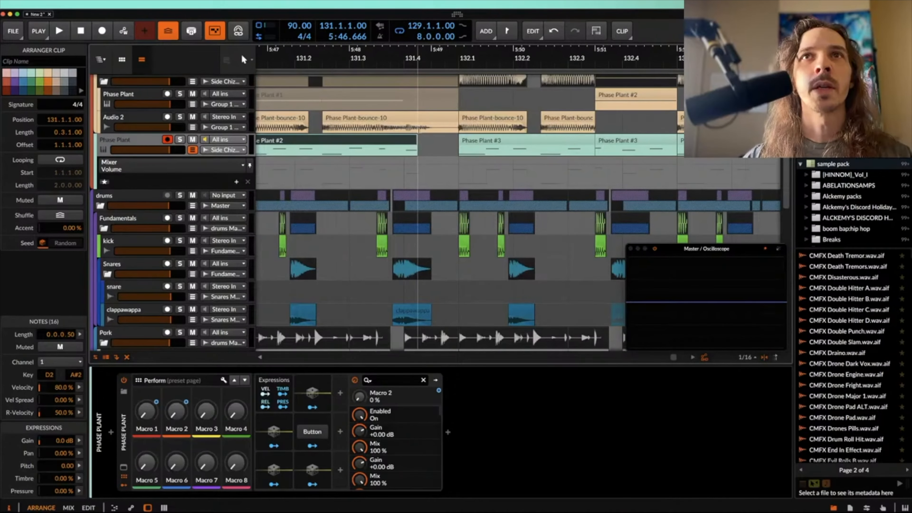
{"action": "left_click", "coordinate": [417, 127]}
{"action": "key", "text": "super+e"}
{"action": "left_click", "coordinate": [433, 119]}
{"action": "key", "text": "Delete"}
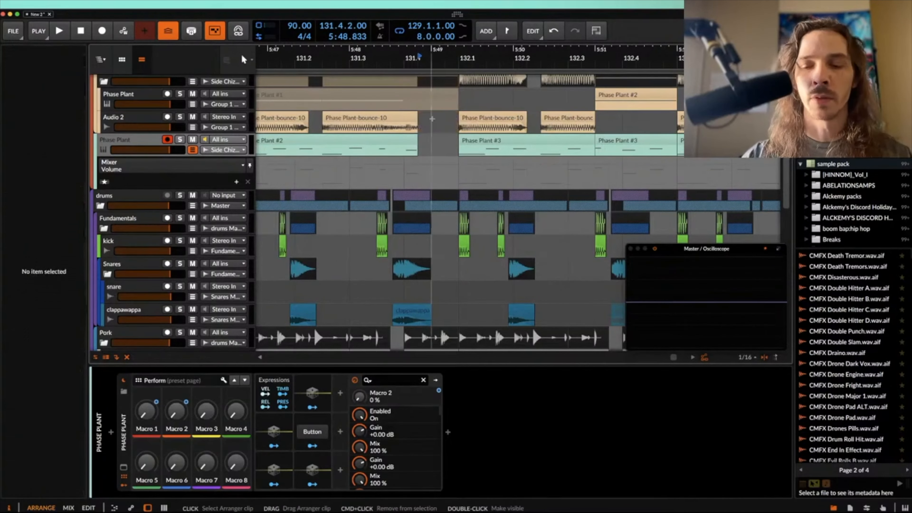
Step: Copy the Phase Plant clip from the end of bar 132 into the gap at 131.4.2.00 with a length of 0.0.3.00
{"action": "scroll", "coordinate": [432, 119], "scroll_direction": "down", "scroll_amount": 3}
{"action": "left_click_drag", "start_coordinate": [501, 95], "coordinate": [439, 95]}
{"action": "left_click_drag", "start_coordinate": [439, 95], "coordinate": [428, 96]}
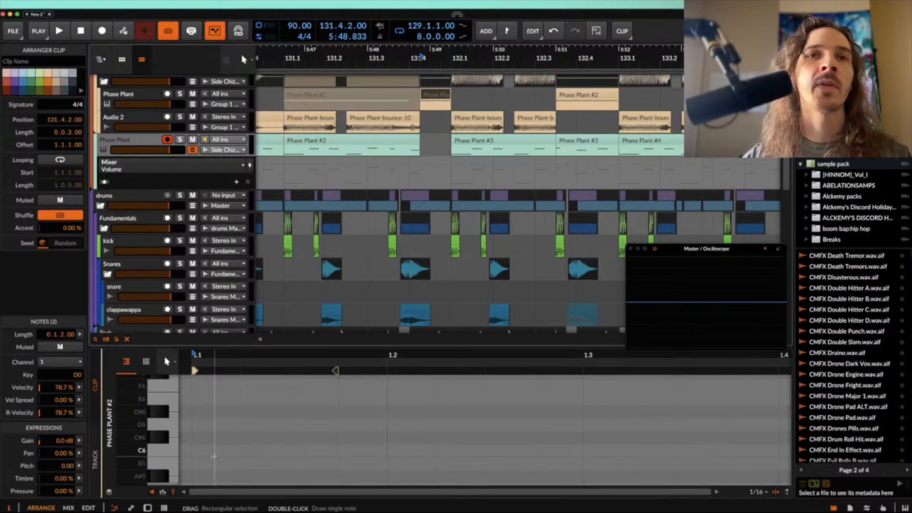
Step: Draw a pitch curve on the first D0 note of the Phase Plant clip at 131.4.2.00, rising, dipping below D0, then holding near E0
{"action": "scroll", "coordinate": [214, 456], "scroll_direction": "down", "scroll_amount": 3}
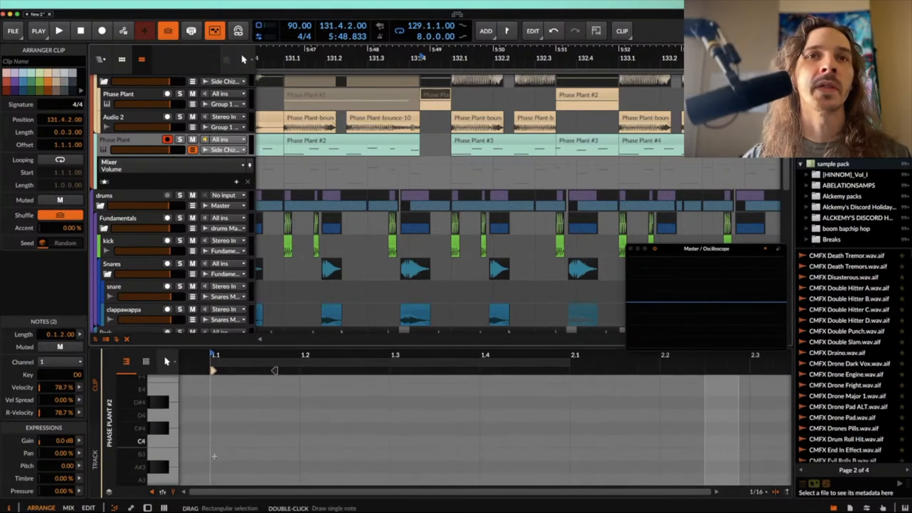
{"action": "scroll", "coordinate": [215, 456], "scroll_direction": "down", "scroll_amount": 15}
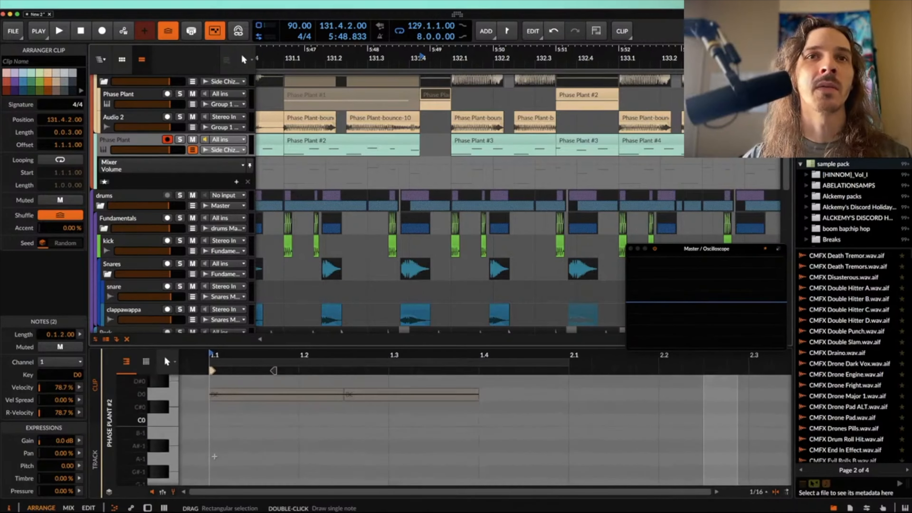
{"action": "scroll", "coordinate": [215, 456], "scroll_direction": "up", "scroll_amount": 1}
{"action": "left_click", "coordinate": [215, 420]}
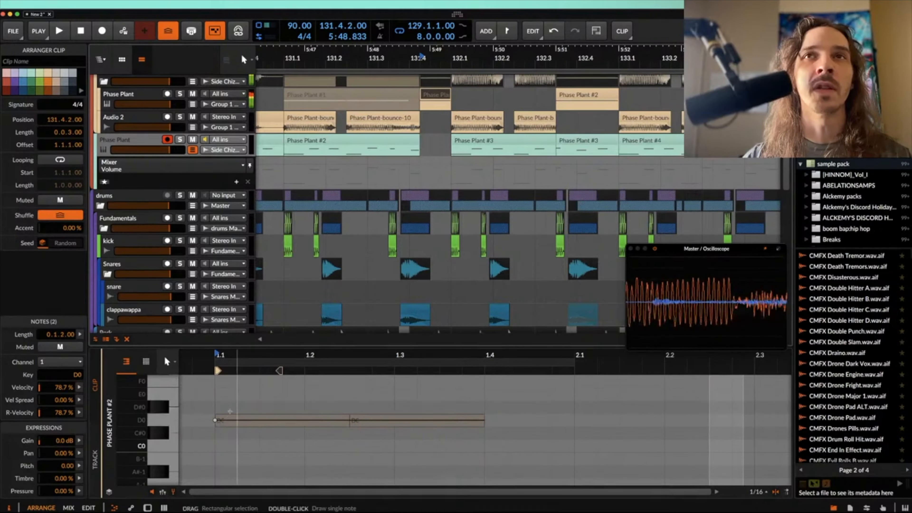
{"action": "left_click_drag", "start_coordinate": [242, 423], "coordinate": [237, 369]}
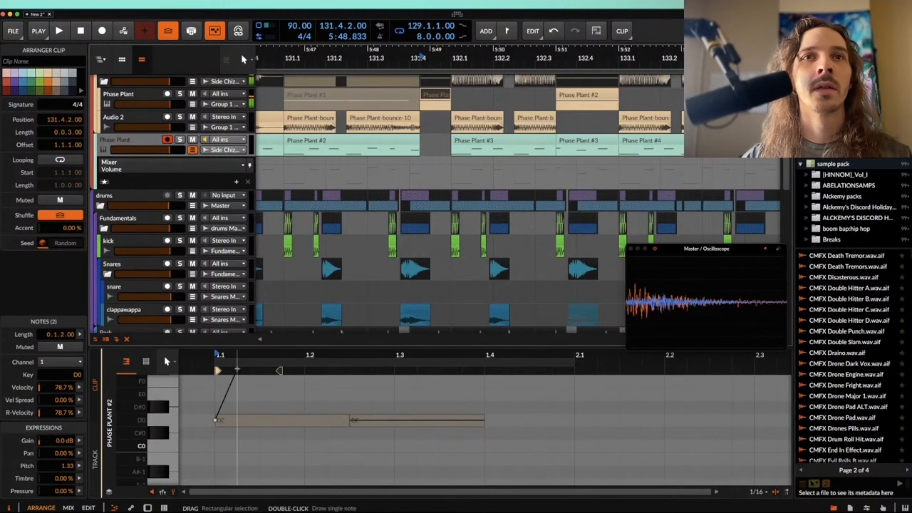
{"action": "scroll", "coordinate": [254, 450], "scroll_direction": "up", "scroll_amount": 2}
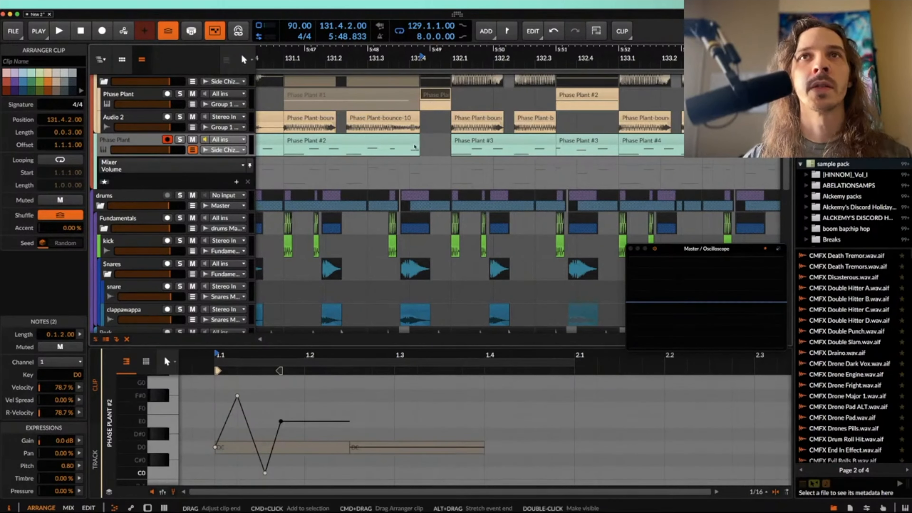
Step: Automate the upper Phase Plant track's Generator macro to drop to 0% at 131.4.2.00 and return to 100% at its clip late in bar 132
{"action": "left_click", "coordinate": [413, 140]}
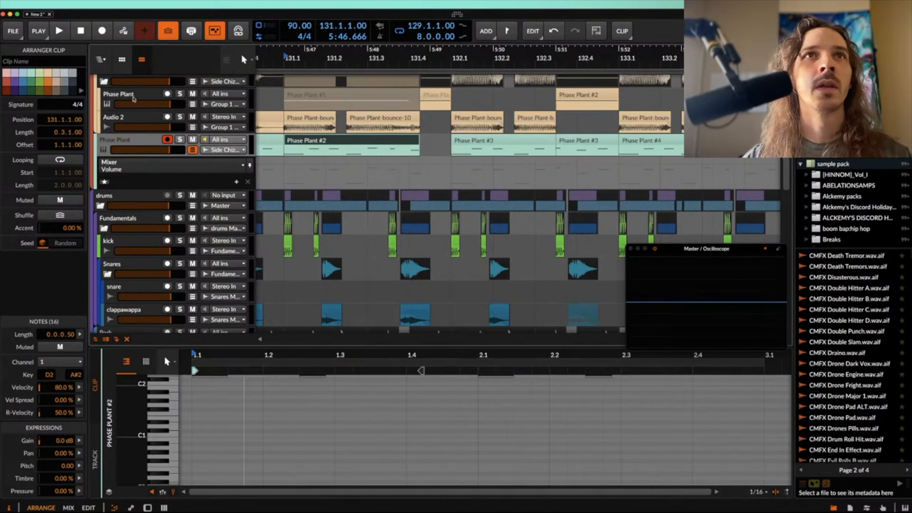
{"action": "left_click", "coordinate": [136, 101]}
{"action": "key", "text": "d"}
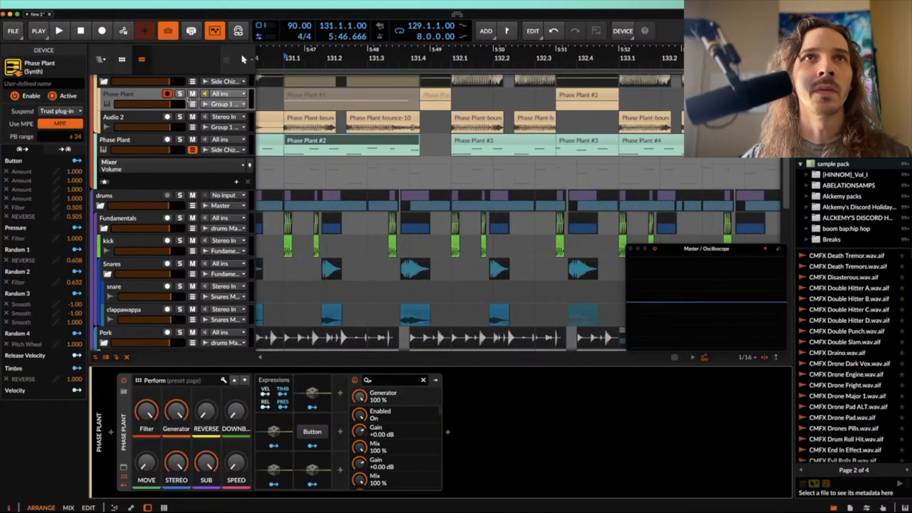
{"action": "left_click", "coordinate": [193, 104]}
{"action": "left_click", "coordinate": [421, 113]}
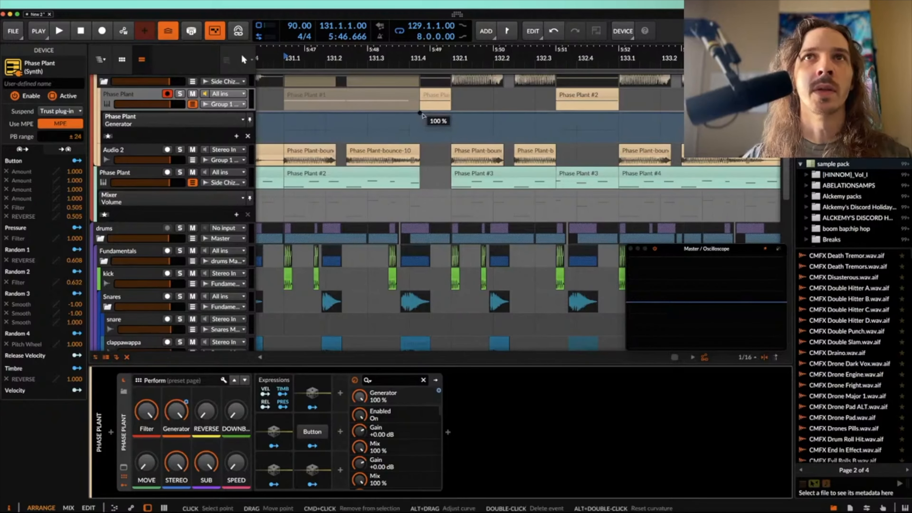
{"action": "left_click_drag", "start_coordinate": [421, 113], "coordinate": [421, 141]}
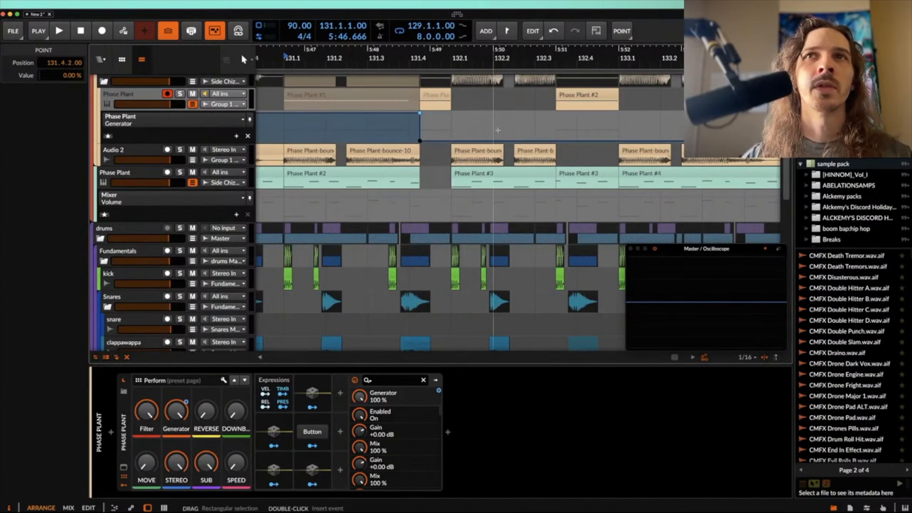
{"action": "left_click", "coordinate": [556, 141]}
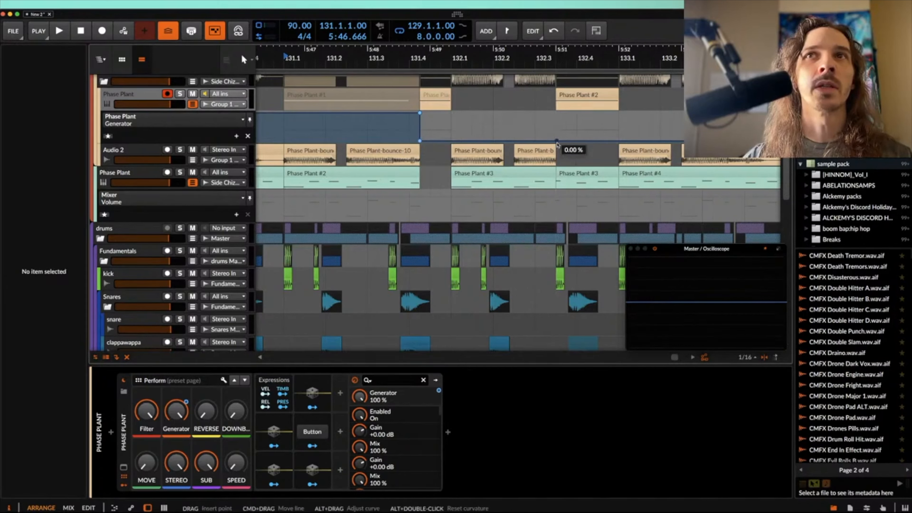
{"action": "left_click_drag", "start_coordinate": [556, 143], "coordinate": [556, 113]}
Step: Play the Phase Plant fill around bar 131.4 to check the pitch curve and Generator automation
{"action": "key", "text": "space"}
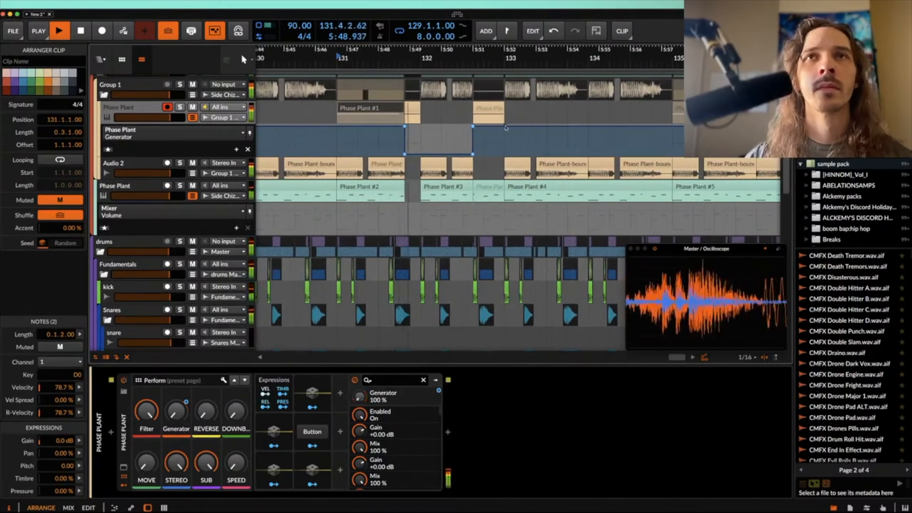
{"action": "scroll", "coordinate": [409, 110], "scroll_direction": "up", "scroll_amount": 3}
{"action": "scroll", "coordinate": [407, 109], "scroll_direction": "up", "scroll_amount": 2}
{"action": "key", "text": "space"}
Step: Set the pitch curve's peak at 1.1.2.00 to 8.00 in the Phase Plant clip at 131.4.2.00
{"action": "double_click", "coordinate": [410, 108]}
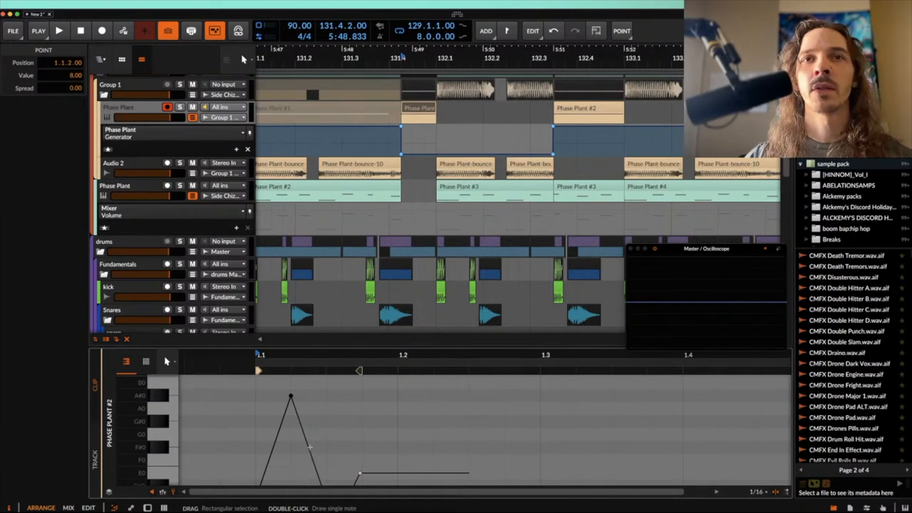
{"action": "left_click", "coordinate": [173, 491]}
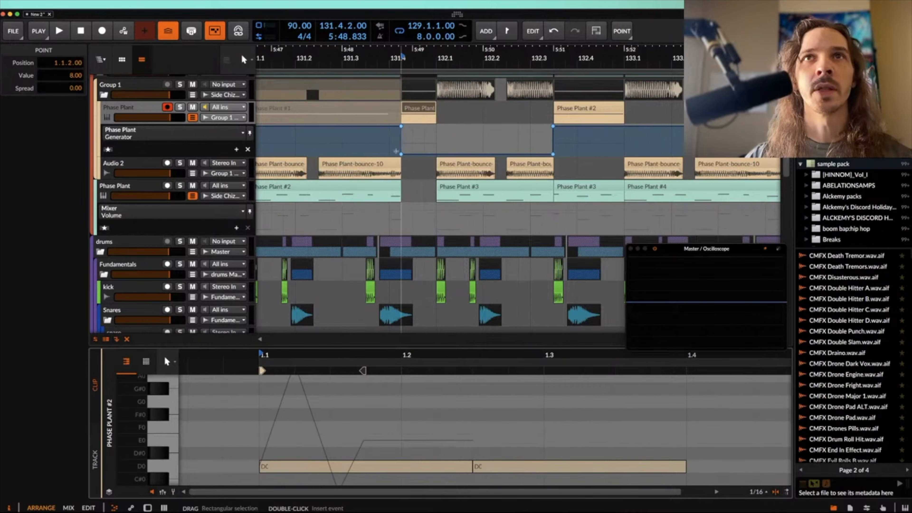
{"action": "left_click", "coordinate": [419, 107]}
Step: Examine the tracks of the section and the first XO beat clip at bar 129
{"action": "scroll", "coordinate": [419, 106], "scroll_direction": "down", "scroll_amount": 3}
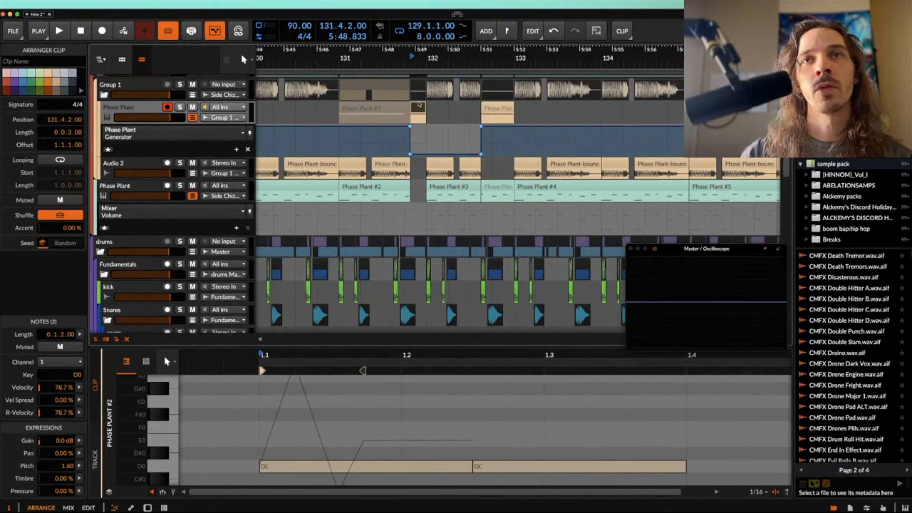
{"action": "scroll", "coordinate": [419, 108], "scroll_direction": "down", "scroll_amount": 10}
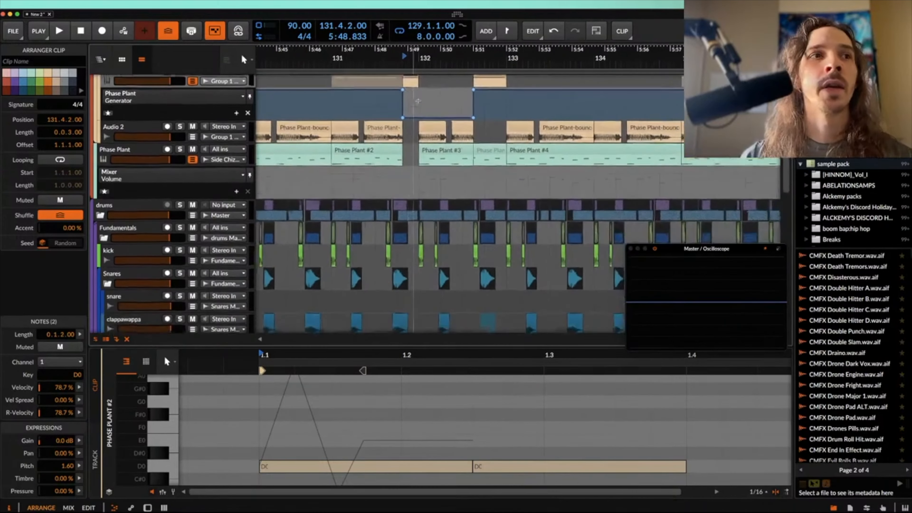
{"action": "scroll", "coordinate": [425, 173], "scroll_direction": "down", "scroll_amount": 2}
{"action": "scroll", "coordinate": [391, 174], "scroll_direction": "up", "scroll_amount": 3}
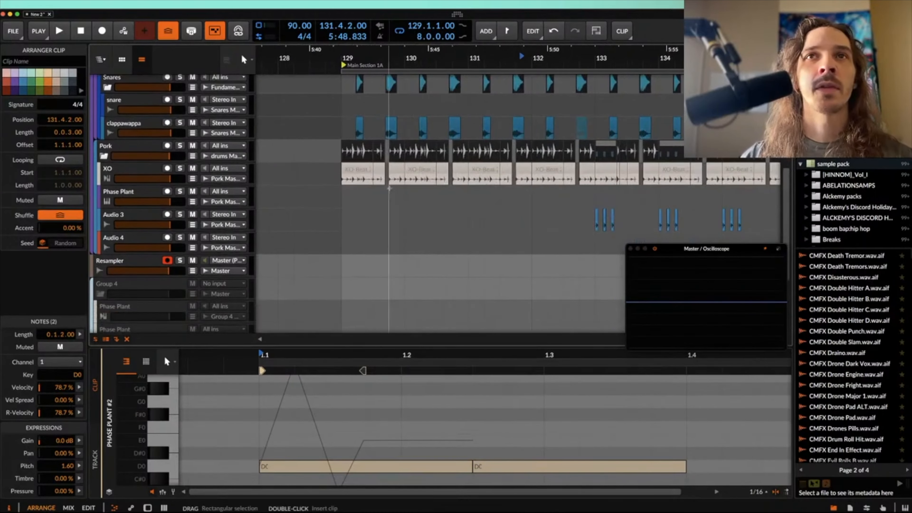
{"action": "scroll", "coordinate": [362, 175], "scroll_direction": "up", "scroll_amount": 3}
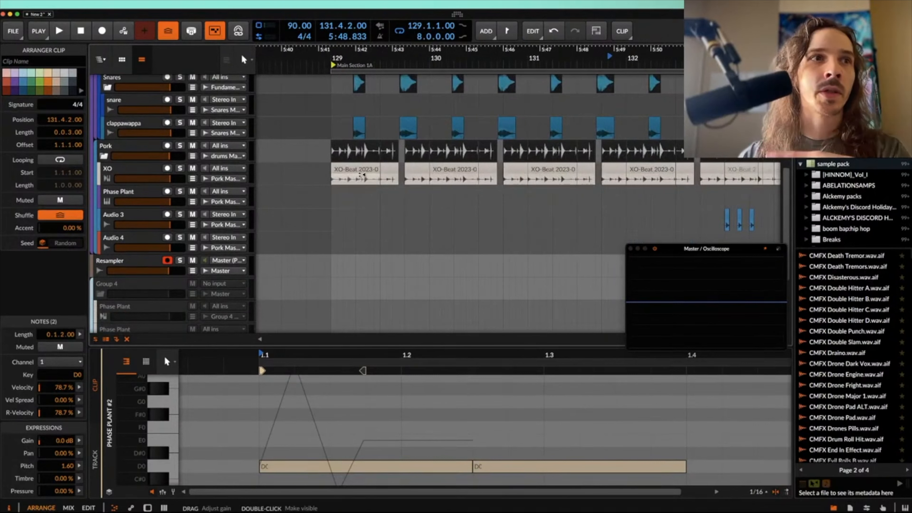
{"action": "scroll", "coordinate": [362, 175], "scroll_direction": "down", "scroll_amount": 1}
{"action": "left_click", "coordinate": [359, 175]}
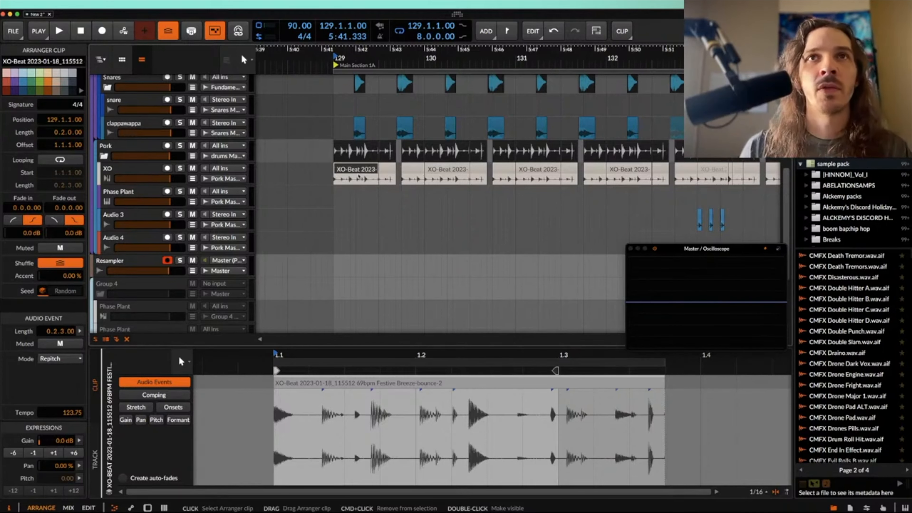
{"action": "scroll", "coordinate": [357, 168], "scroll_direction": "up", "scroll_amount": 4}
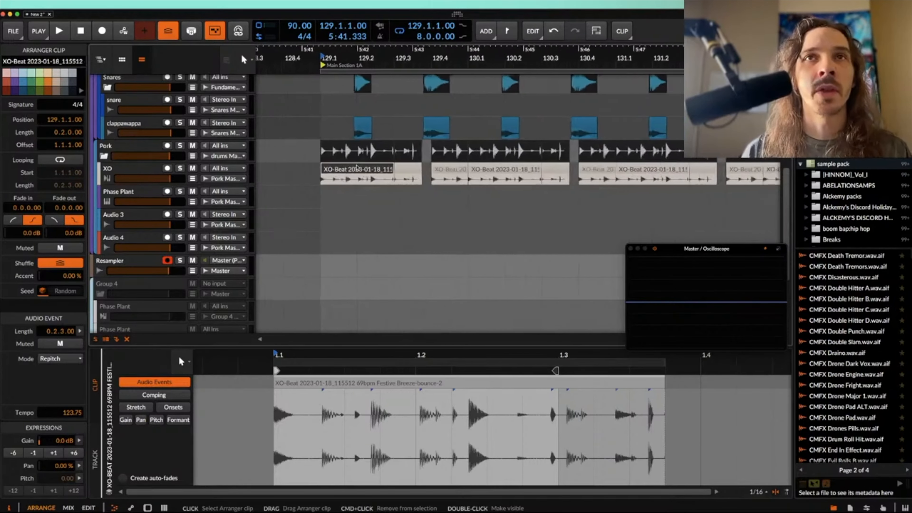
{"action": "scroll", "coordinate": [355, 165], "scroll_direction": "up", "scroll_amount": 5}
{"action": "scroll", "coordinate": [355, 165], "scroll_direction": "down", "scroll_amount": 2}
{"action": "scroll", "coordinate": [355, 165], "scroll_direction": "up", "scroll_amount": 3}
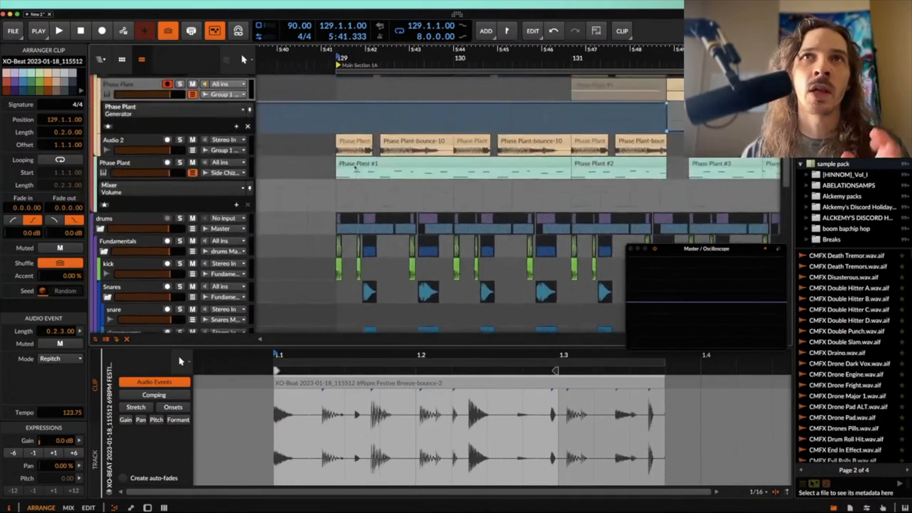
{"action": "scroll", "coordinate": [354, 166], "scroll_direction": "up", "scroll_amount": 3}
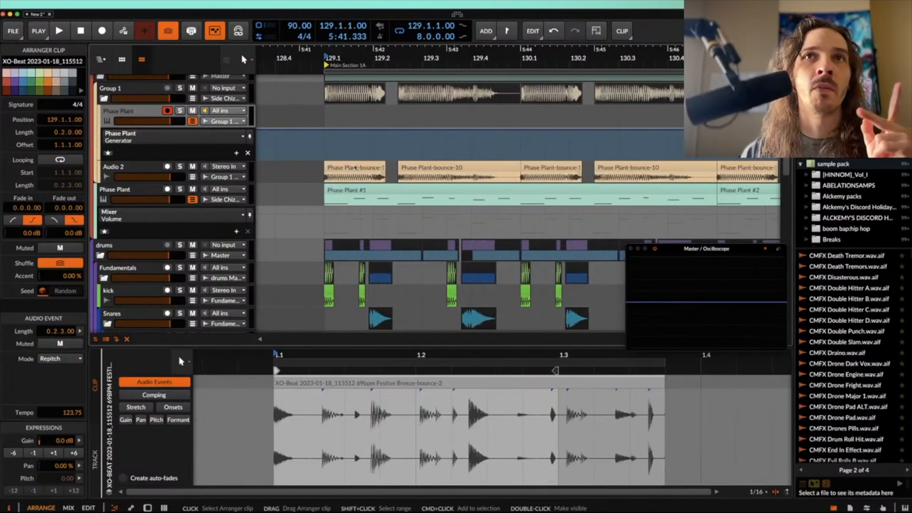
Step: Add a fade-out of 0.0.1.26 to the audio event in the first Phase Plant-bounce-10 clip on Audio 2
{"action": "left_click", "coordinate": [336, 168]}
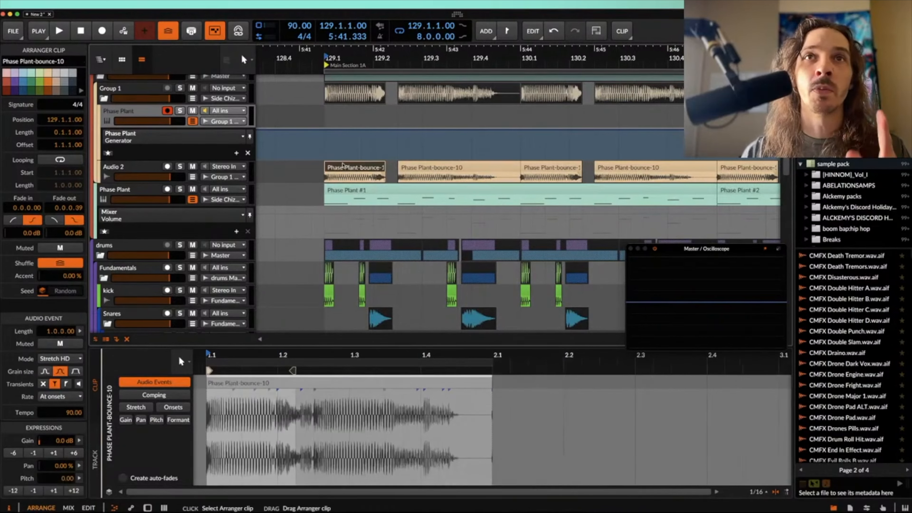
{"action": "scroll", "coordinate": [341, 167], "scroll_direction": "down", "scroll_amount": 2}
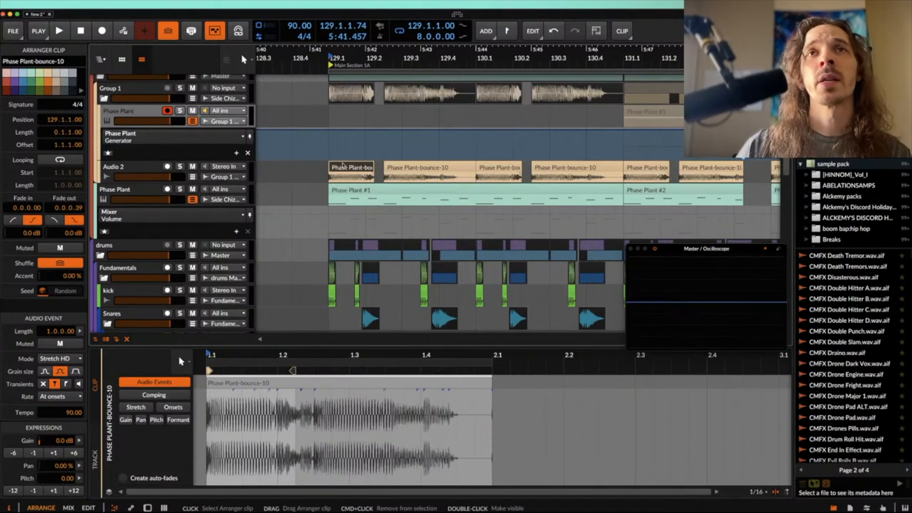
{"action": "scroll", "coordinate": [344, 167], "scroll_direction": "down", "scroll_amount": 5}
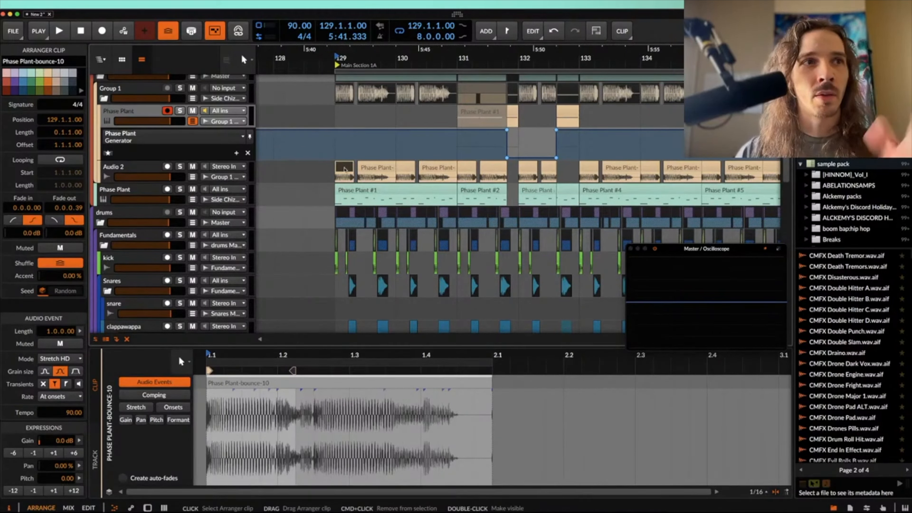
{"action": "scroll", "coordinate": [346, 170], "scroll_direction": "down", "scroll_amount": 3}
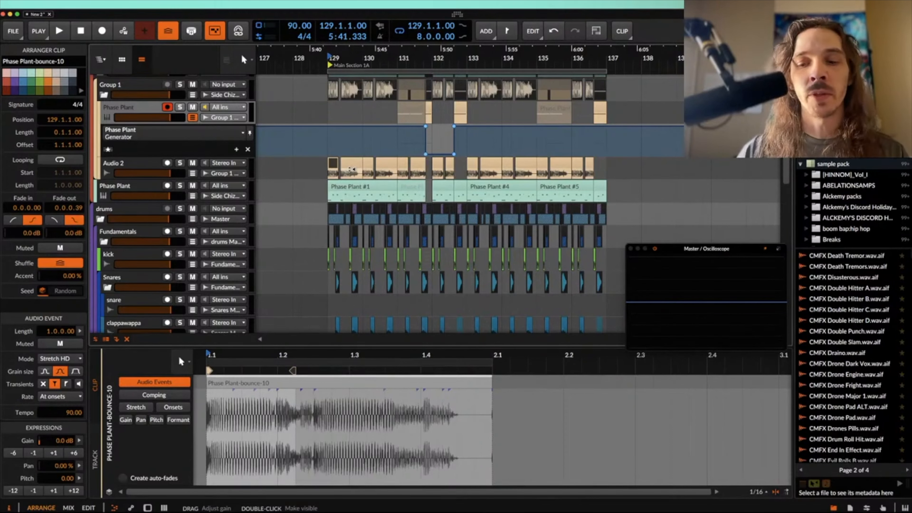
{"action": "scroll", "coordinate": [351, 169], "scroll_direction": "up", "scroll_amount": 2}
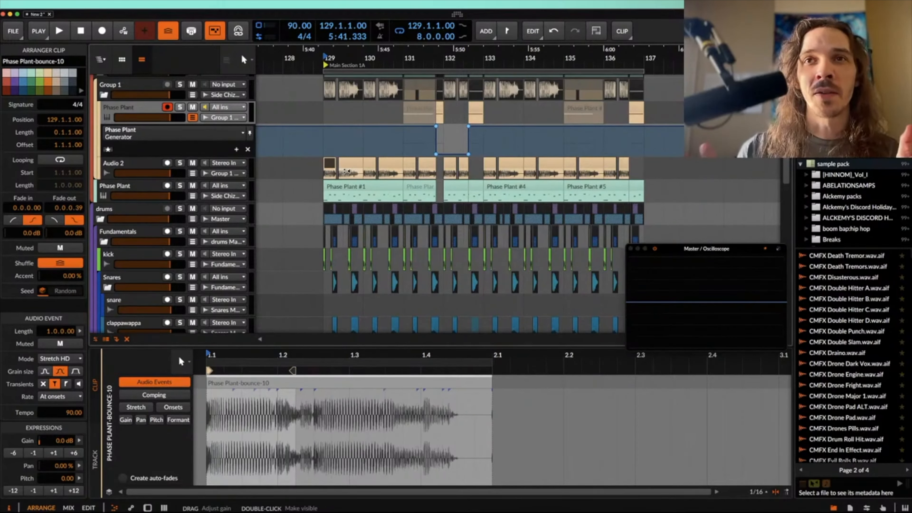
{"action": "left_click_drag", "start_coordinate": [491, 389], "coordinate": [470, 394]}
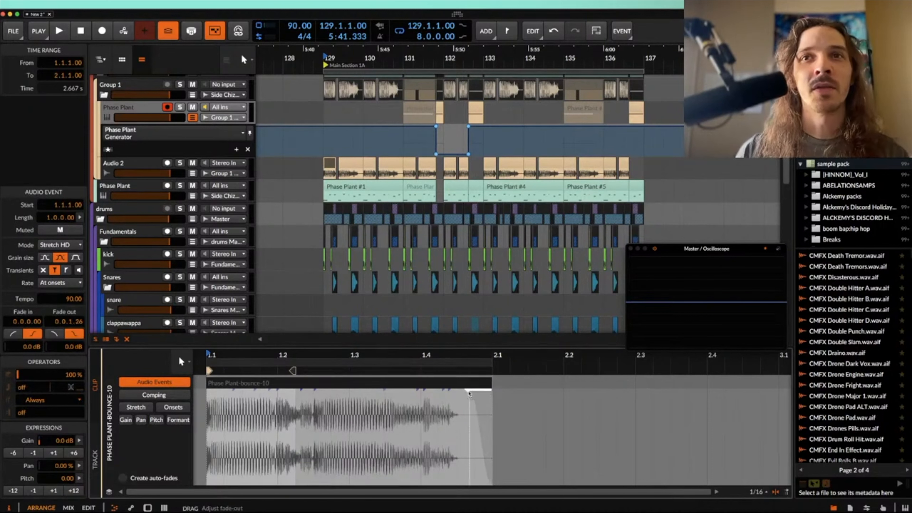
{"action": "left_click", "coordinate": [328, 167]}
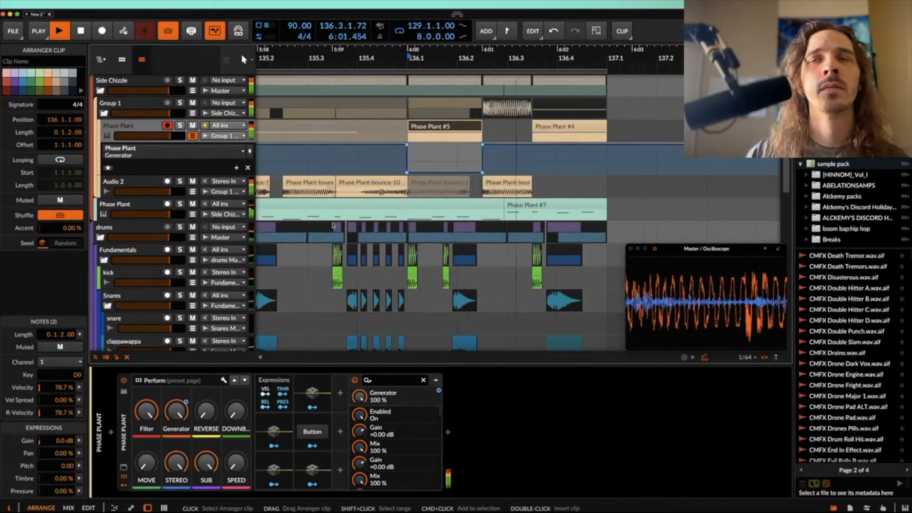
Step: Play the arrangement from bar 129 to the end of bar 136 and review the bass, drum and Pork tracks across it
{"action": "left_click_drag", "start_coordinate": [497, 61], "coordinate": [497, 61]}
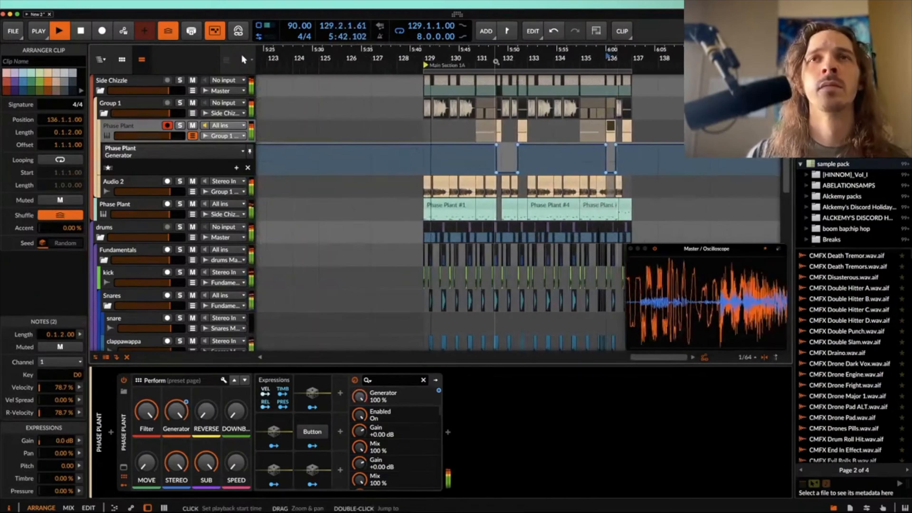
{"action": "scroll", "coordinate": [429, 88], "scroll_direction": "down", "scroll_amount": 5}
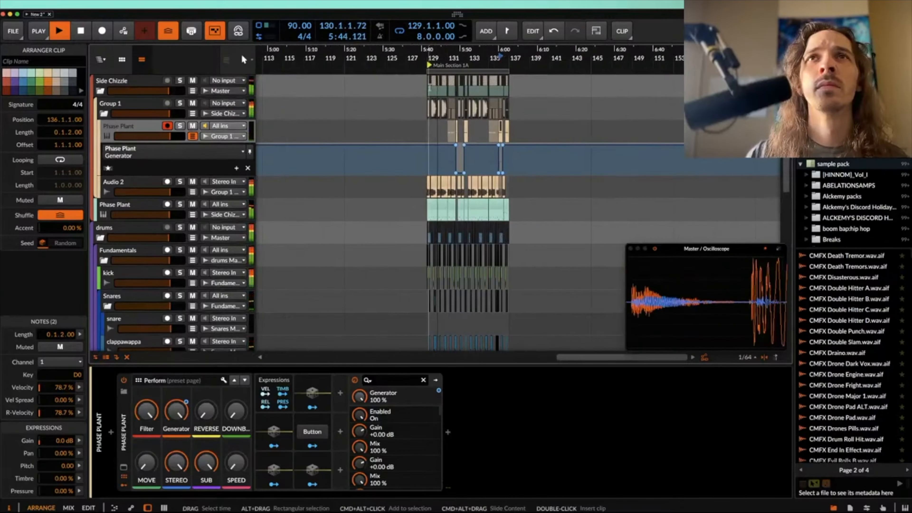
{"action": "scroll", "coordinate": [428, 87], "scroll_direction": "up", "scroll_amount": 5}
{"action": "left_click_drag", "start_coordinate": [428, 86], "coordinate": [631, 317]}
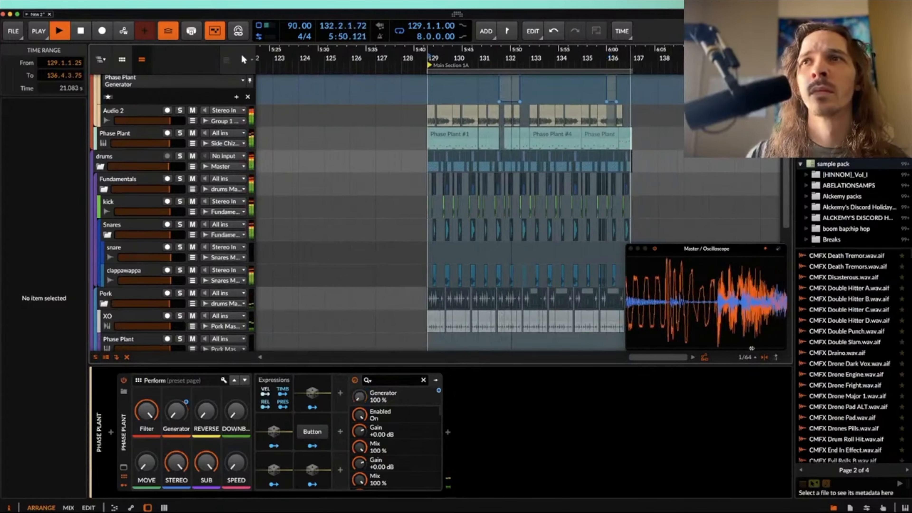
{"action": "scroll", "coordinate": [456, 217], "scroll_direction": "right", "scroll_amount": 5}
{"action": "scroll", "coordinate": [456, 216], "scroll_direction": "up", "scroll_amount": 2}
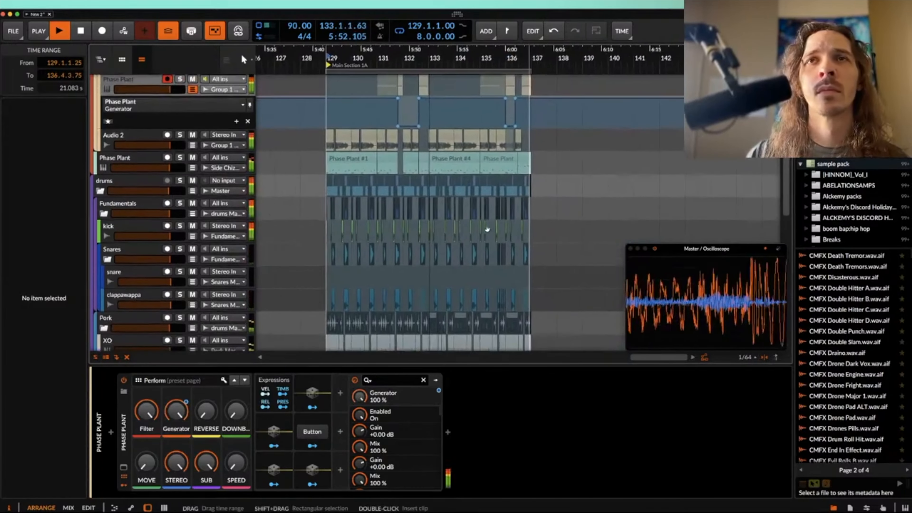
{"action": "left_click", "coordinate": [441, 206]}
{"action": "scroll", "coordinate": [441, 206], "scroll_direction": "up", "scroll_amount": 3}
{"action": "scroll", "coordinate": [441, 206], "scroll_direction": "down", "scroll_amount": 4}
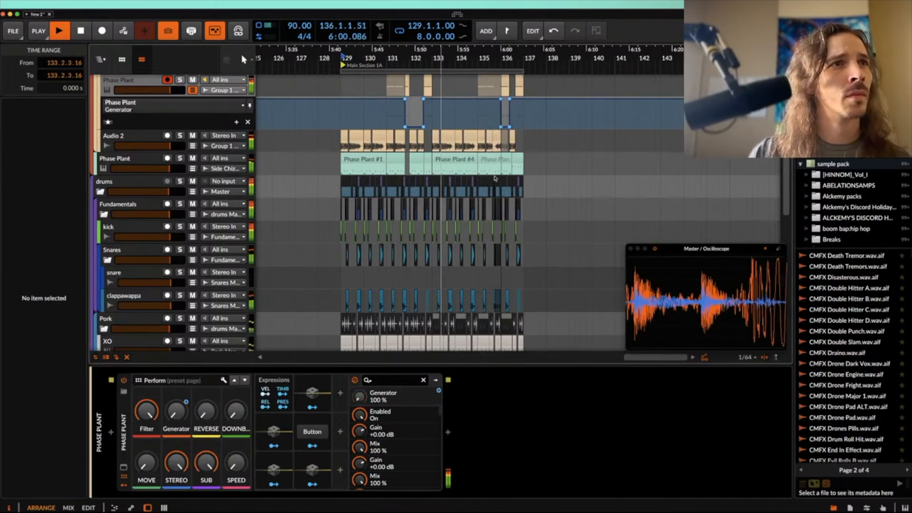
{"action": "scroll", "coordinate": [483, 102], "scroll_direction": "up", "scroll_amount": 3}
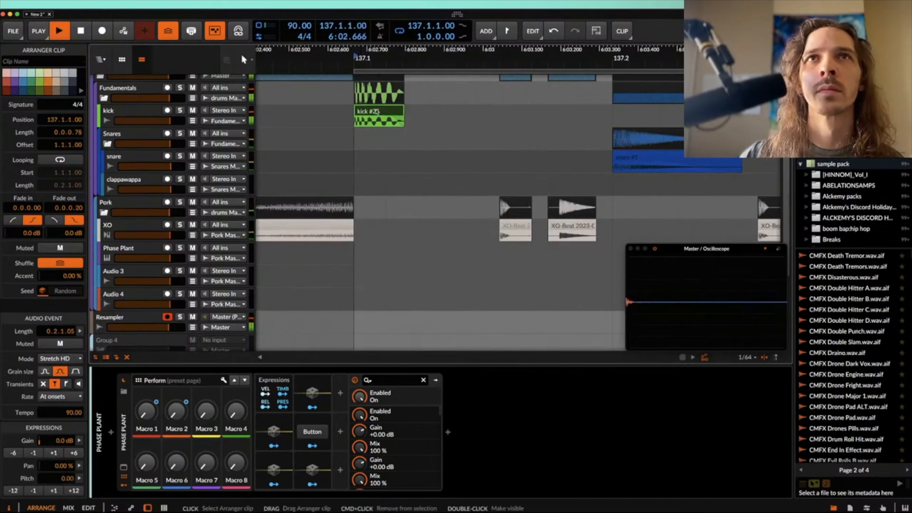
{"action": "key", "text": "space"}
{"action": "scroll", "coordinate": [417, 138], "scroll_direction": "down", "scroll_amount": 2}
{"action": "scroll", "coordinate": [417, 138], "scroll_direction": "down", "scroll_amount": 5}
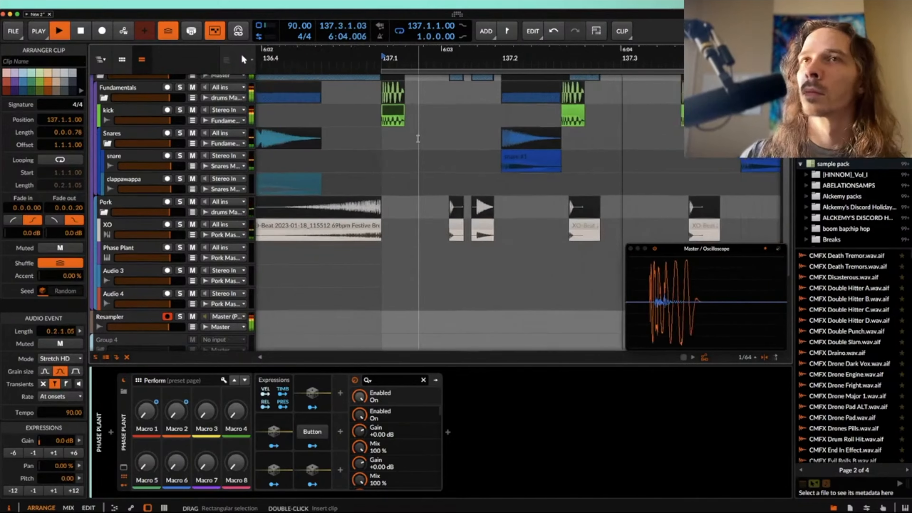
Step: Check the XO chop before 137.2 and set the insertion position at bar 137 on the Phase Plant track
{"action": "scroll", "coordinate": [401, 170], "scroll_direction": "up", "scroll_amount": 7}
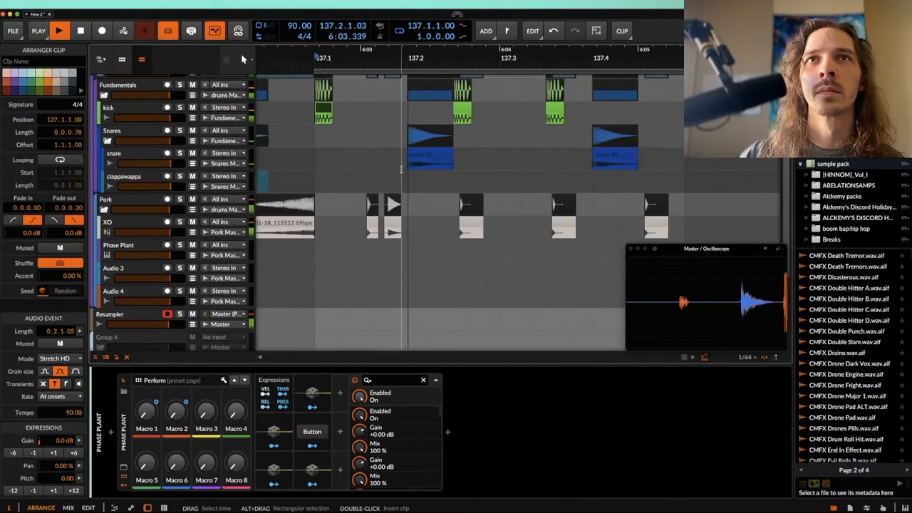
{"action": "left_click", "coordinate": [378, 228]}
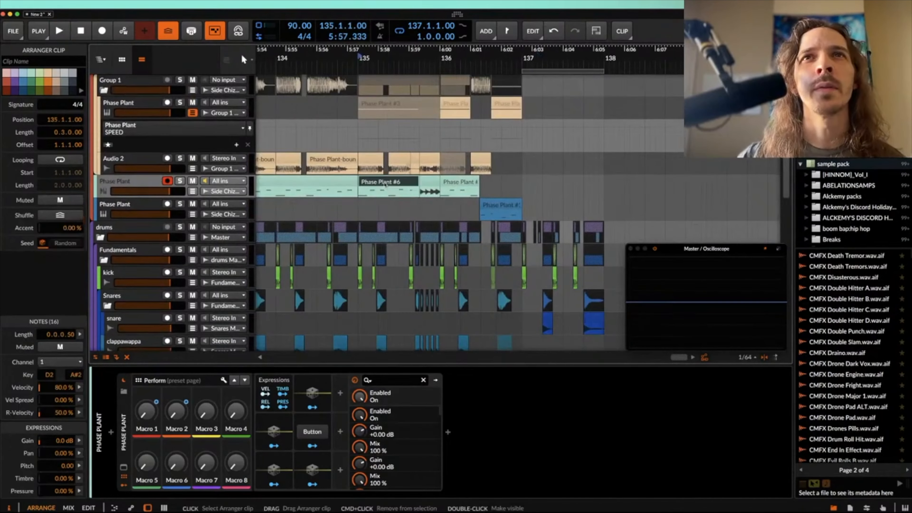
{"action": "left_click", "coordinate": [531, 182]}
{"action": "left_click_drag", "start_coordinate": [531, 183], "coordinate": [535, 183]}
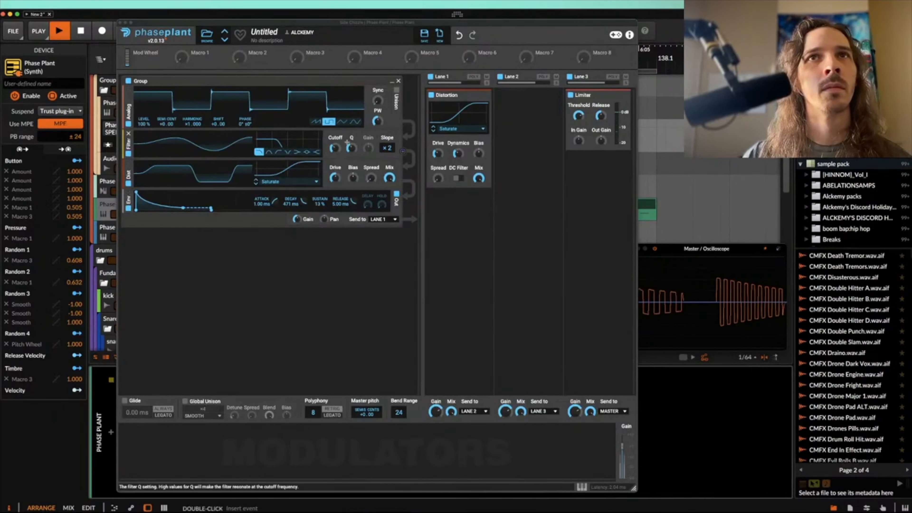
Step: Shape the new Phase Plant bass by adjusting its filter cutoff, the Parallel Bus 1b filter in Snap Heap and the Lane 1 distortion drive
{"action": "left_click_drag", "start_coordinate": [335, 146], "coordinate": [334, 148]}
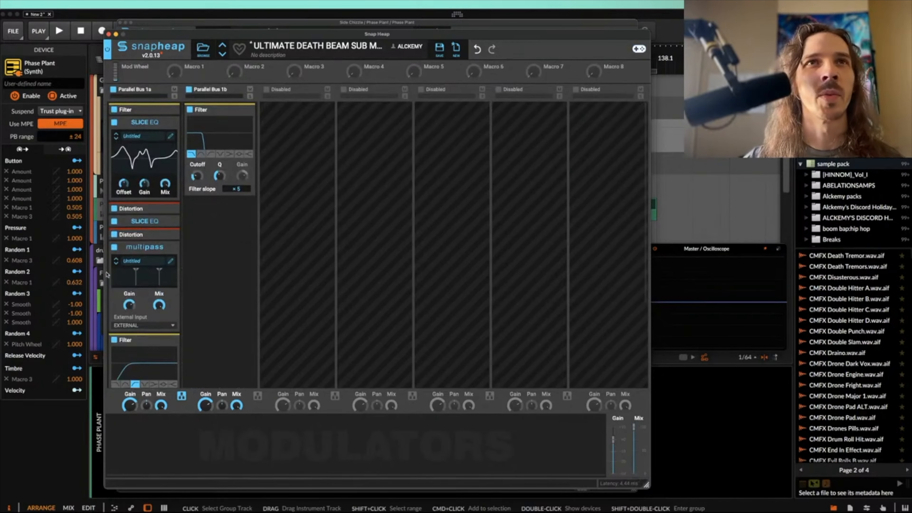
{"action": "key", "text": "space"}
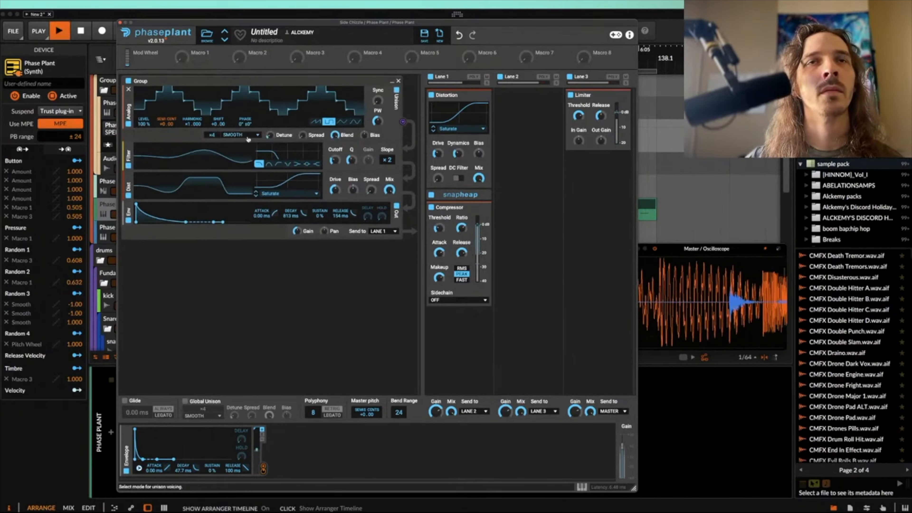
{"action": "left_click_drag", "start_coordinate": [212, 136], "coordinate": [212, 150]}
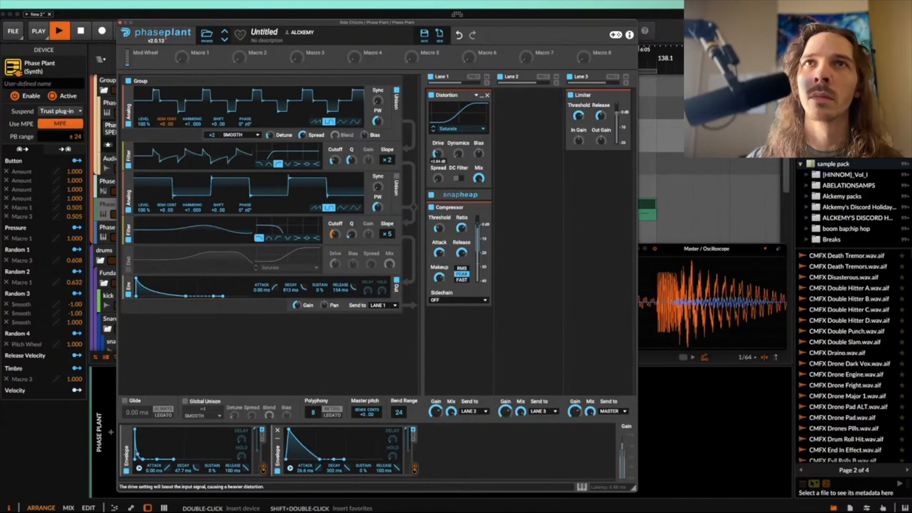
{"action": "left_click_drag", "start_coordinate": [438, 154], "coordinate": [438, 150]}
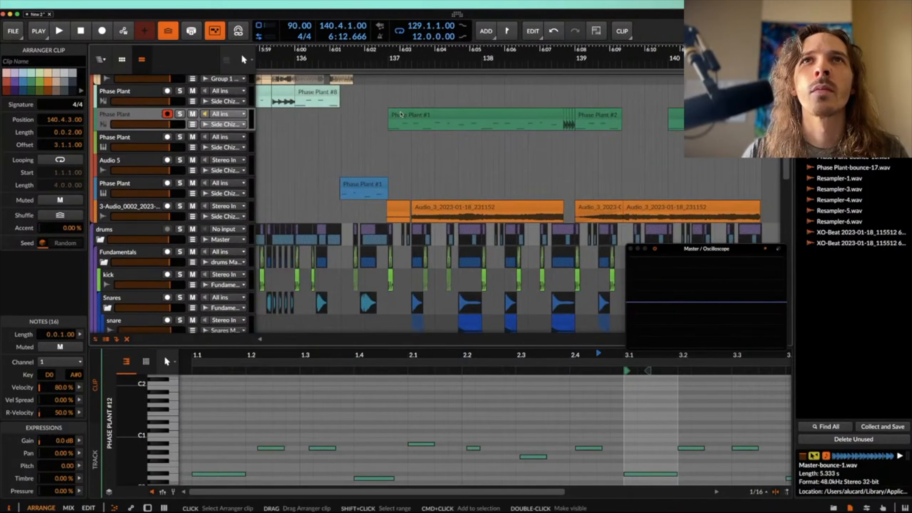
Step: Play the part from bar 137 and trim the Audio_3 clip at 139.1.1.00 to a 0.0.1.00 chop
{"action": "left_click", "coordinate": [402, 114]}
{"action": "key", "text": "space"}
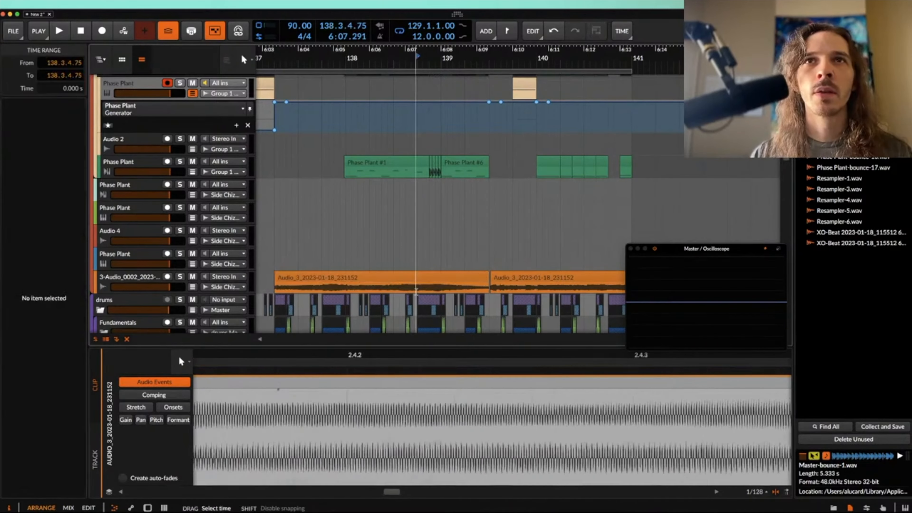
{"action": "left_click", "coordinate": [422, 282]}
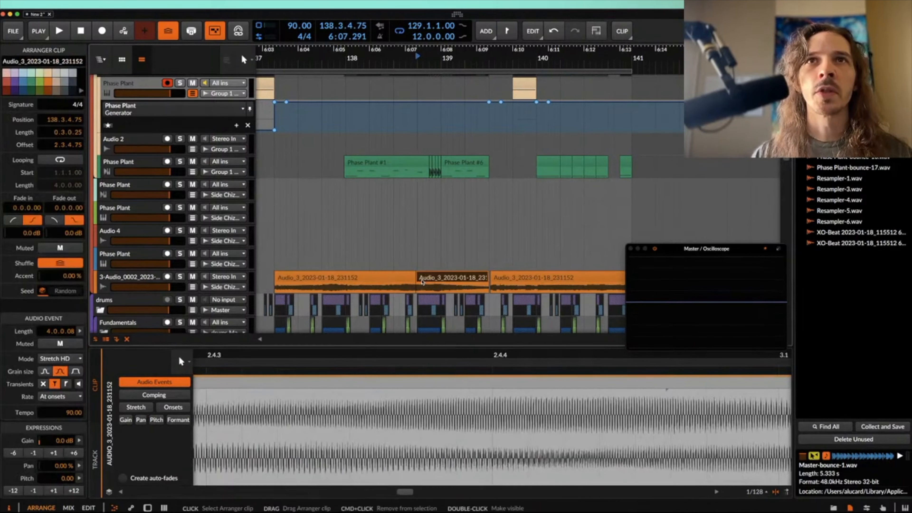
{"action": "scroll", "coordinate": [422, 281], "scroll_direction": "up", "scroll_amount": 3}
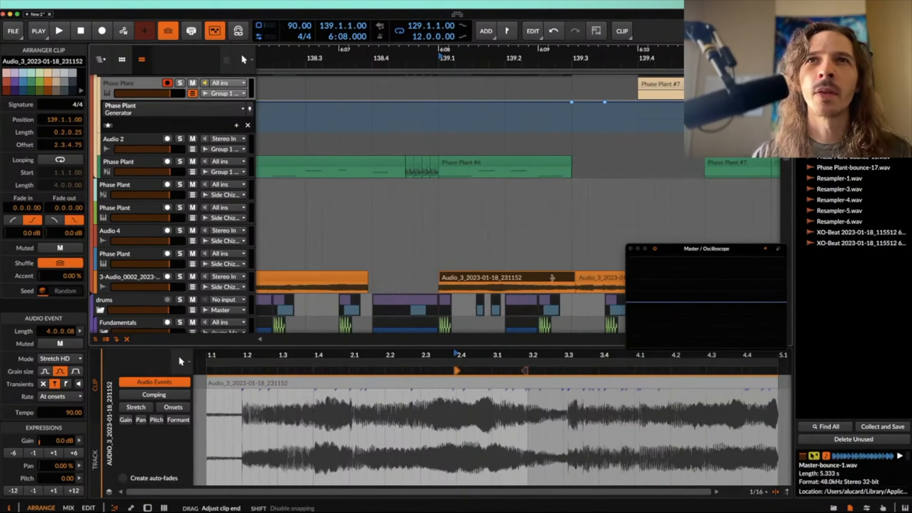
{"action": "left_click_drag", "start_coordinate": [576, 278], "coordinate": [453, 277]}
{"action": "scroll", "coordinate": [453, 277], "scroll_direction": "up", "scroll_amount": 3}
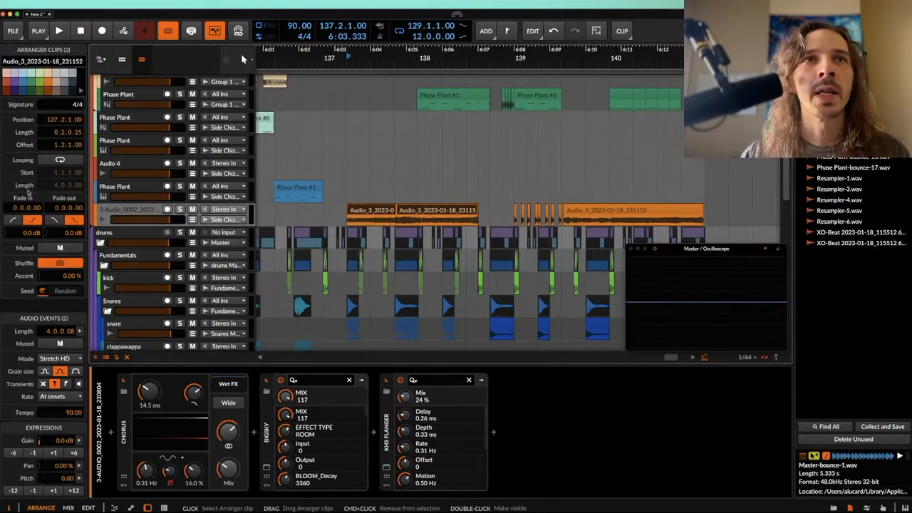
Step: Set the BigSky reverb on the 3-Audio_0002 track to the Cloud effect type and close its window
{"action": "left_click", "coordinate": [290, 436]}
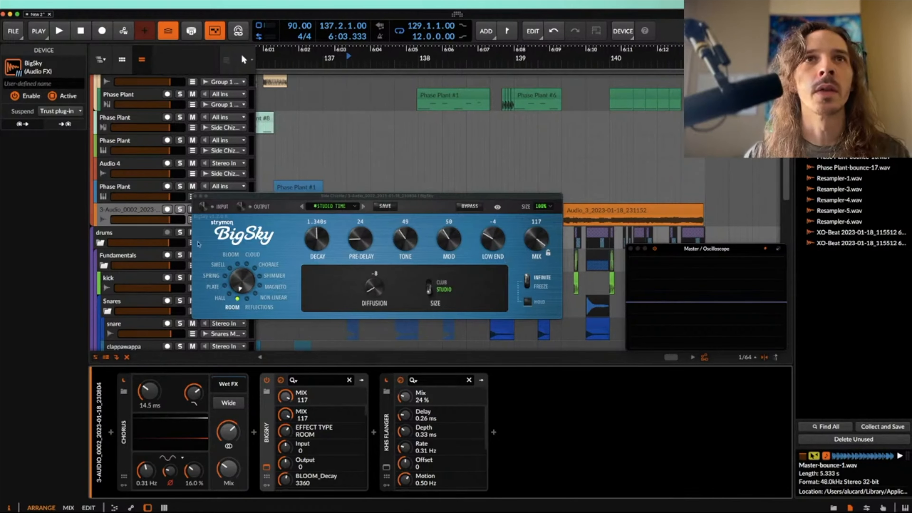
{"action": "left_click", "coordinate": [237, 264]}
{"action": "left_click", "coordinate": [247, 264]}
{"action": "left_click", "coordinate": [195, 196]}
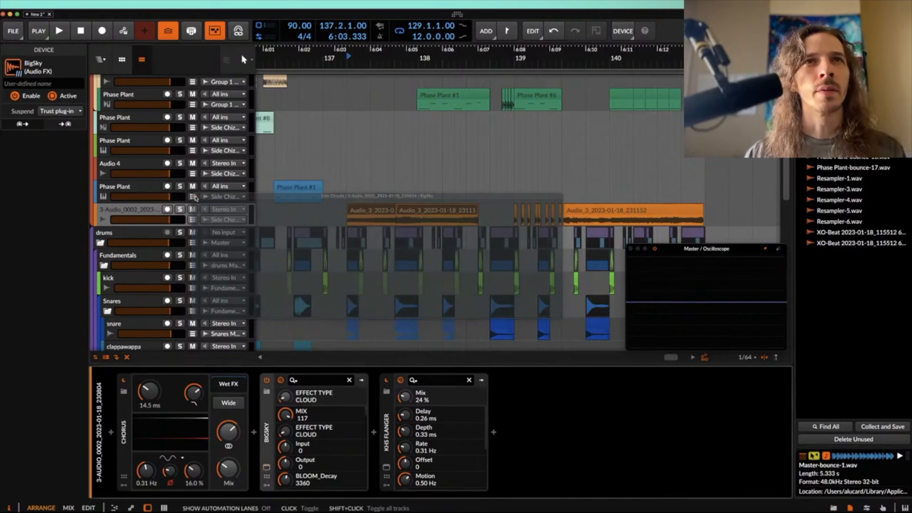
Step: Show the BigSky MIX automation of the 3-Audio_0002 track and shape it across the Audio_3 clips from 137.2.1.00
{"action": "left_click", "coordinate": [193, 219]}
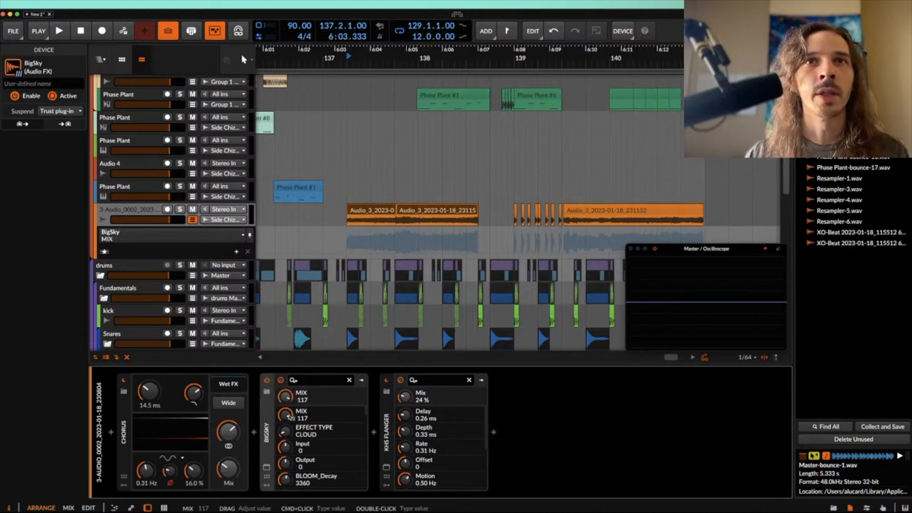
{"action": "left_click", "coordinate": [347, 231]}
{"action": "left_click_drag", "start_coordinate": [471, 248], "coordinate": [471, 256]}
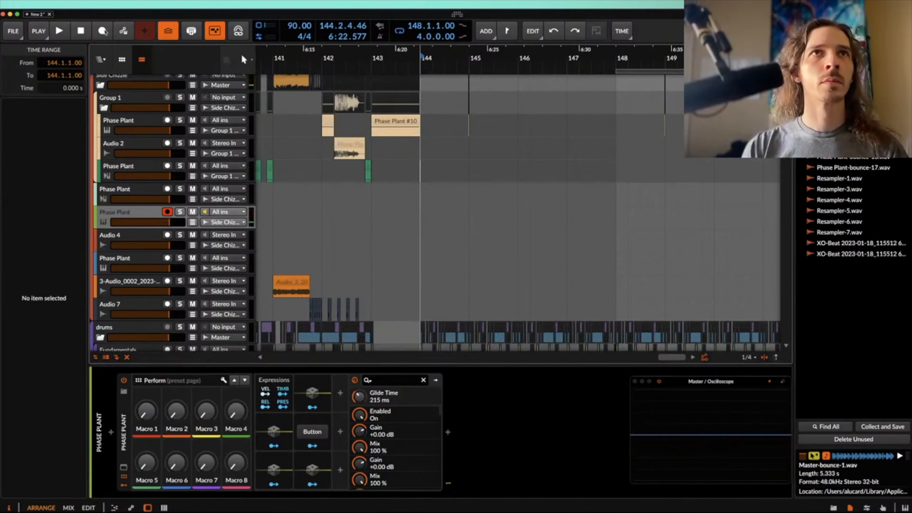
Step: Record a Phase Plant part from bar 144 and shift the eight-bar range at 144.1.1.00 to 152.1.1.00
{"action": "left_click", "coordinate": [104, 32]}
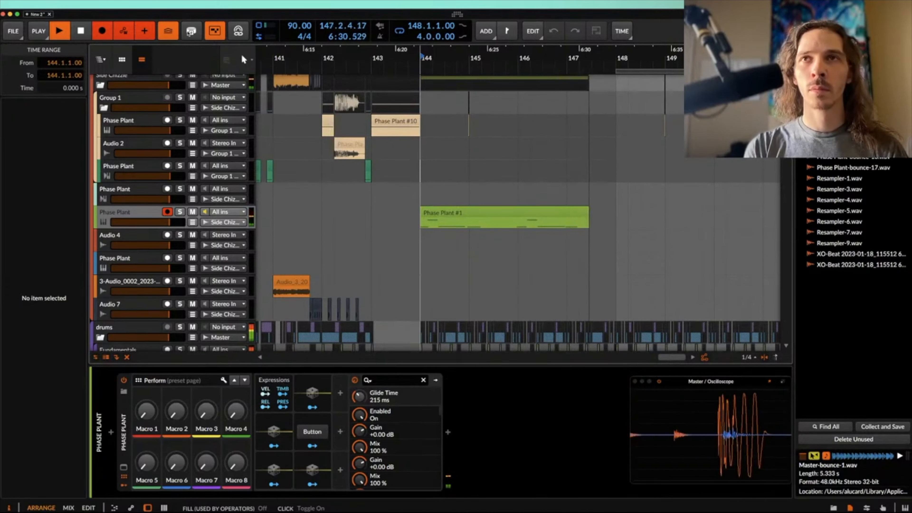
{"action": "key", "text": "space"}
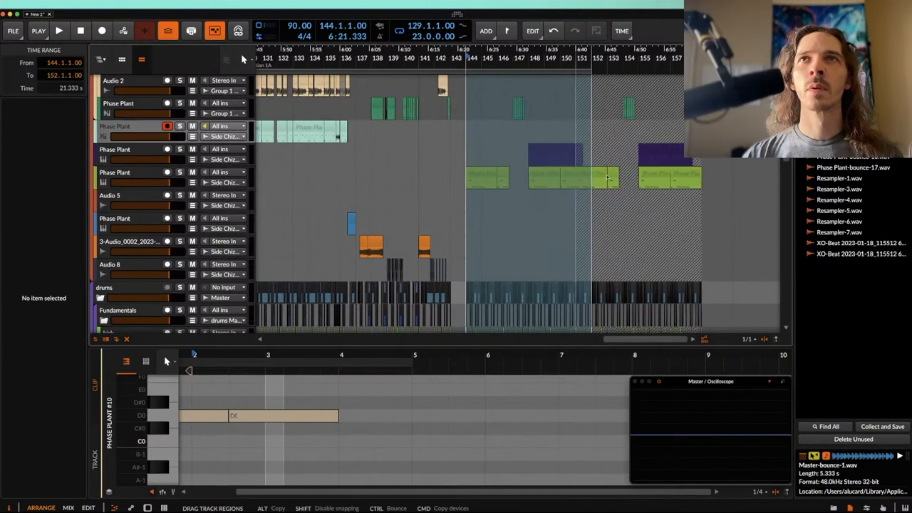
{"action": "left_click_drag", "start_coordinate": [607, 177], "coordinate": [607, 177]}
{"action": "scroll", "coordinate": [488, 211], "scroll_direction": "up", "scroll_amount": 4}
{"action": "scroll", "coordinate": [489, 212], "scroll_direction": "left", "scroll_amount": 2}
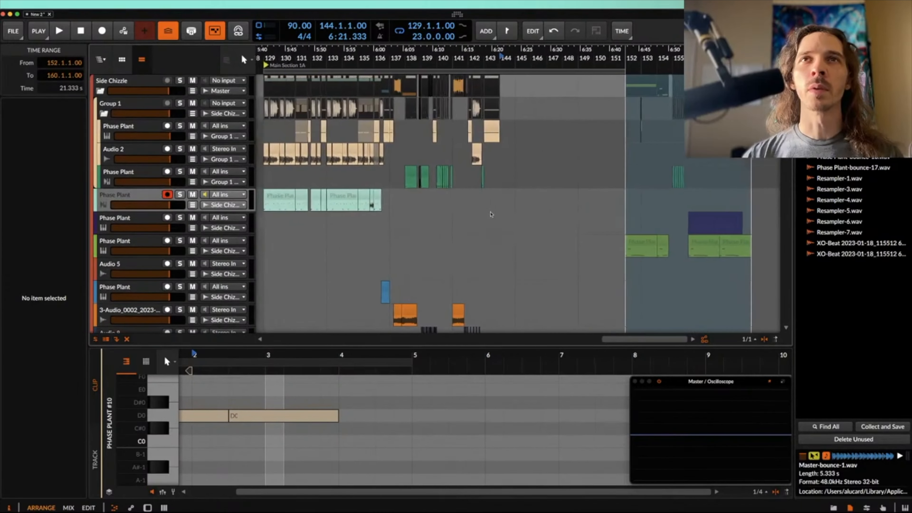
Step: Play the arrangement from bar 137 onward and review the bass, drum and Pork tracks up to bar 148
{"action": "scroll", "coordinate": [434, 144], "scroll_direction": "left", "scroll_amount": 1}
{"action": "scroll", "coordinate": [434, 144], "scroll_direction": "down", "scroll_amount": 1}
{"action": "left_click", "coordinate": [411, 127]}
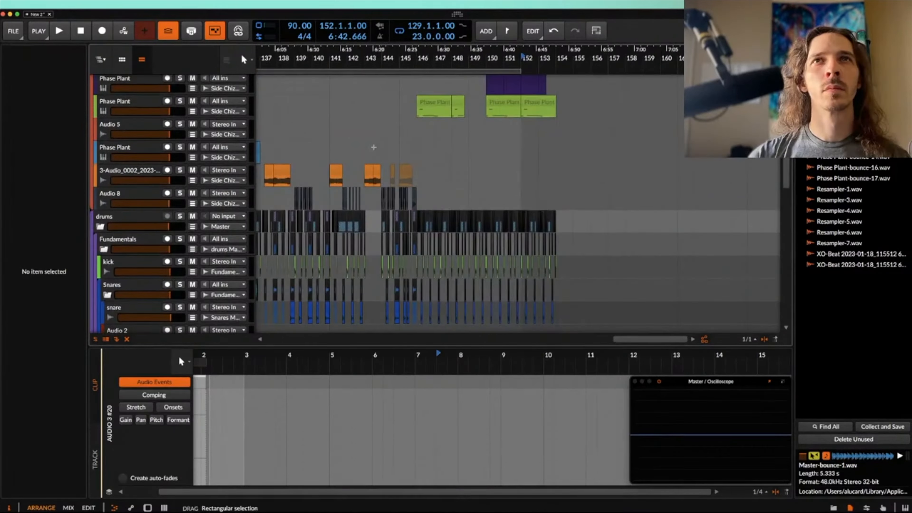
{"action": "left_click", "coordinate": [384, 146]}
{"action": "key", "text": "space"}
{"action": "scroll", "coordinate": [383, 145], "scroll_direction": "up", "scroll_amount": 6}
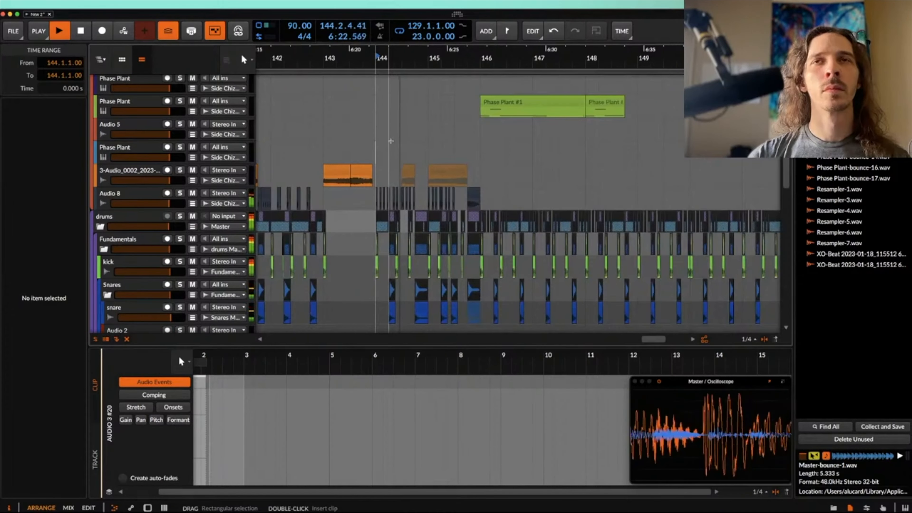
{"action": "scroll", "coordinate": [392, 142], "scroll_direction": "up", "scroll_amount": 6}
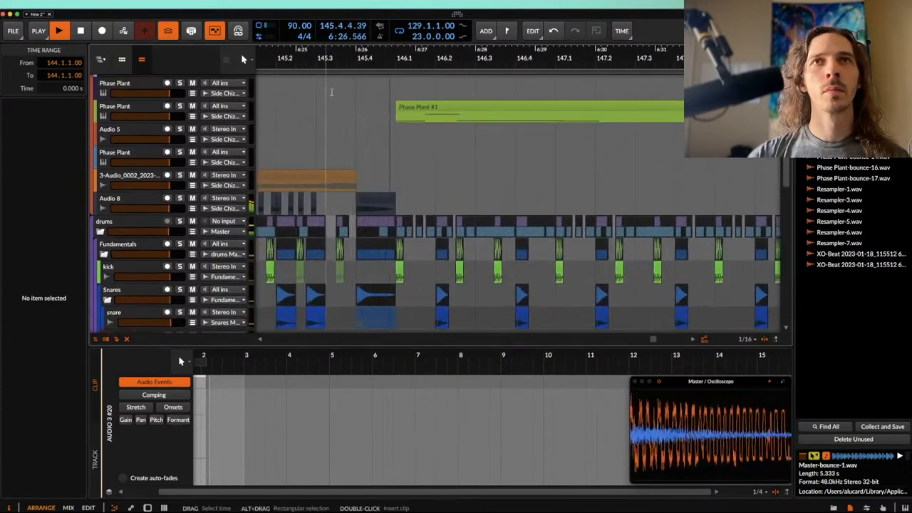
{"action": "scroll", "coordinate": [332, 92], "scroll_direction": "down", "scroll_amount": 2}
{"action": "scroll", "coordinate": [332, 92], "scroll_direction": "up", "scroll_amount": 4}
{"action": "scroll", "coordinate": [332, 92], "scroll_direction": "down", "scroll_amount": 2}
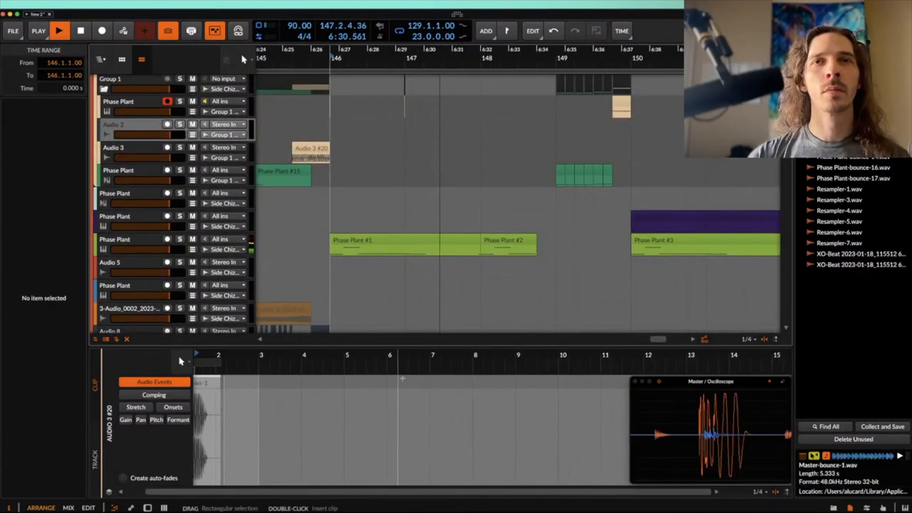
{"action": "scroll", "coordinate": [418, 235], "scroll_direction": "down", "scroll_amount": 4}
{"action": "scroll", "coordinate": [418, 235], "scroll_direction": "down", "scroll_amount": 10}
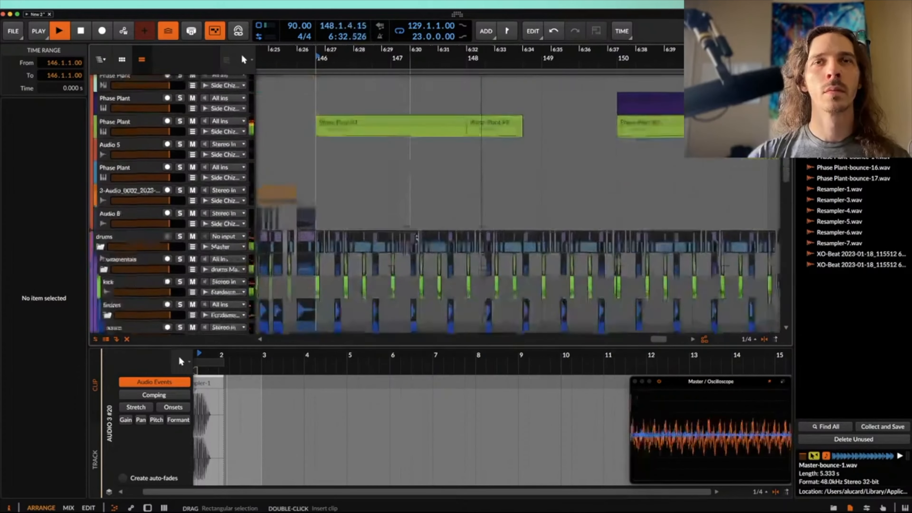
{"action": "scroll", "coordinate": [418, 234], "scroll_direction": "up", "scroll_amount": 2}
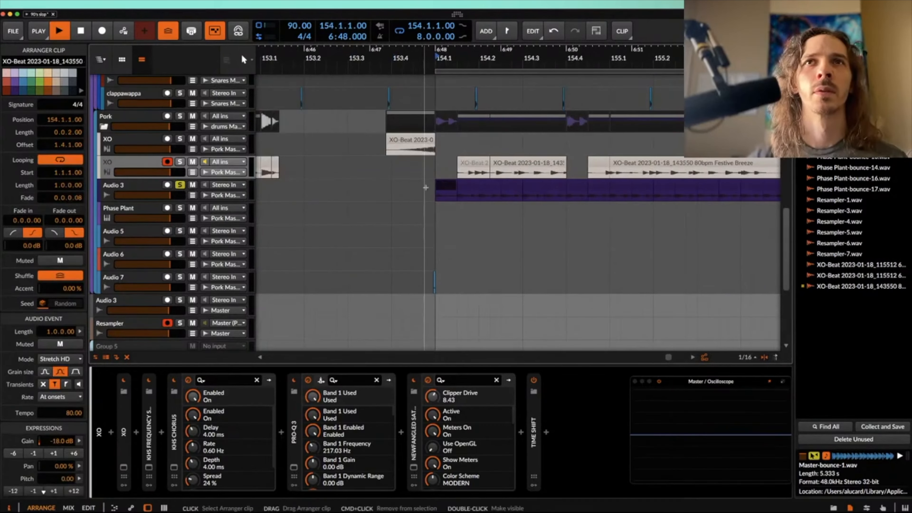
{"action": "key", "text": "space"}
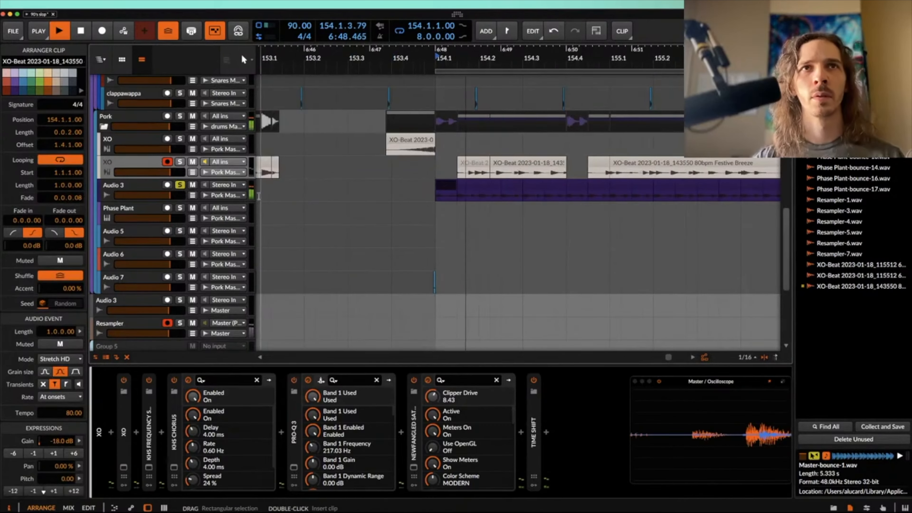
Step: Select the Audio 3 track in the Pork group and review its chopped XO clips through bars 154 and 155
{"action": "left_click", "coordinate": [150, 187]}
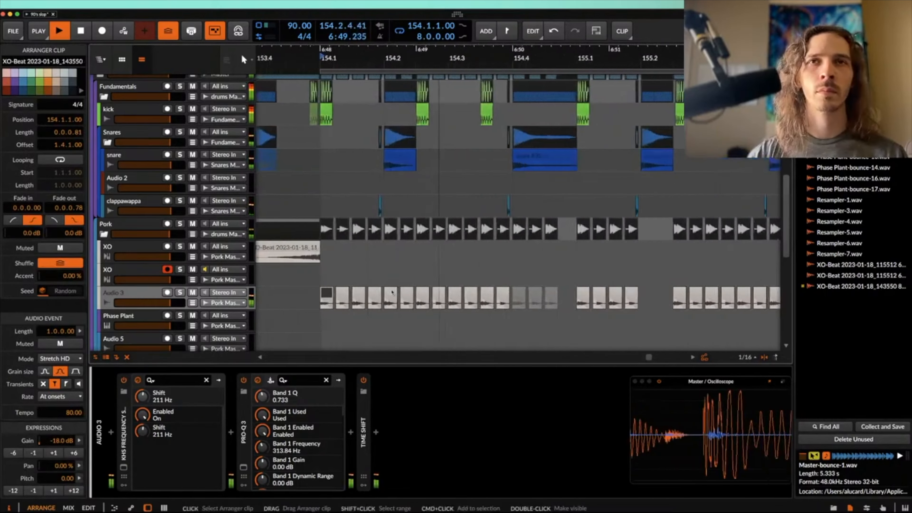
{"action": "scroll", "coordinate": [391, 292], "scroll_direction": "up", "scroll_amount": 3}
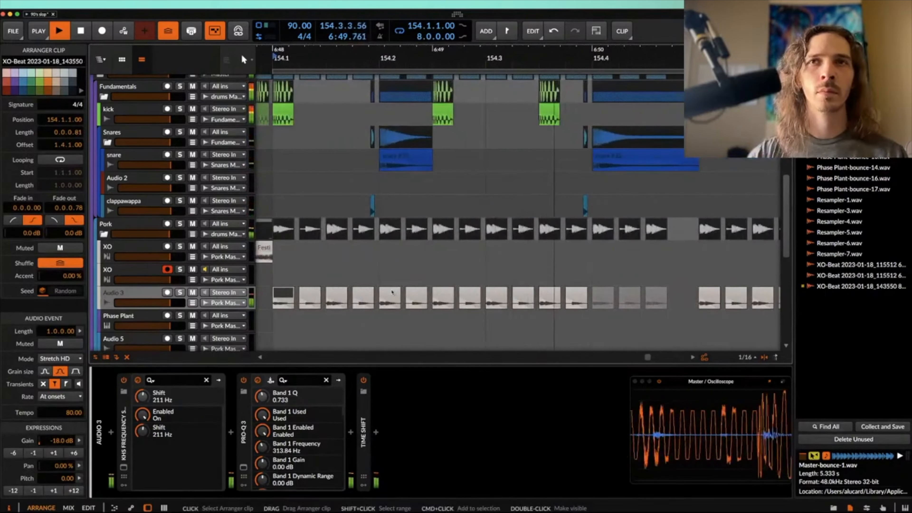
{"action": "scroll", "coordinate": [392, 290], "scroll_direction": "right", "scroll_amount": 8}
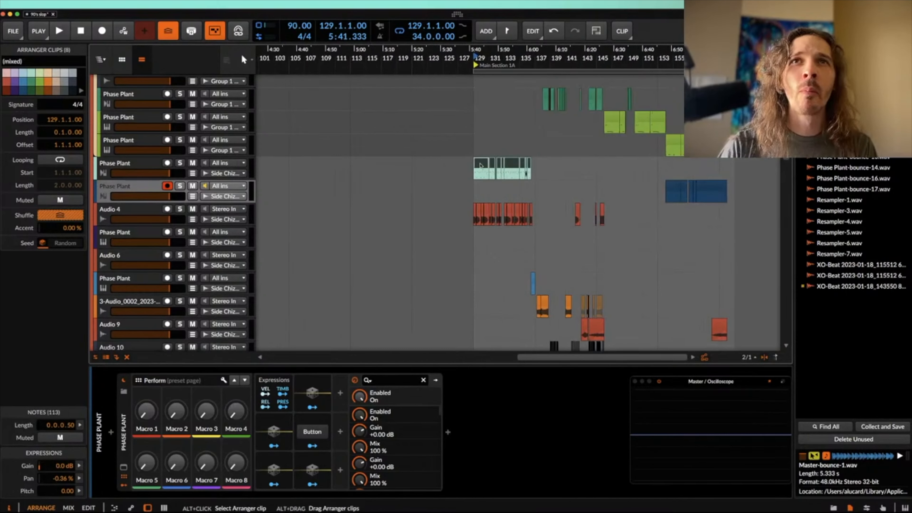
Step: Copy the Phase Plant bass clips of Main Section 1A from bar 129 to bar 113 on the same track
{"action": "left_click_drag", "start_coordinate": [480, 165], "coordinate": [362, 167]}
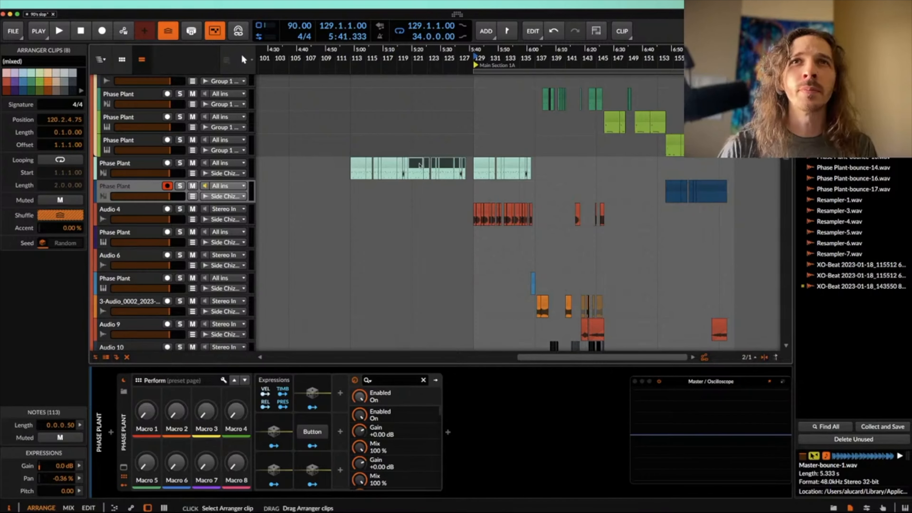
{"action": "left_click_drag", "start_coordinate": [419, 165], "coordinate": [422, 165]}
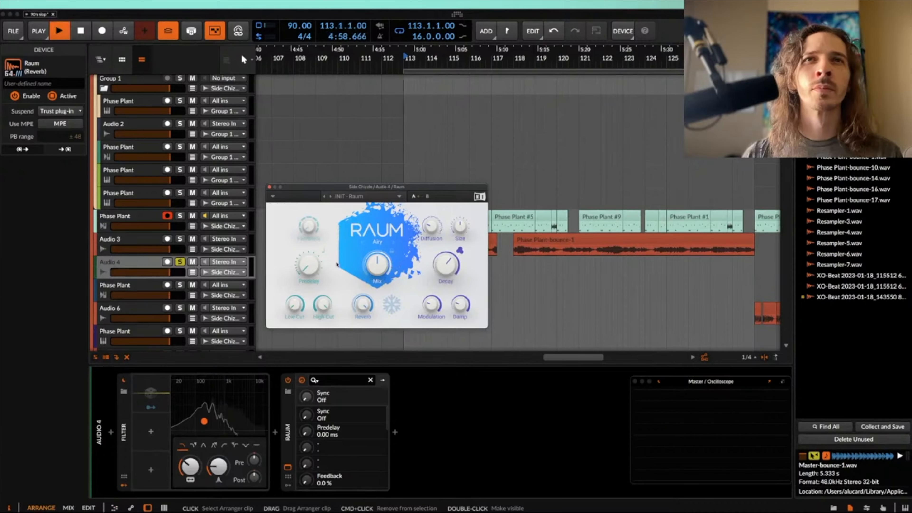
Step: Play from bar 113 and lower the pitch of the Phase Plant-bounce-2 clip on Audio 3 by 12 semitones
{"action": "key", "text": "space"}
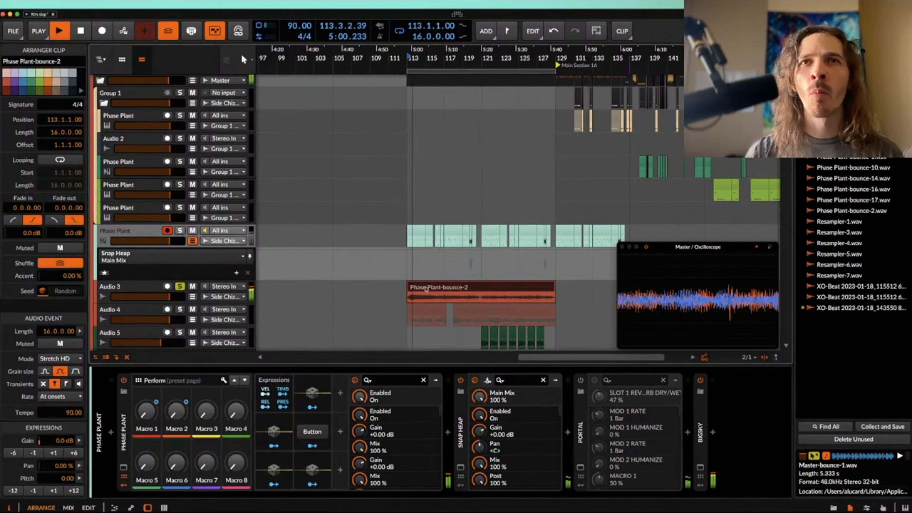
{"action": "left_click", "coordinate": [13, 491]}
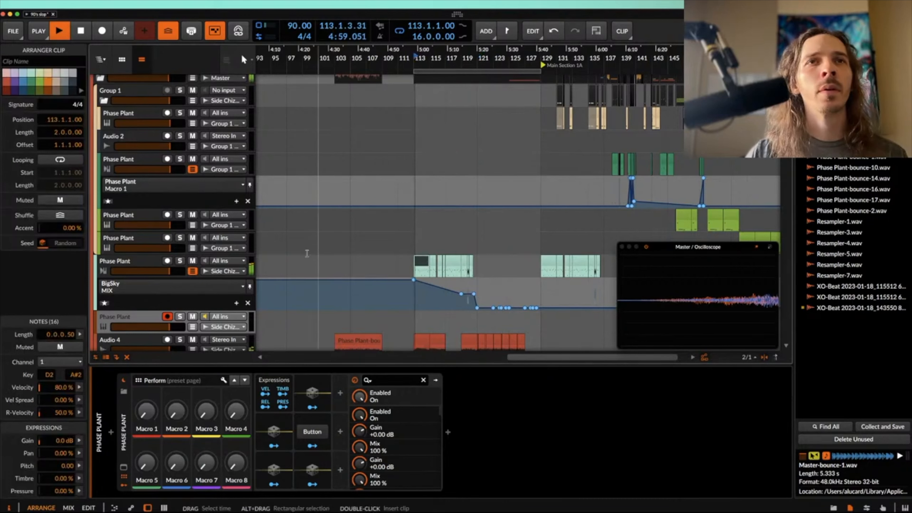
Step: Hide the BigSky MIX automation lane of the Phase Plant track with the clips at bar 113 and add an instrument track below it
{"action": "left_click", "coordinate": [143, 264]}
{"action": "double_click", "coordinate": [143, 264]}
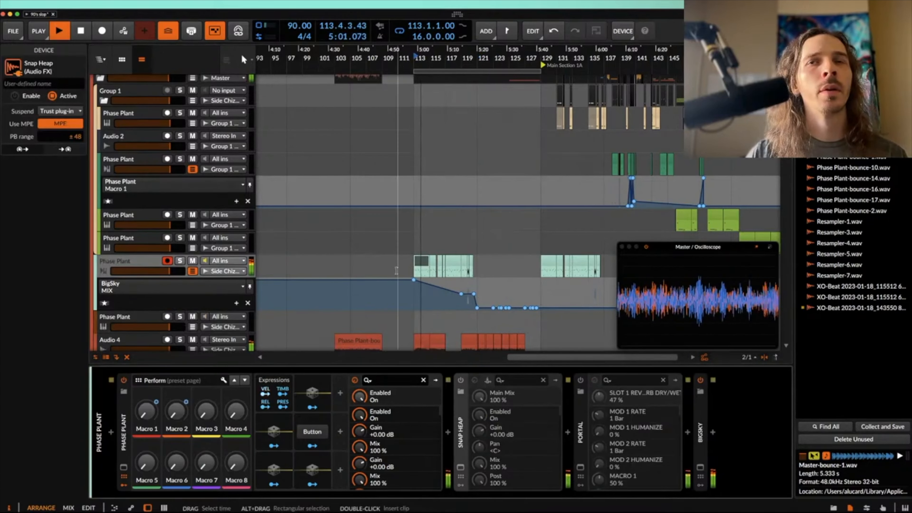
{"action": "scroll", "coordinate": [250, 225], "scroll_direction": "down", "scroll_amount": 2}
{"action": "scroll", "coordinate": [249, 225], "scroll_direction": "left", "scroll_amount": 1}
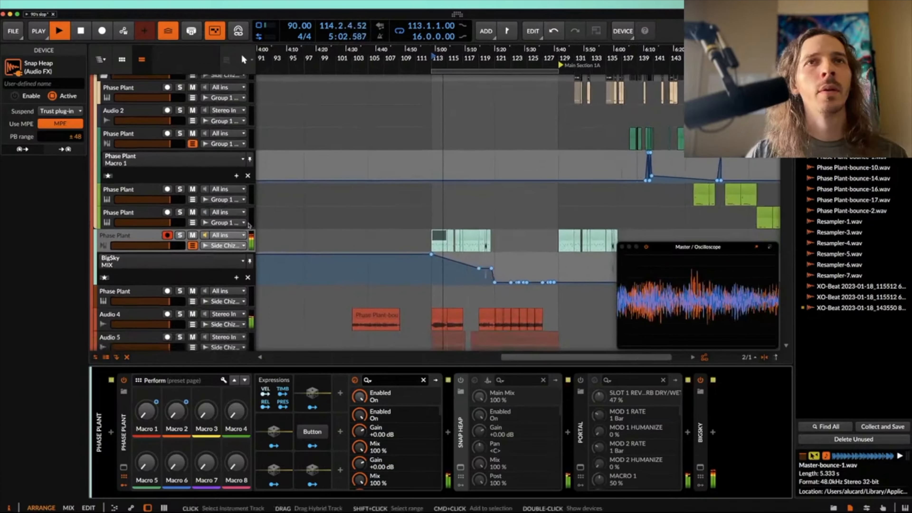
{"action": "left_click", "coordinate": [192, 246]}
{"action": "key", "text": "super+t"}
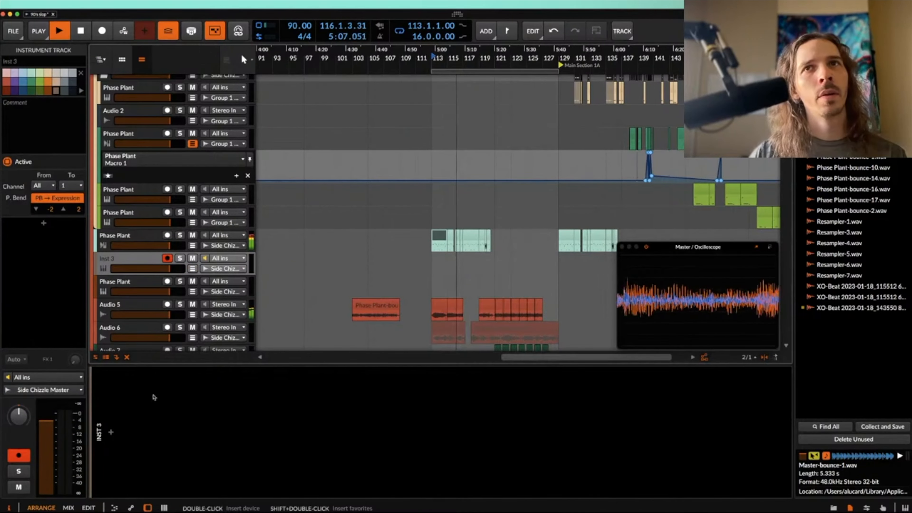
Step: Add Phase Plant to the new instrument track and move the bass clips on the track above from bar 113 to bar 121
{"action": "left_click", "coordinate": [111, 432]}
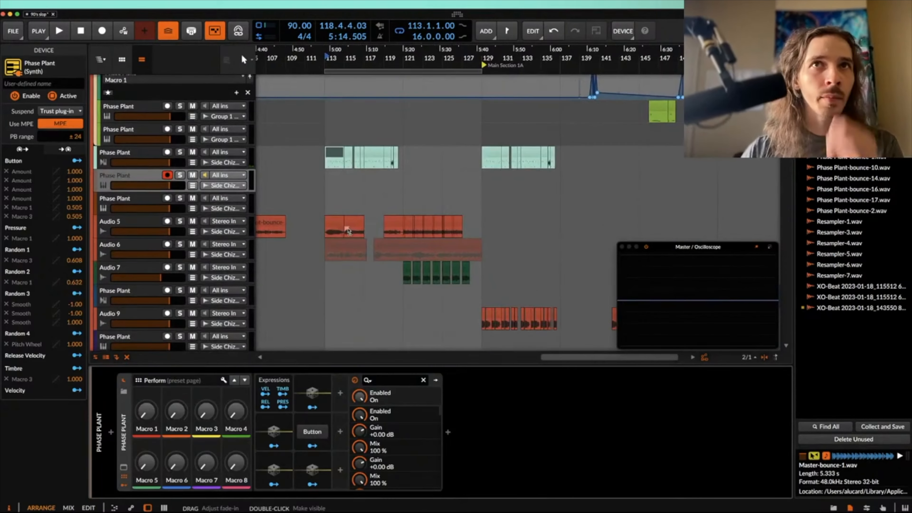
{"action": "left_click_drag", "start_coordinate": [325, 162], "coordinate": [402, 161]}
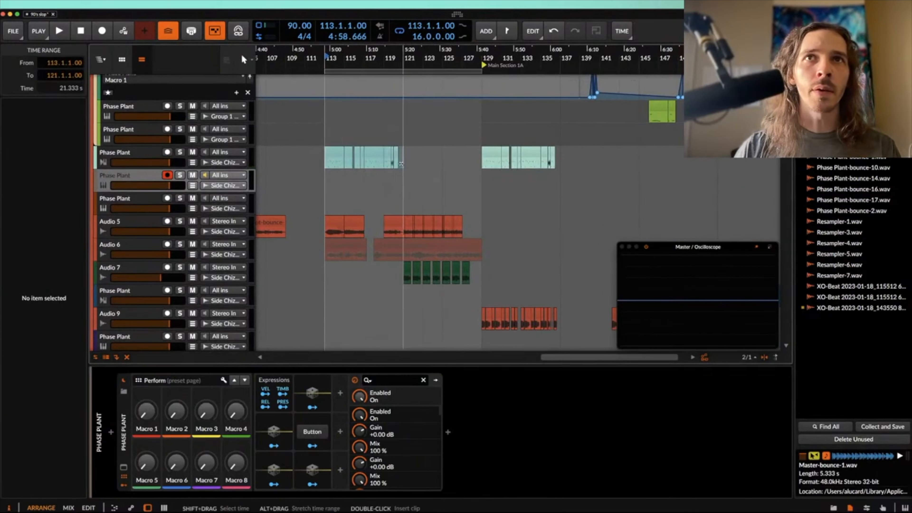
{"action": "left_click_drag", "start_coordinate": [330, 153], "coordinate": [405, 154]}
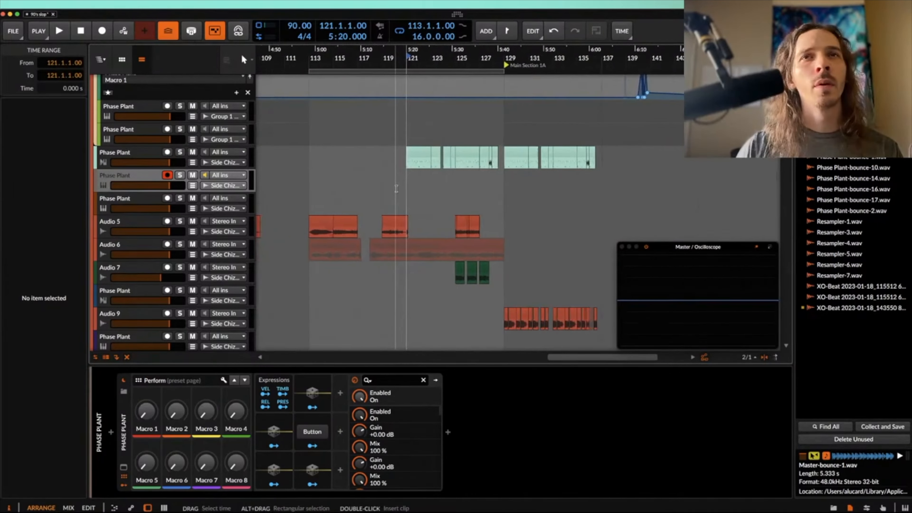
Step: Select the Phase Plant-bounce-2 clip at bar 113 on Audio 5 and play from there
{"action": "left_click", "coordinate": [320, 222]}
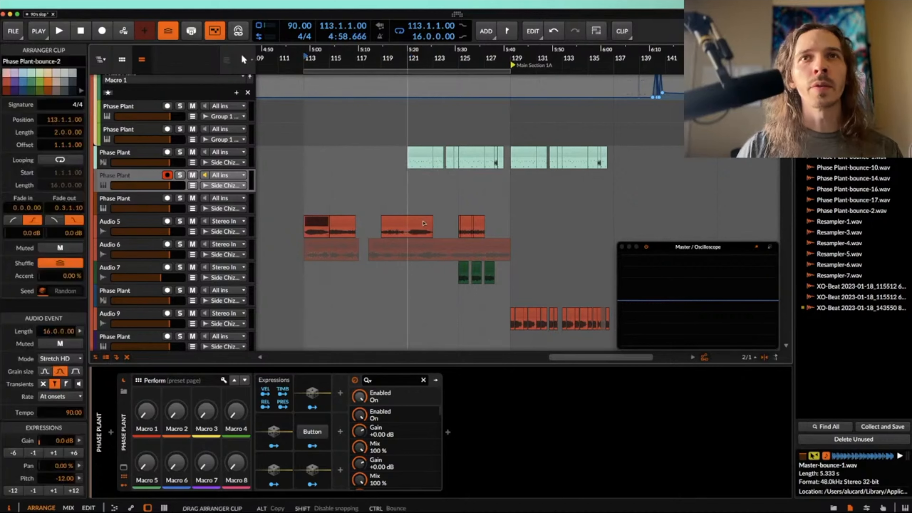
{"action": "key", "text": "space"}
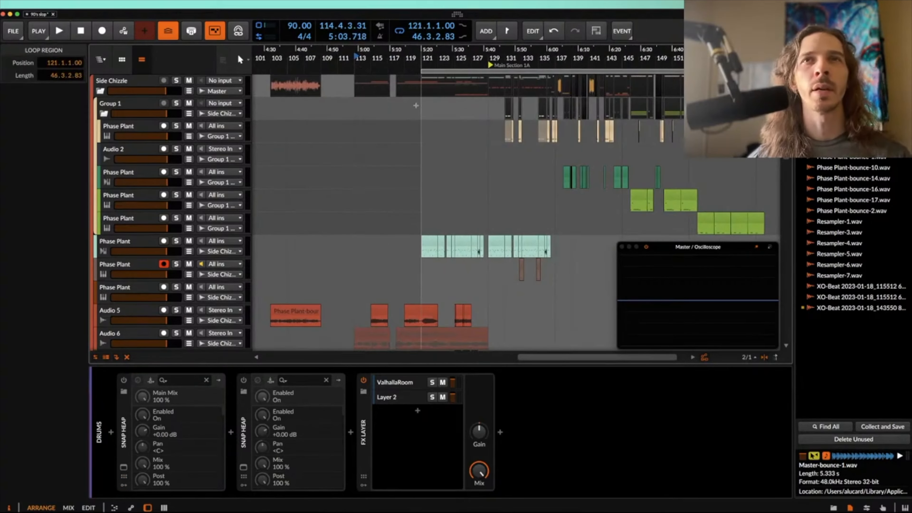
Step: Set the play start to bar 121 and listen to the whole arrangement from there through Main Section 1A to past bar 161
{"action": "left_click", "coordinate": [421, 112]}
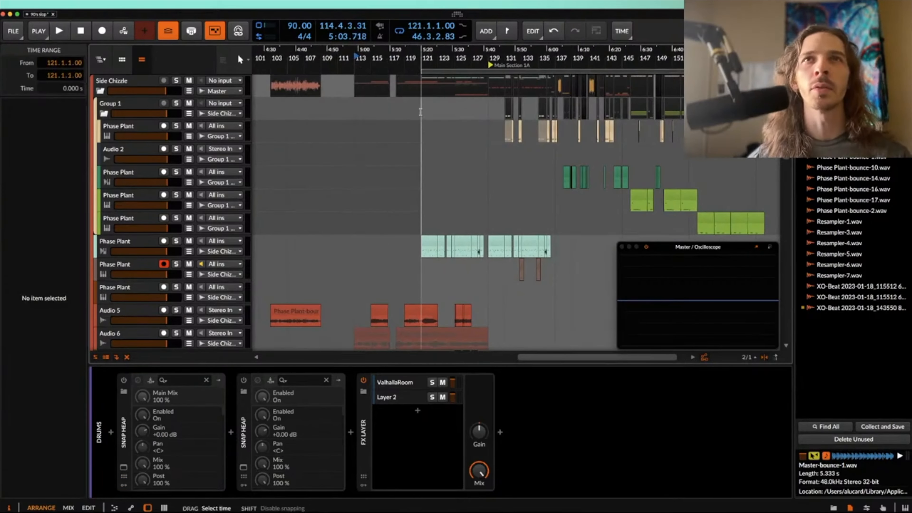
{"action": "scroll", "coordinate": [421, 112], "scroll_direction": "up", "scroll_amount": 4}
{"action": "scroll", "coordinate": [421, 112], "scroll_direction": "right", "scroll_amount": 2}
{"action": "scroll", "coordinate": [421, 112], "scroll_direction": "down", "scroll_amount": 3}
{"action": "scroll", "coordinate": [420, 113], "scroll_direction": "down", "scroll_amount": 2}
{"action": "scroll", "coordinate": [421, 112], "scroll_direction": "down", "scroll_amount": 3}
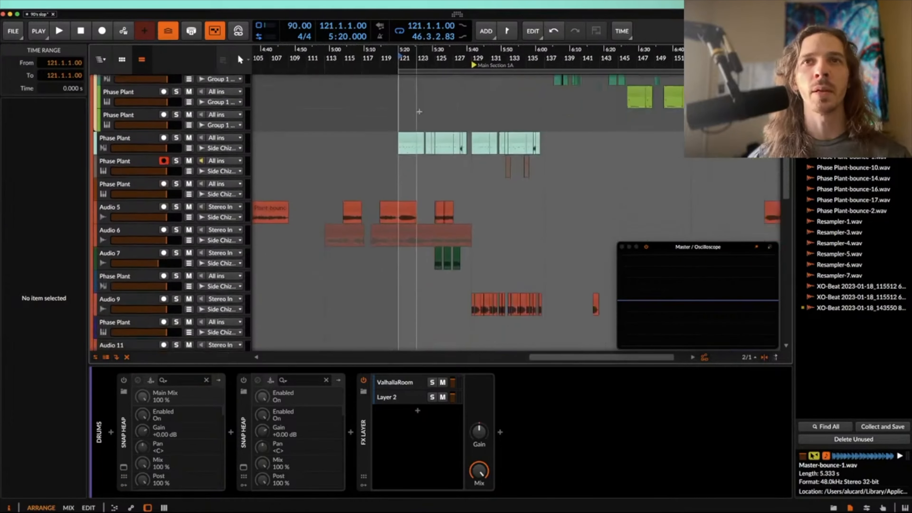
{"action": "scroll", "coordinate": [401, 135], "scroll_direction": "up", "scroll_amount": 3}
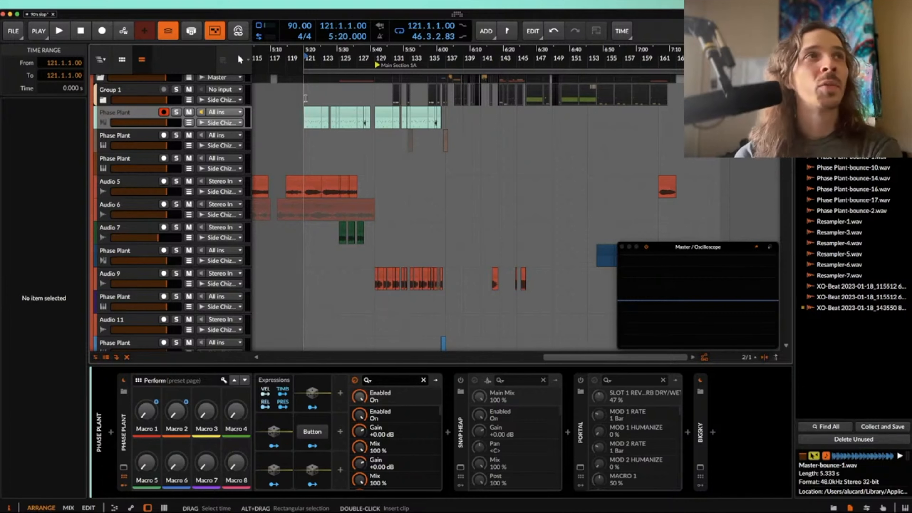
{"action": "scroll", "coordinate": [306, 98], "scroll_direction": "down", "scroll_amount": 2}
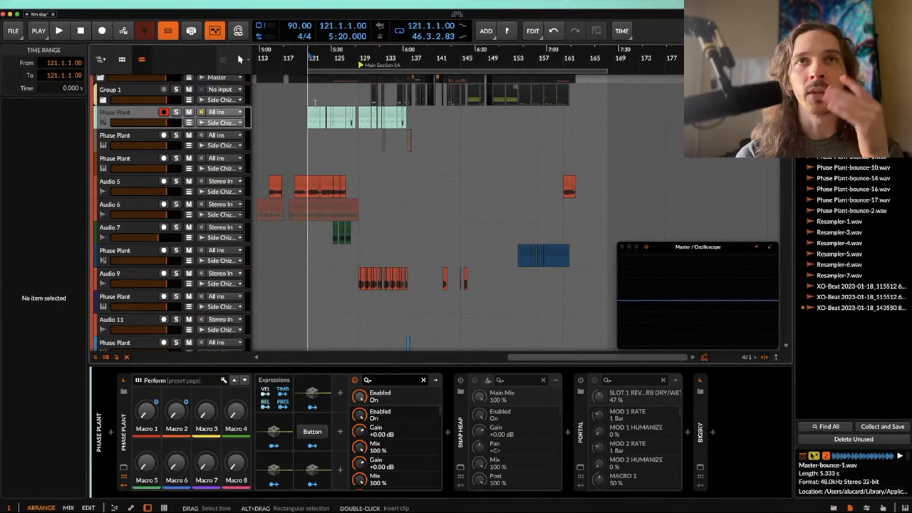
{"action": "key", "text": "space"}
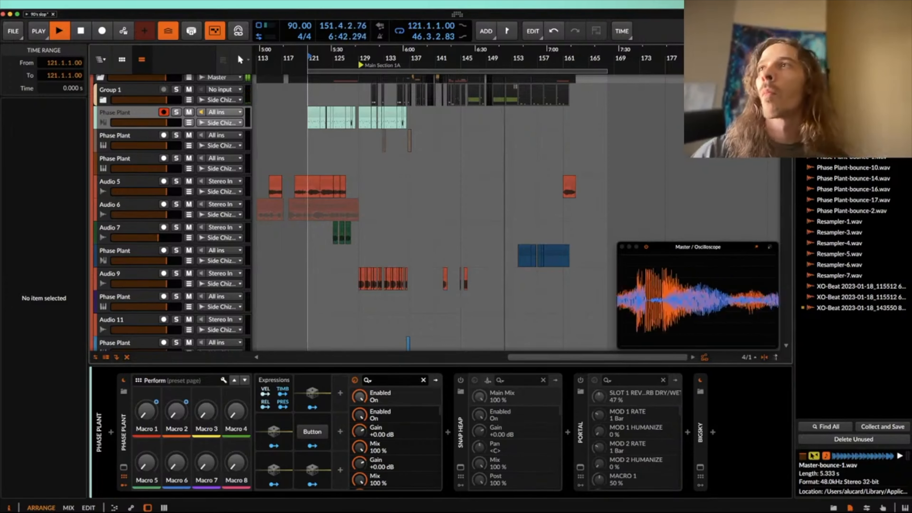
{"action": "key", "text": "super+Tab"}
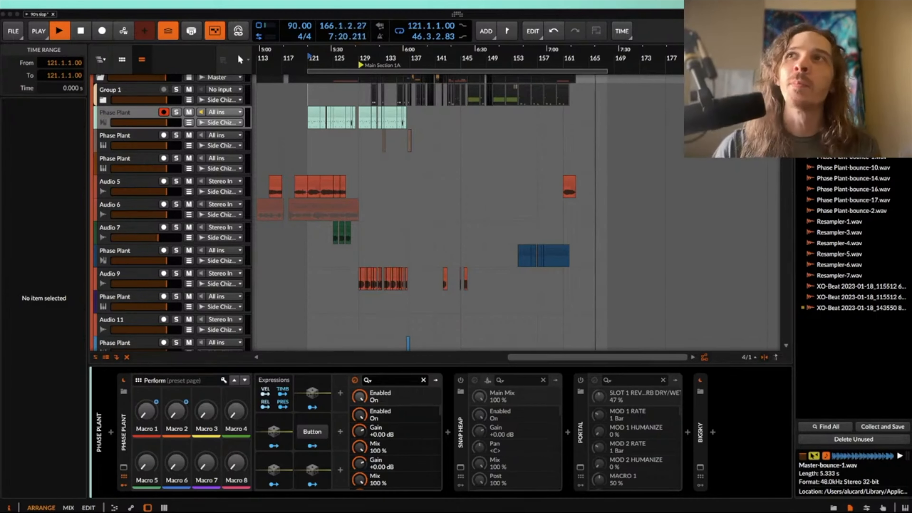
{"action": "key", "text": "space"}
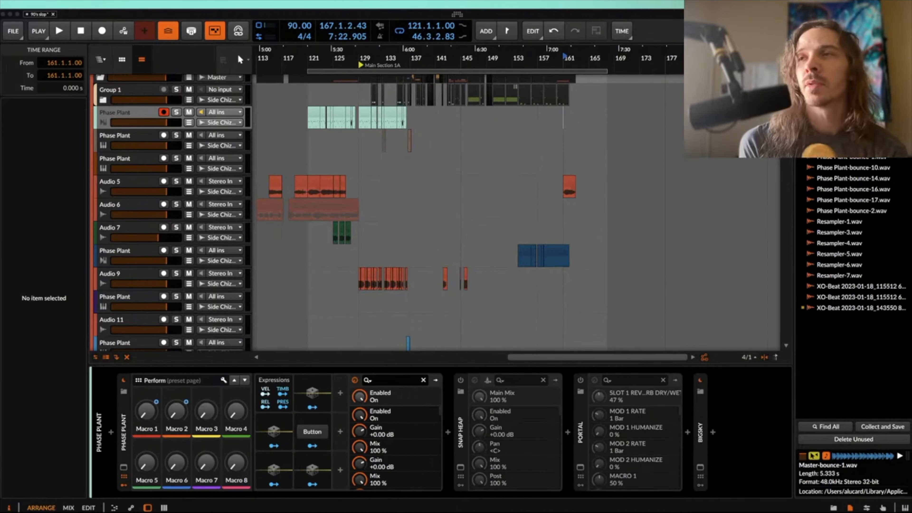